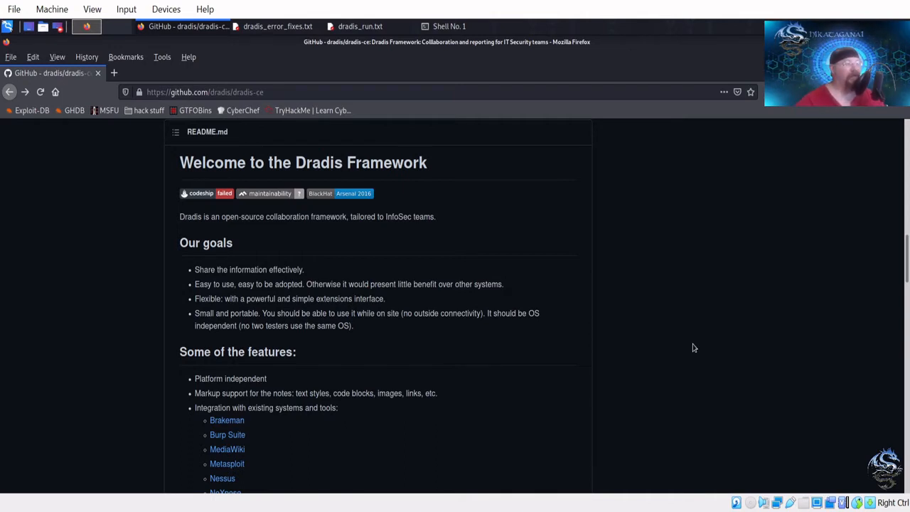
click(239, 92)
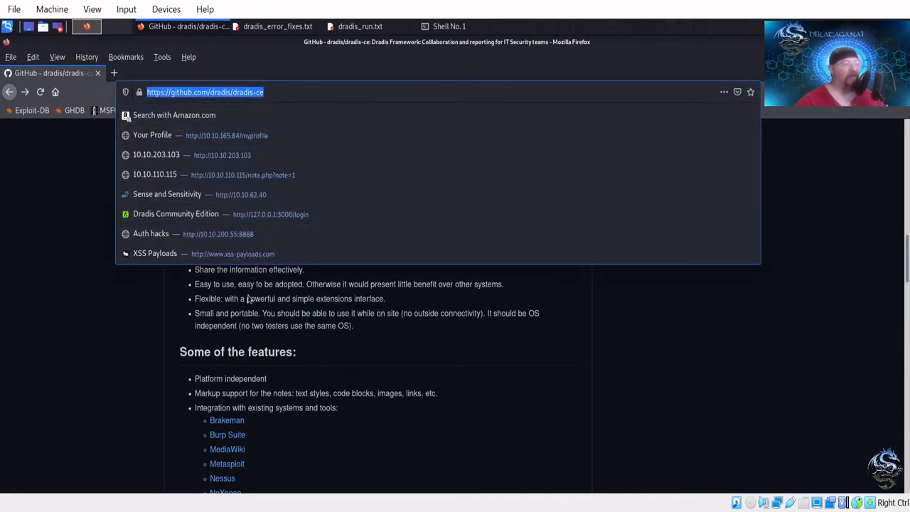
click(123, 330)
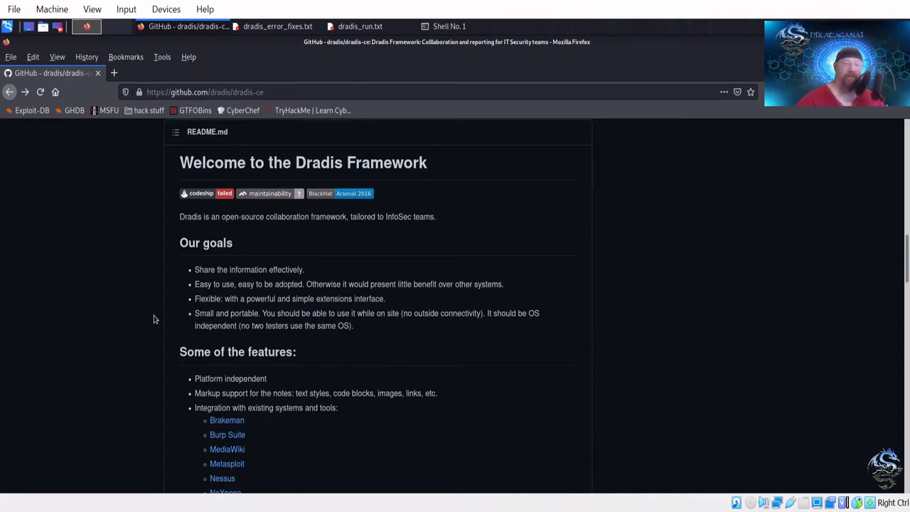
click(228, 94)
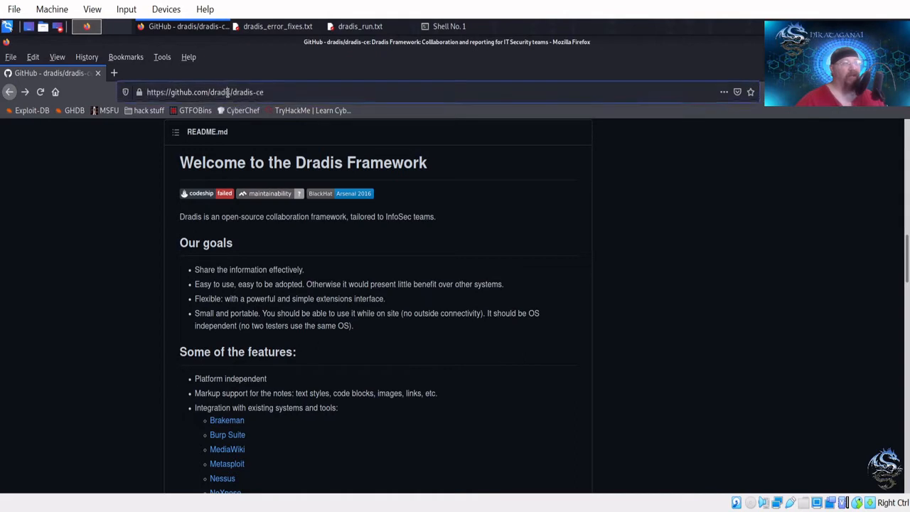
click(77, 376)
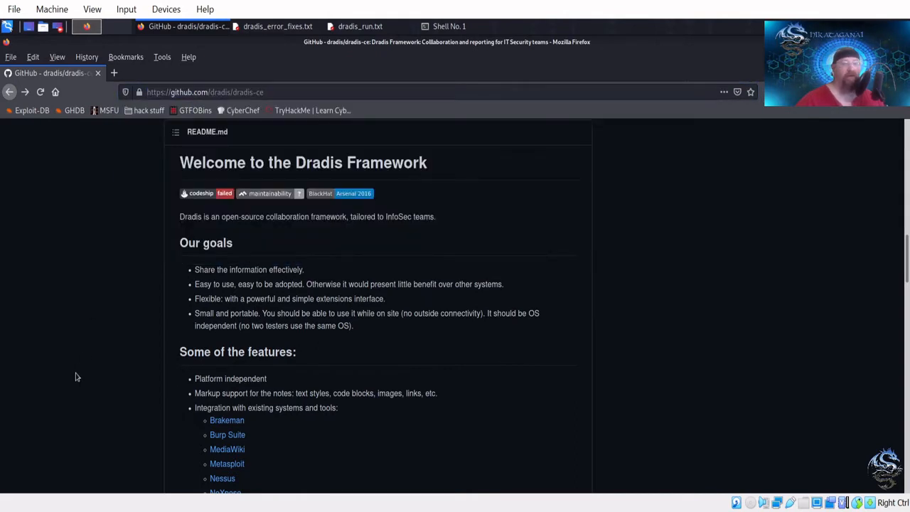
click(448, 26)
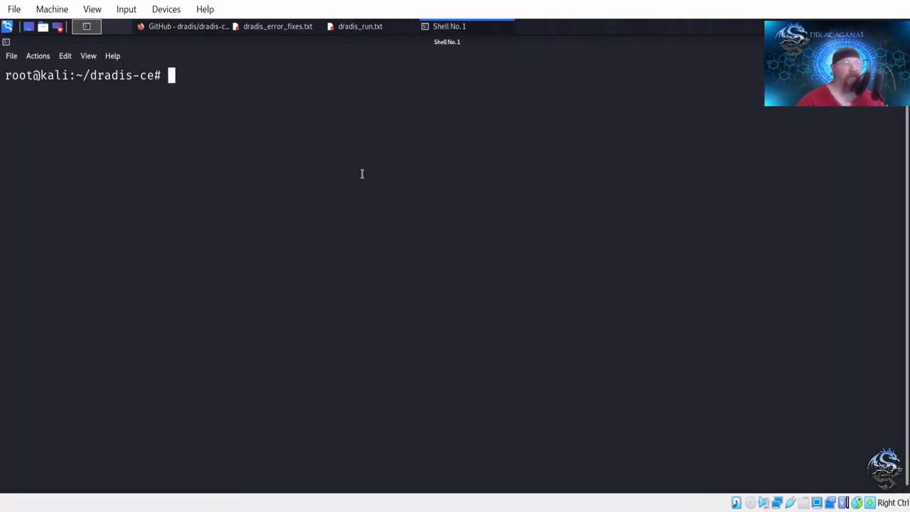
text(git )
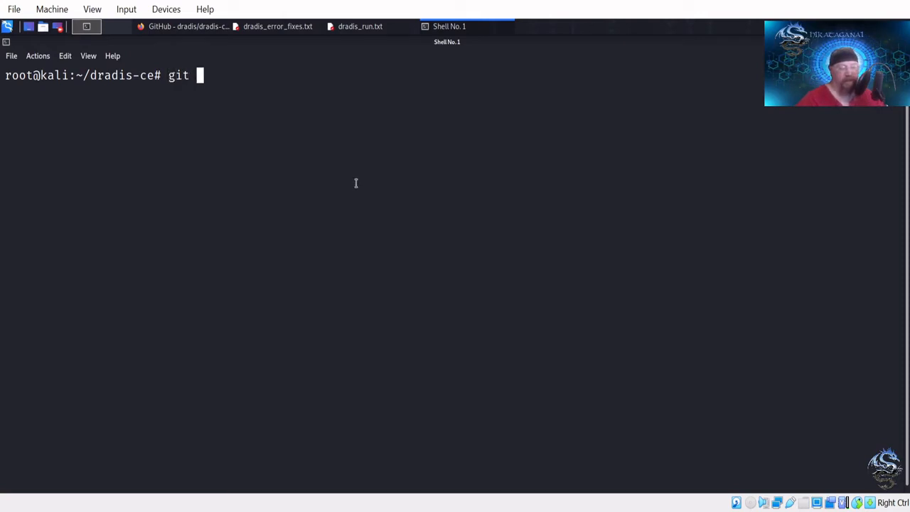
text(clone)
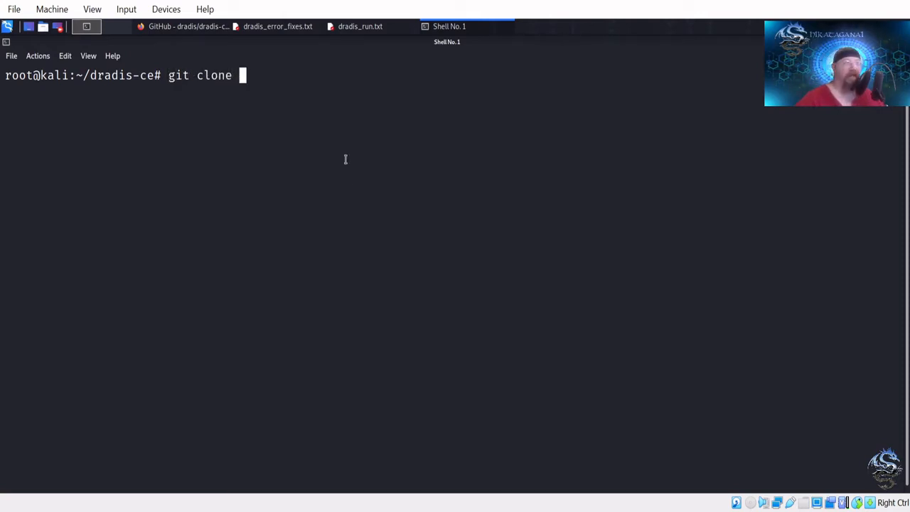
click(203, 29)
click(231, 95)
right_click(231, 95)
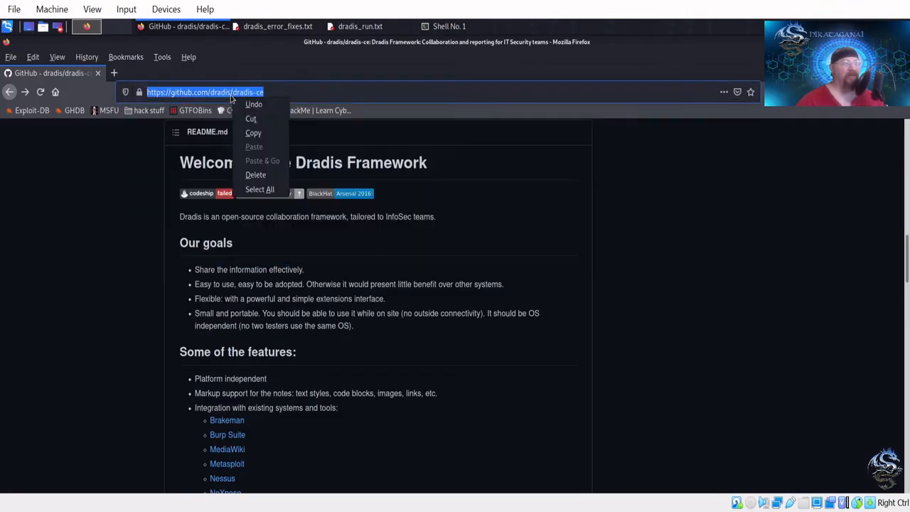
click(240, 129)
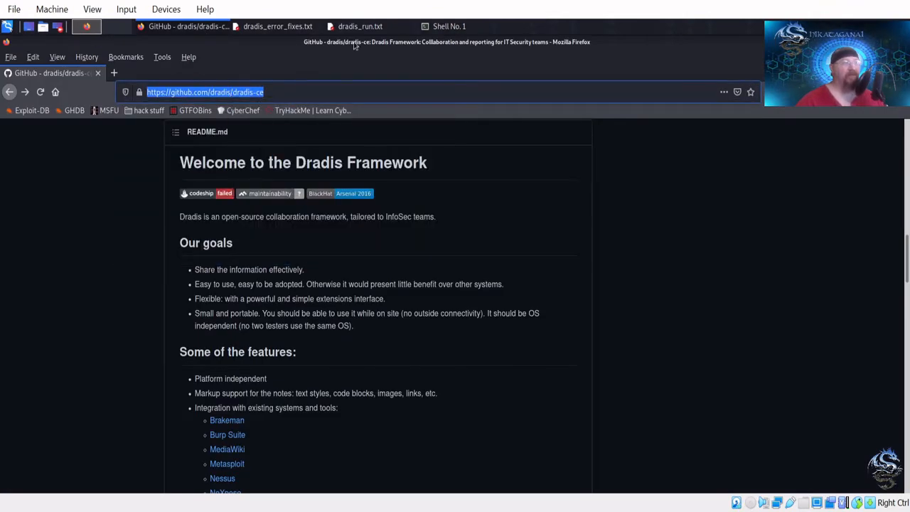
click(462, 27)
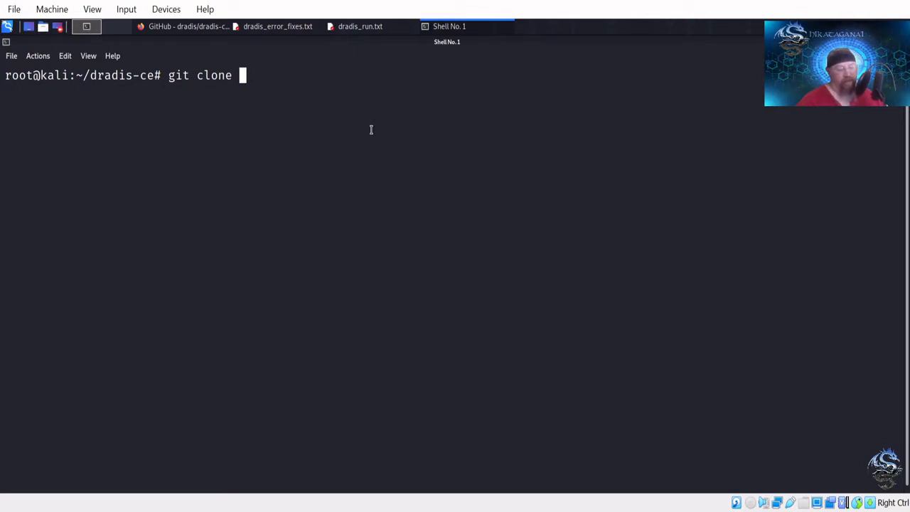
key(ctrl+shift+v)
Clear the unexecuted git clone command from the shell prompt.
key(BackSpace)
key(BackSpace)
key(BackSpace)
key(BackSpace)
key(BackSpace)
key(BackSpace)
key(BackSpace)
key(BackSpace)
key(BackSpace)
key(BackSpace)
key(BackSpace)
key(BackSpace)
key(BackSpace)
key(BackSpace)
key(BackSpace)
key(BackSpace)
key(BackSpace)
key(BackSpace)
key(BackSpace)
key(BackSpace)
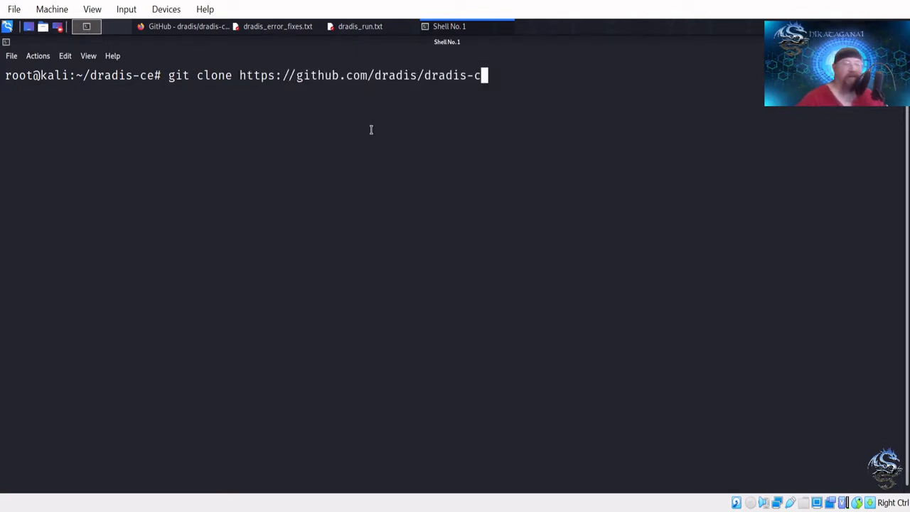
key(BackSpace)
key(BackSpace)
key(BackSpace)
key(BackSpace)
key(BackSpace)
key(BackSpace)
key(BackSpace)
key(BackSpace)
key(BackSpace)
key(BackSpace)
key(BackSpace)
key(BackSpace)
key(BackSpace)
key(BackSpace)
key(BackSpace)
key(BackSpace)
key(BackSpace)
key(BackSpace)
key(BackSpace)
key(BackSpace)
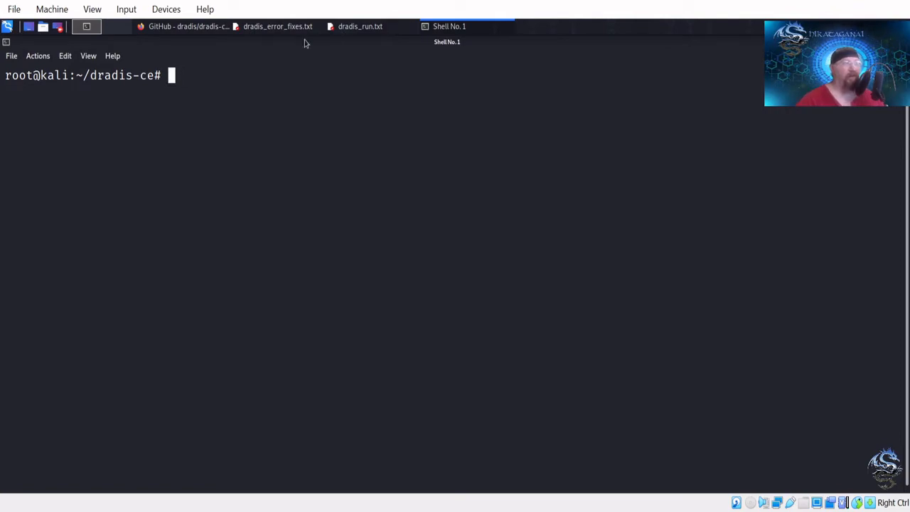
click(184, 32)
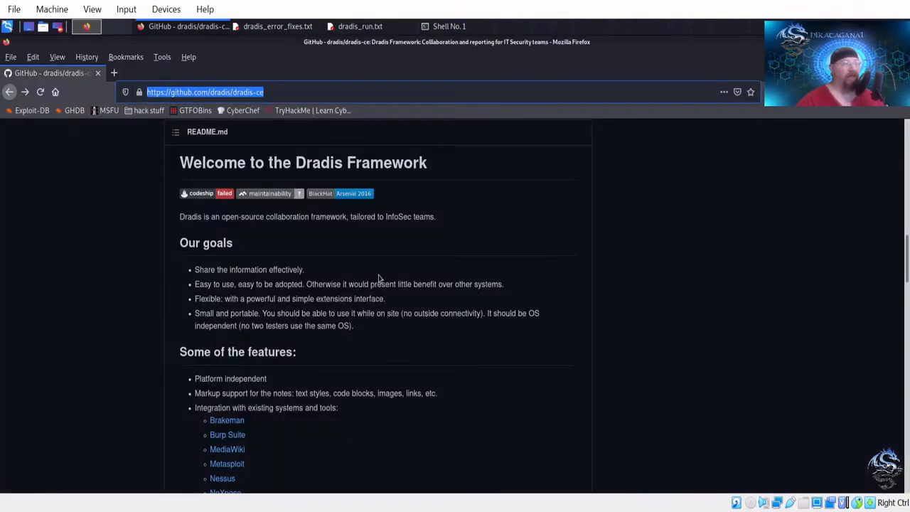
scroll(378, 281, up, 10)
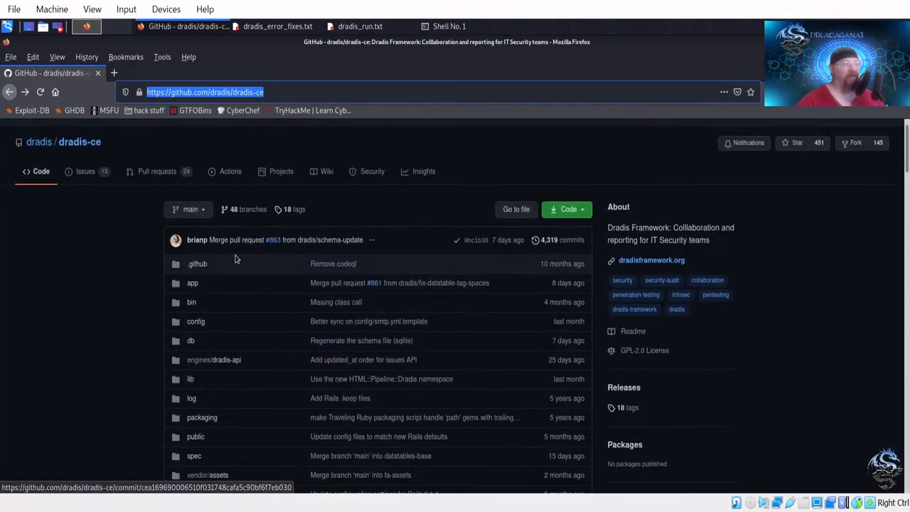
scroll(217, 378, down, 3)
scroll(217, 378, down, 10)
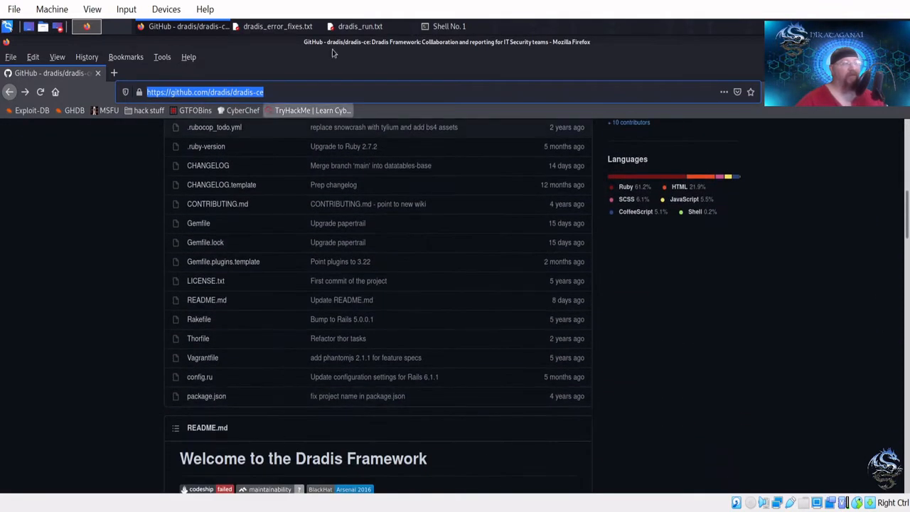
In the shell, go up from dradis-ce to its parent directory, list the contents and locate the dradis-ce folder.
click(464, 25)
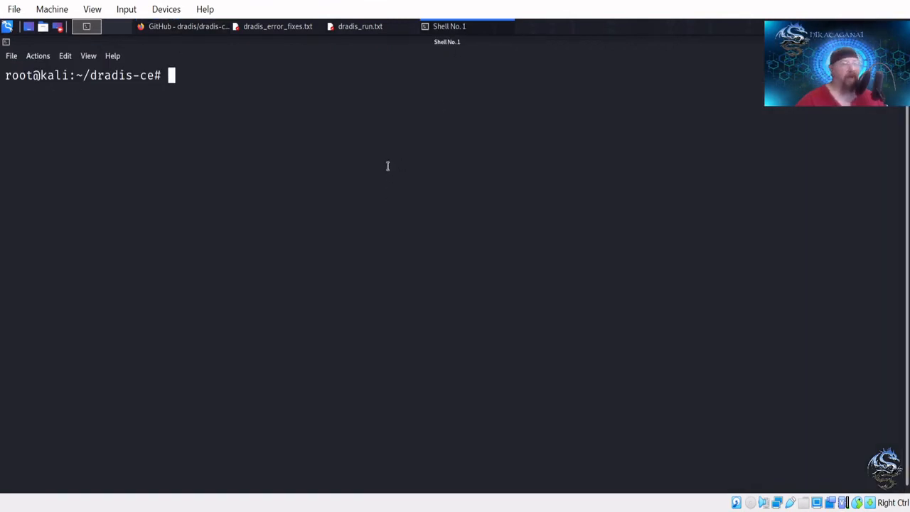
text(cd ..)
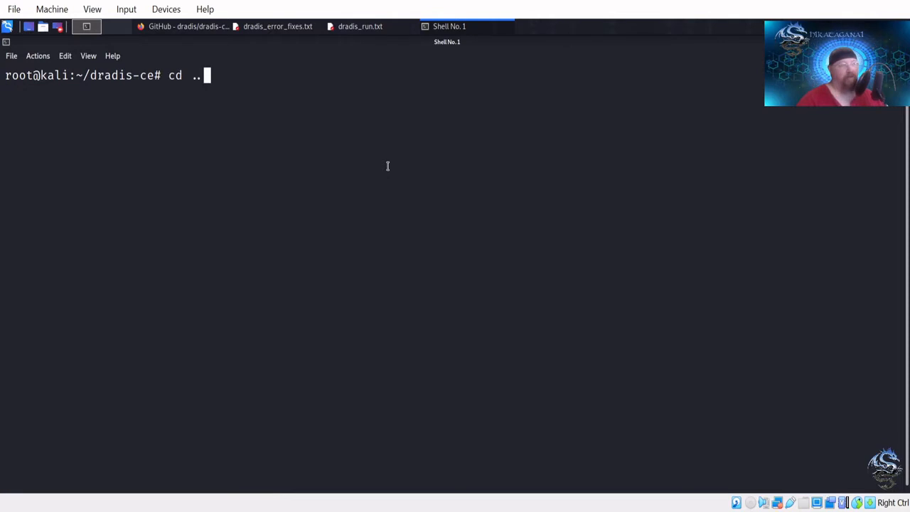
key(Return)
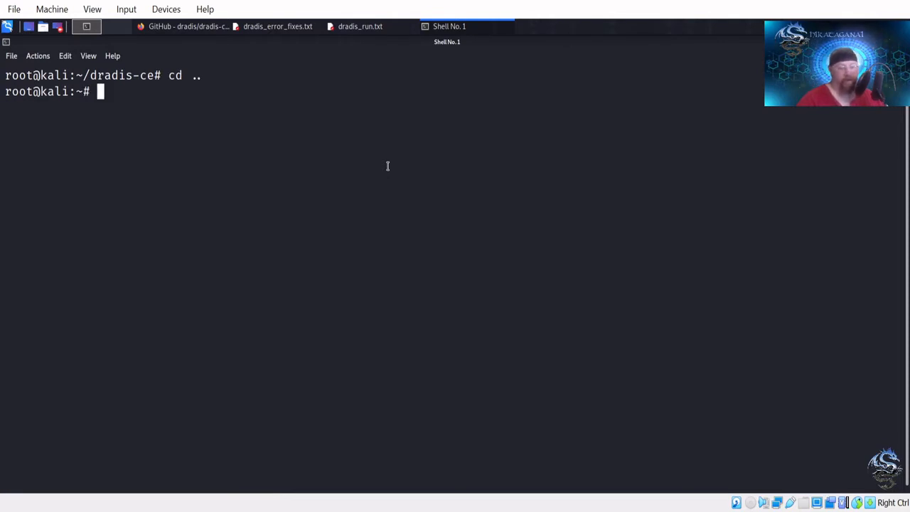
text(ls)
key(Return)
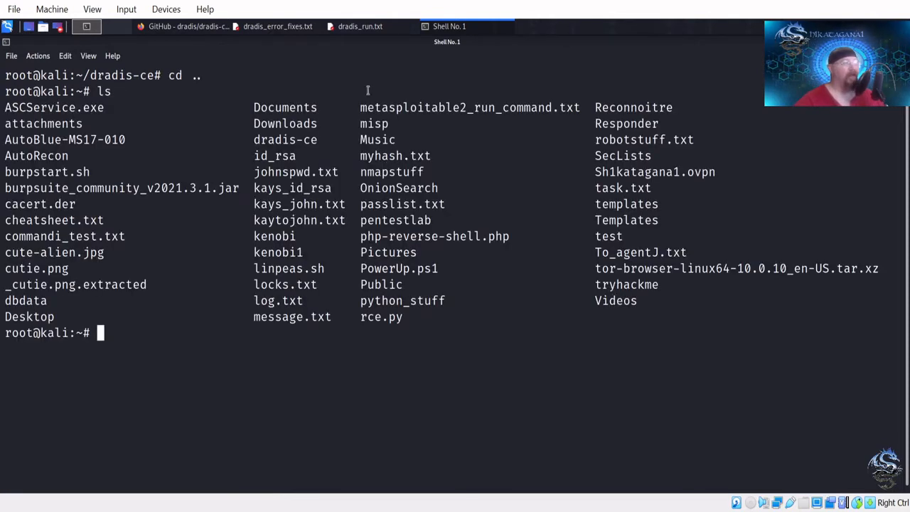
drag(253, 139, 324, 142)
click(318, 142)
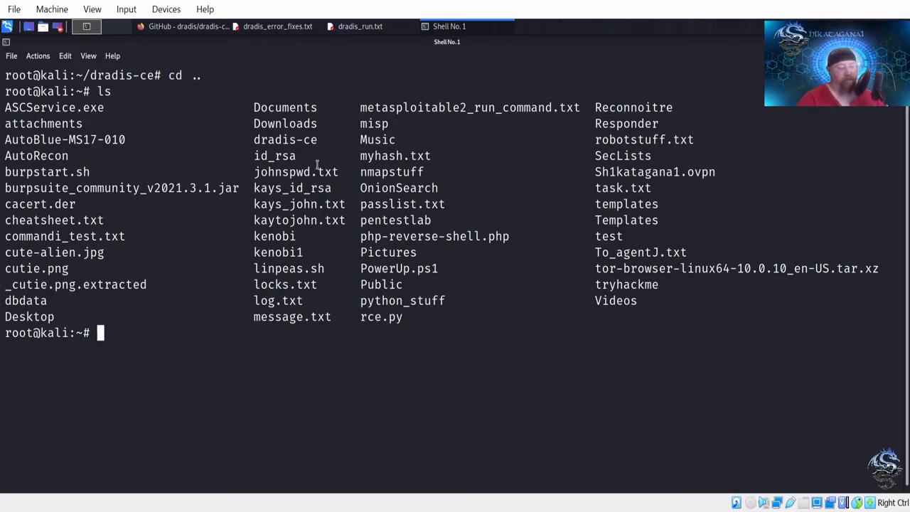
Change into the dradis-ce directory and list its contents.
text(cd dr)
key(Tab)
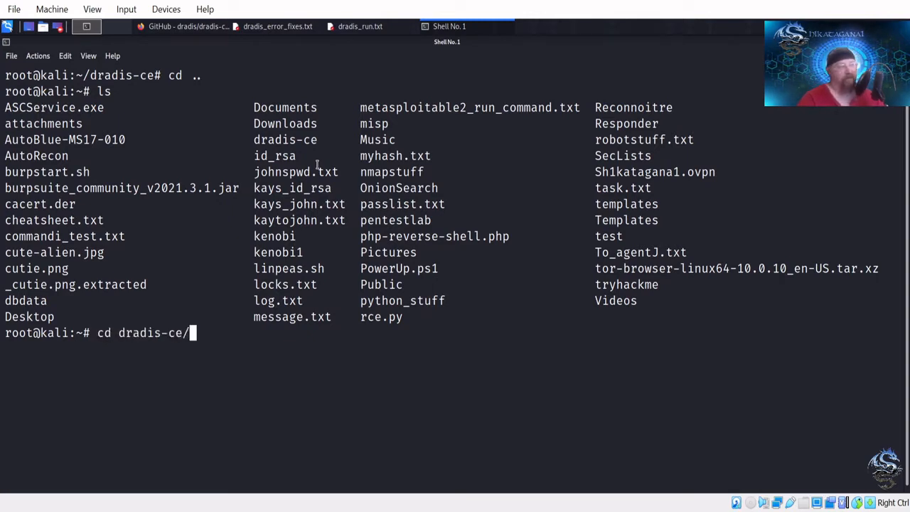
key(Return)
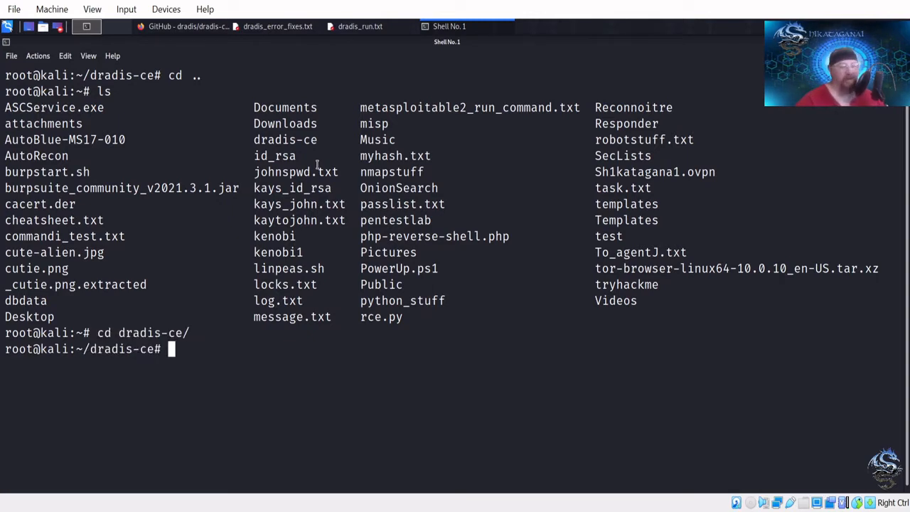
text(ls)
key(Return)
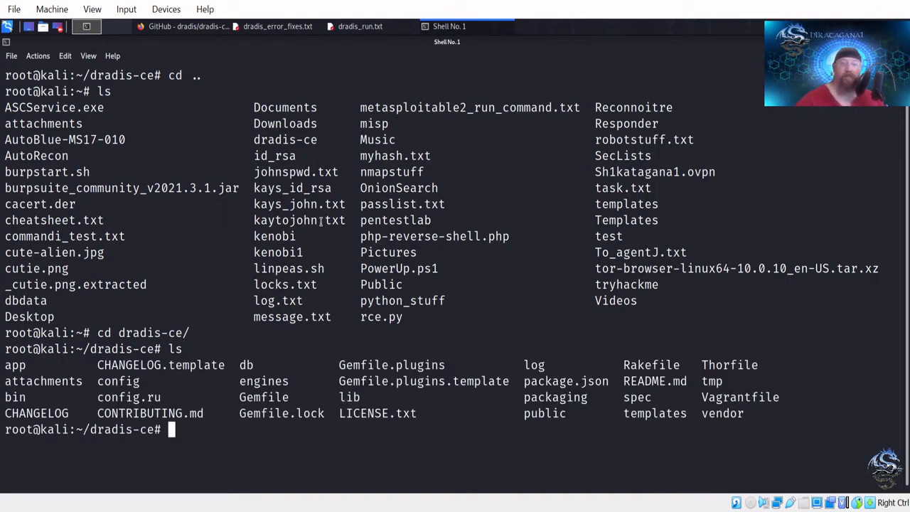
In the browser, read the README's tool integrations, the editions and the Community Edition getting-started section.
click(202, 30)
scroll(261, 288, down, 7)
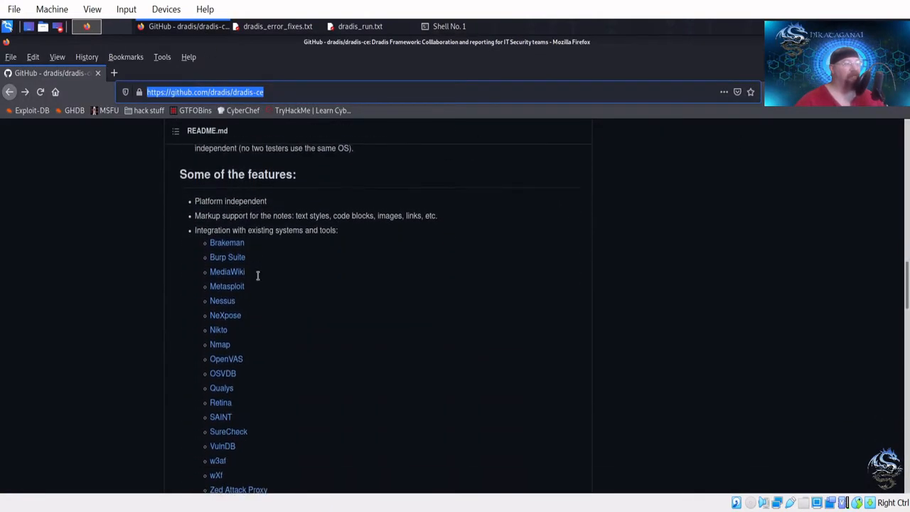
scroll(257, 279, down, 6)
scroll(257, 278, up, 9)
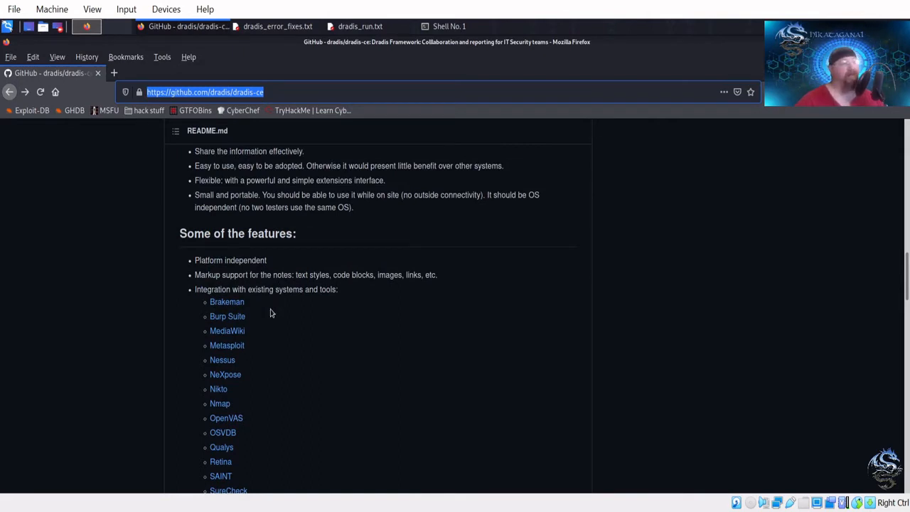
scroll(266, 312, down, 1)
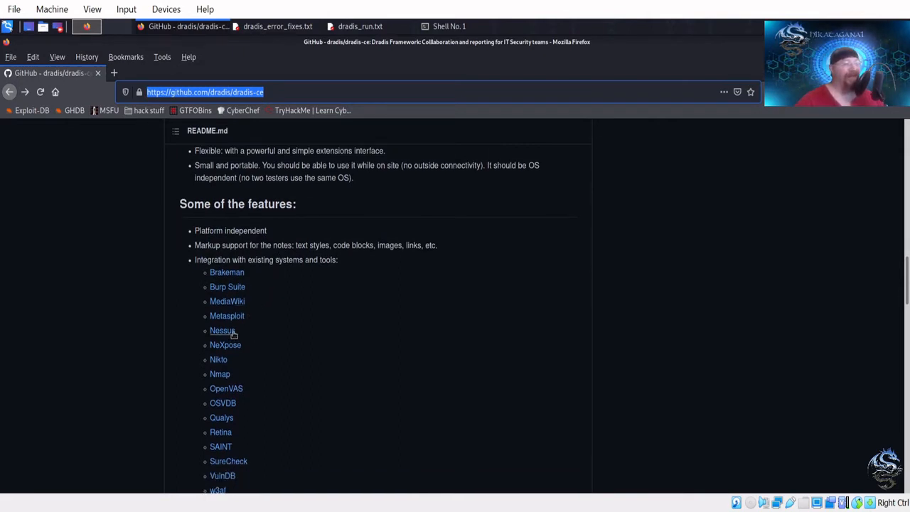
scroll(291, 323, down, 3)
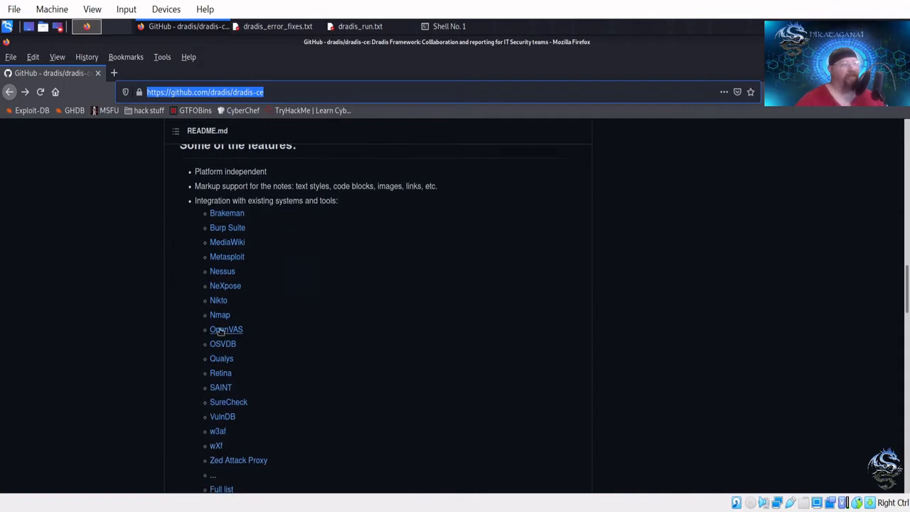
scroll(317, 314, down, 3)
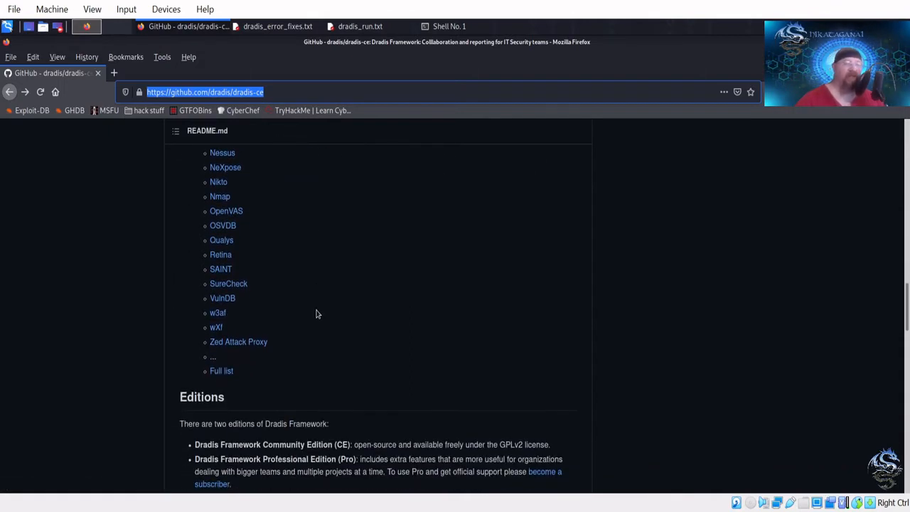
scroll(317, 313, down, 5)
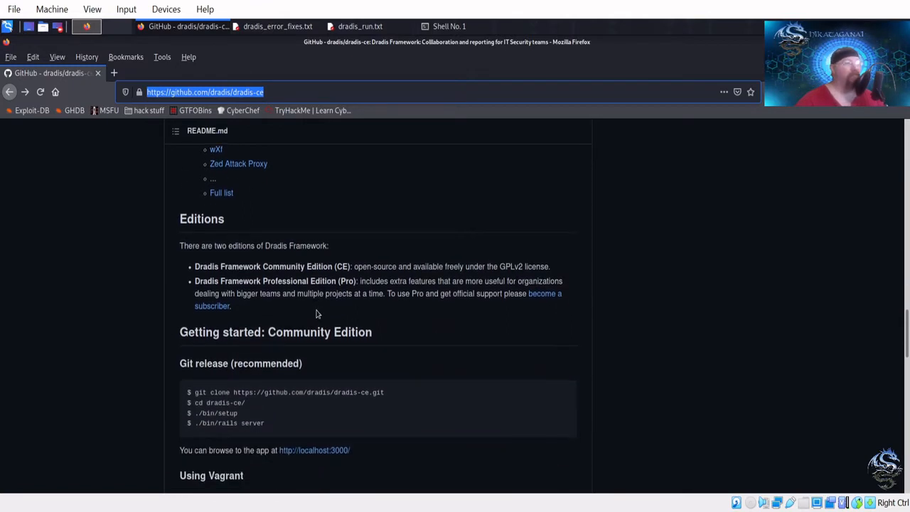
scroll(317, 313, down, 4)
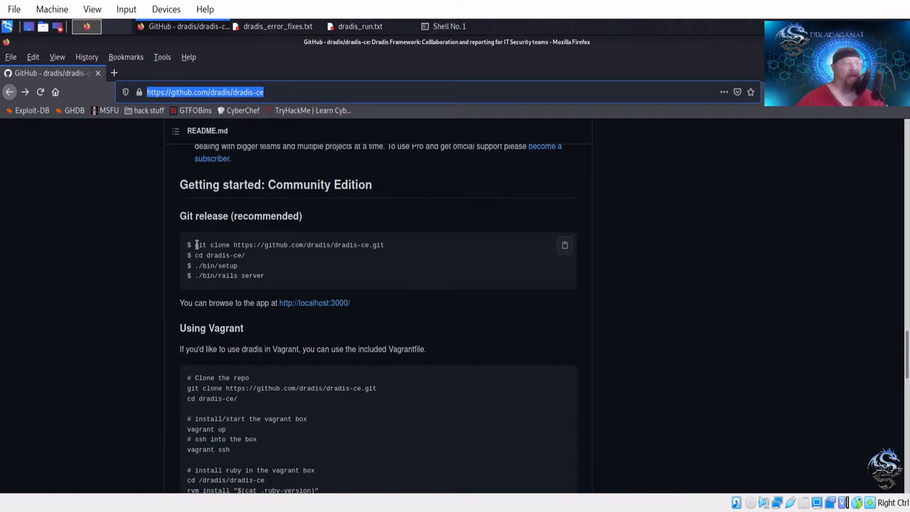
Examine the Git release installation commands in the README, from cloning the repository to running ./bin/setup.
drag(193, 244, 385, 250)
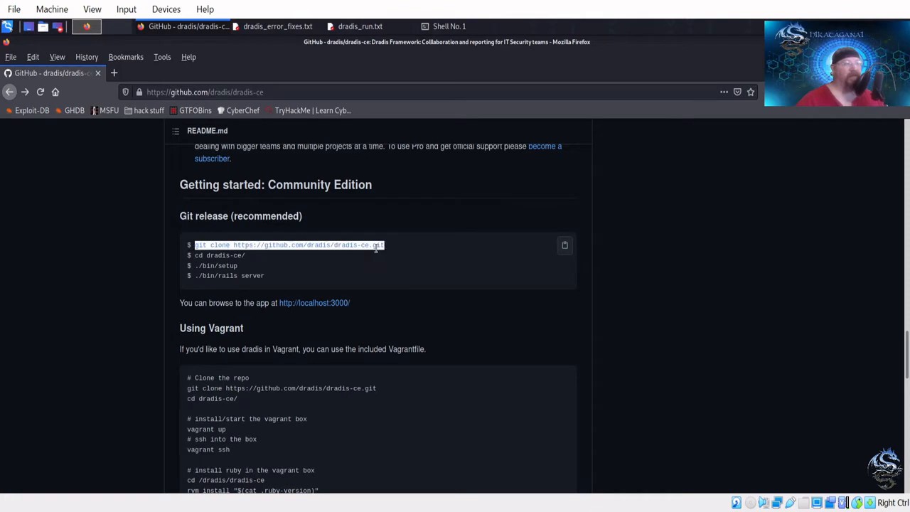
click(374, 250)
drag(196, 255, 229, 250)
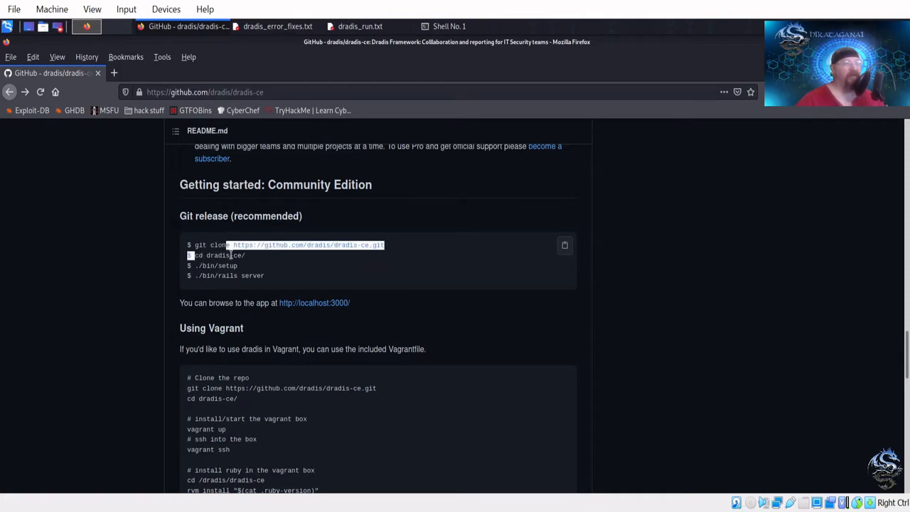
double_click(231, 255)
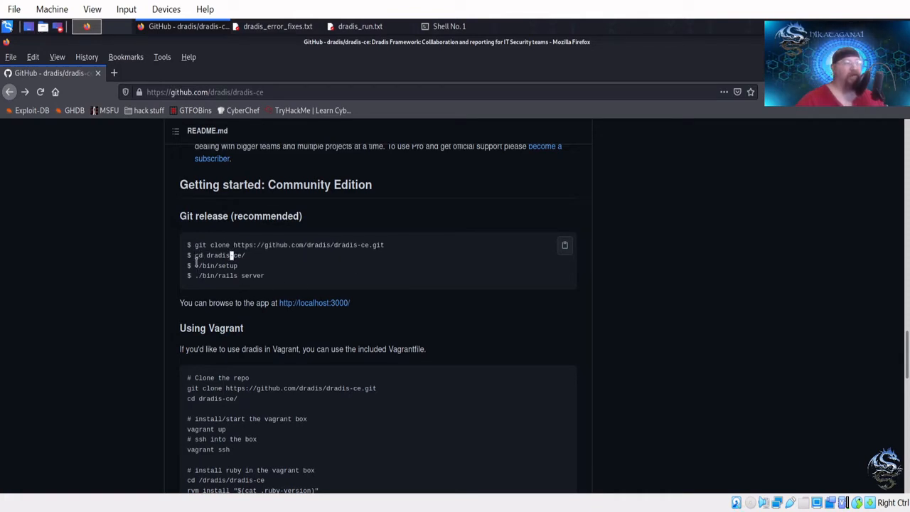
drag(196, 265, 242, 266)
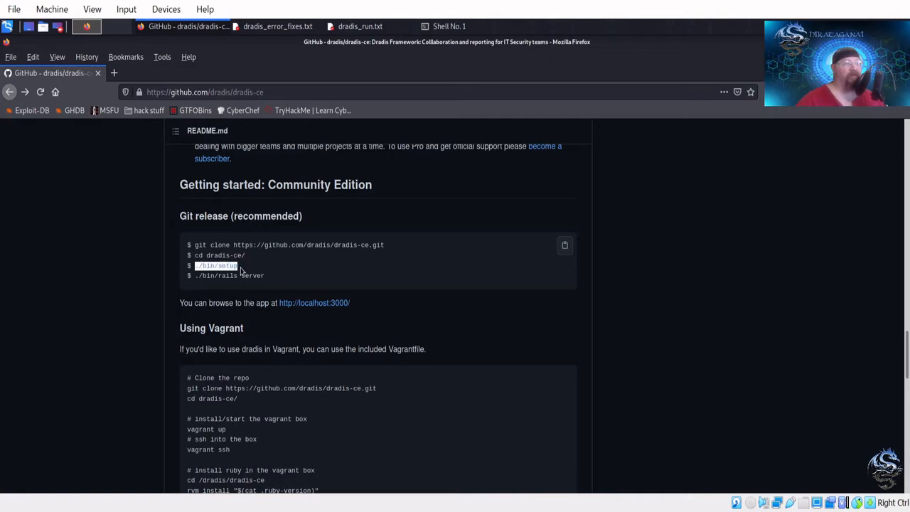
Switch back to the shell and locate the bin folder in the dradis-ce listing.
click(450, 26)
drag(27, 397, 4, 397)
click(22, 395)
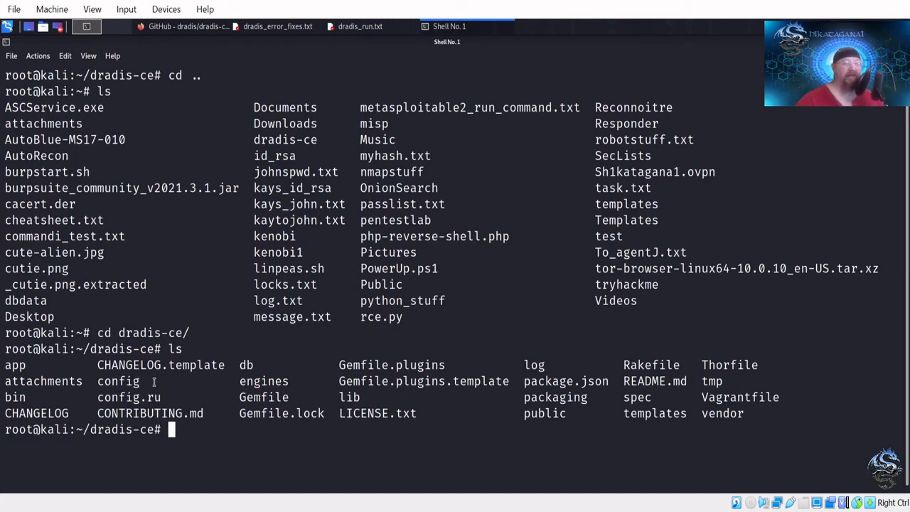
Change into the bin directory, list its contents and locate the setup script.
text(cd )
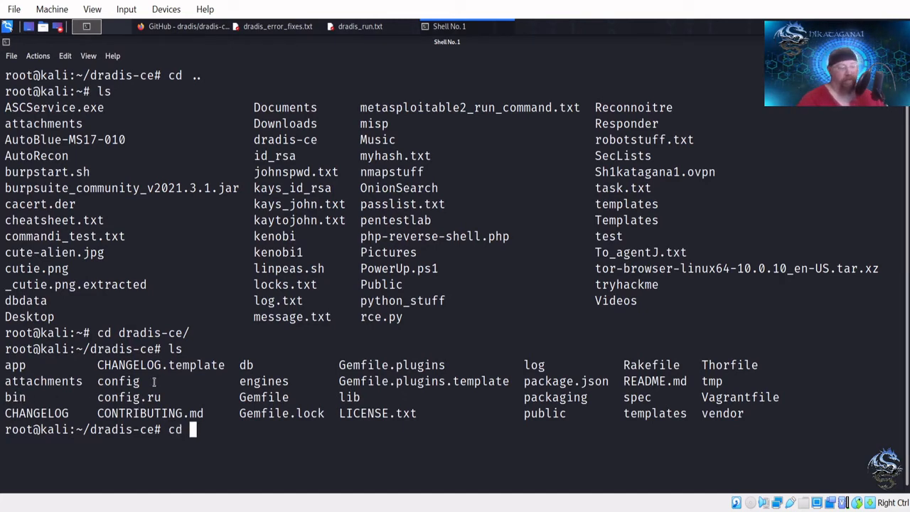
text(bin)
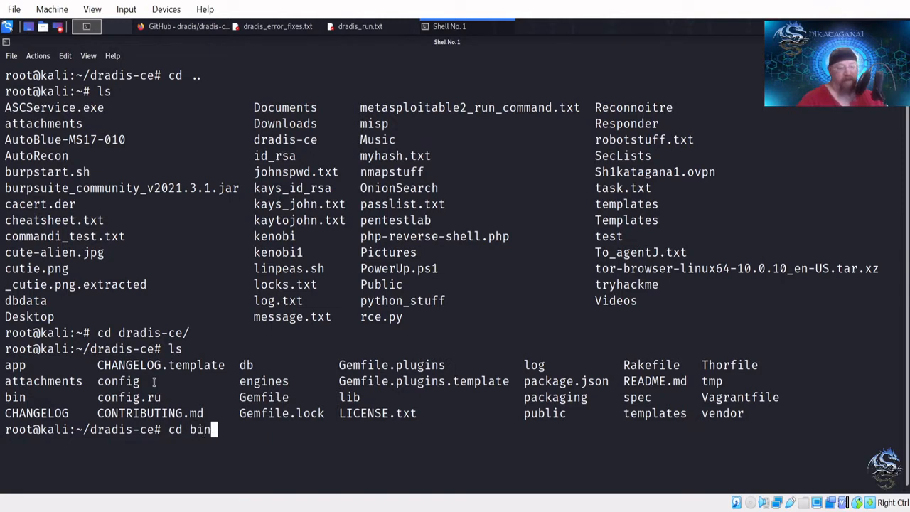
key(Return)
text(ls)
key(Return)
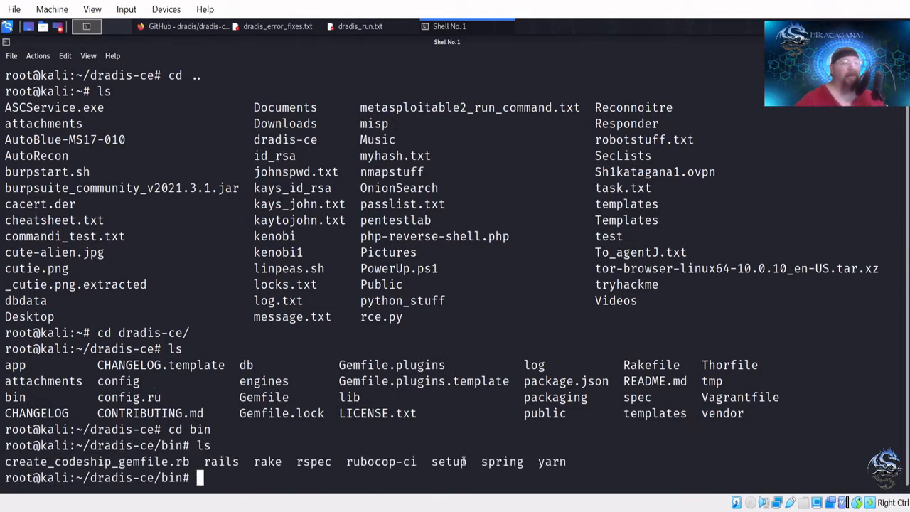
drag(465, 461, 432, 461)
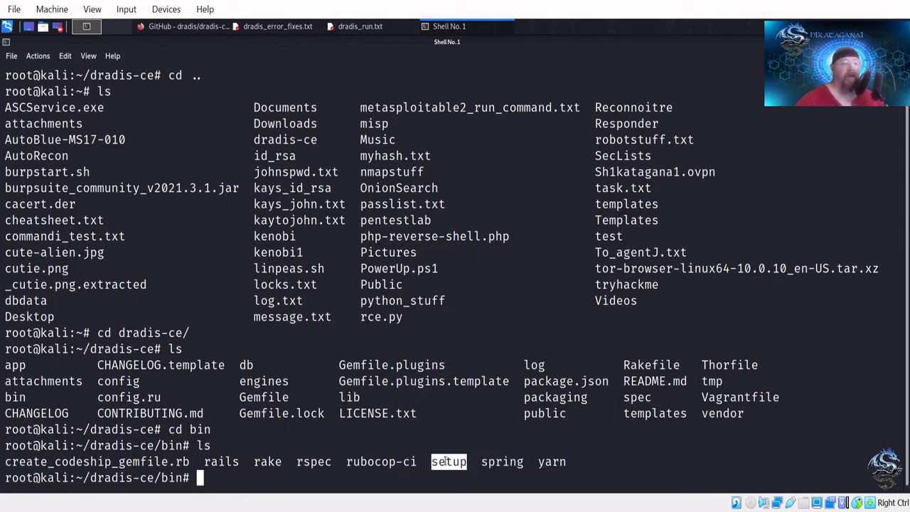
click(447, 461)
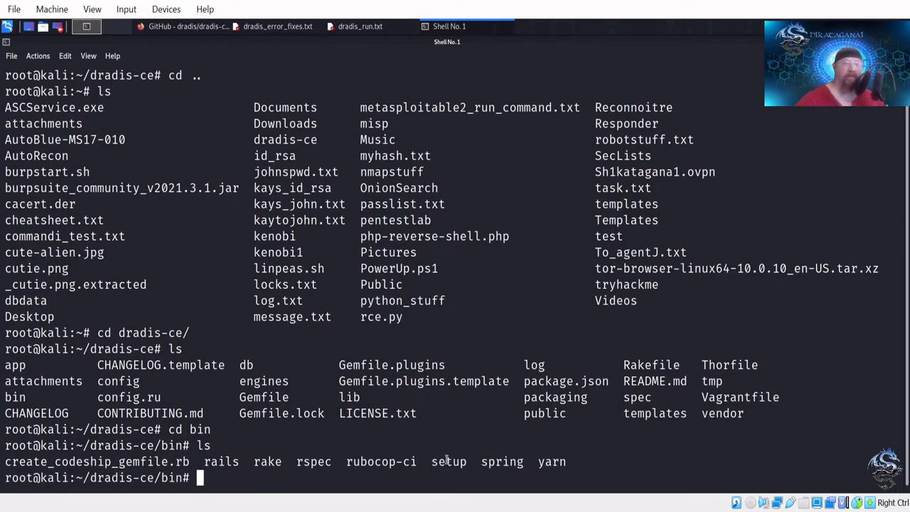
Return to the dradis-ce directory and print the contents of the Gemfile.
text(cd ..)
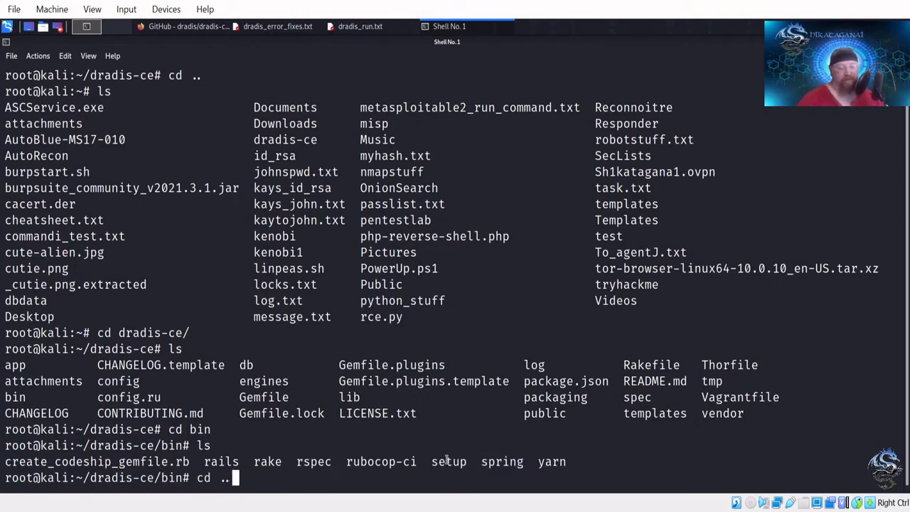
key(Return)
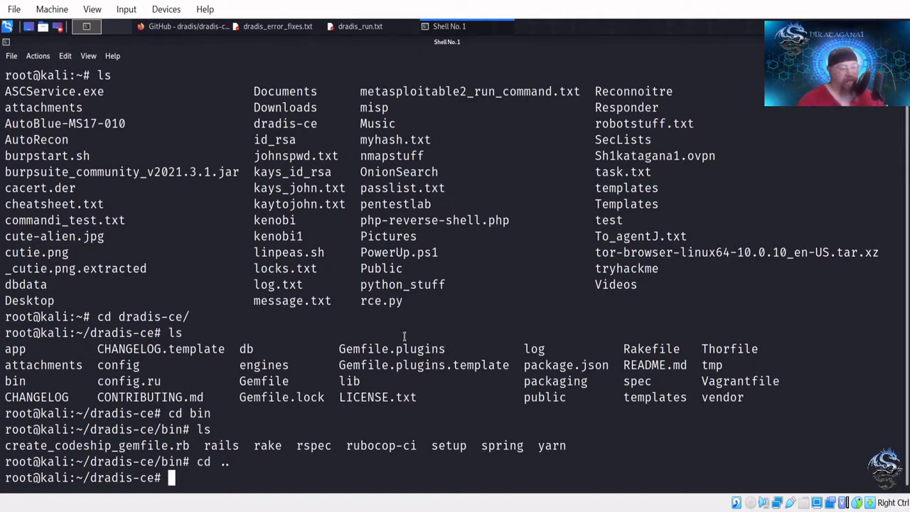
text(cat G)
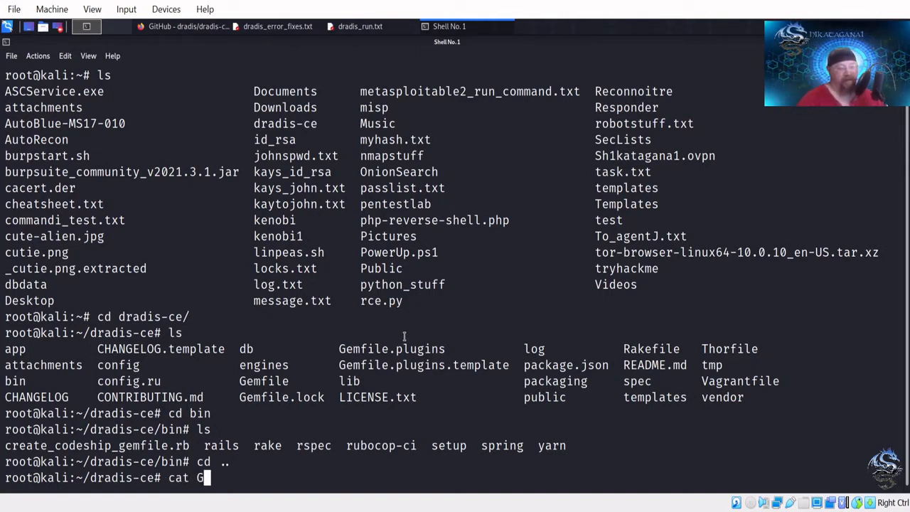
text(emfile)
key(Return)
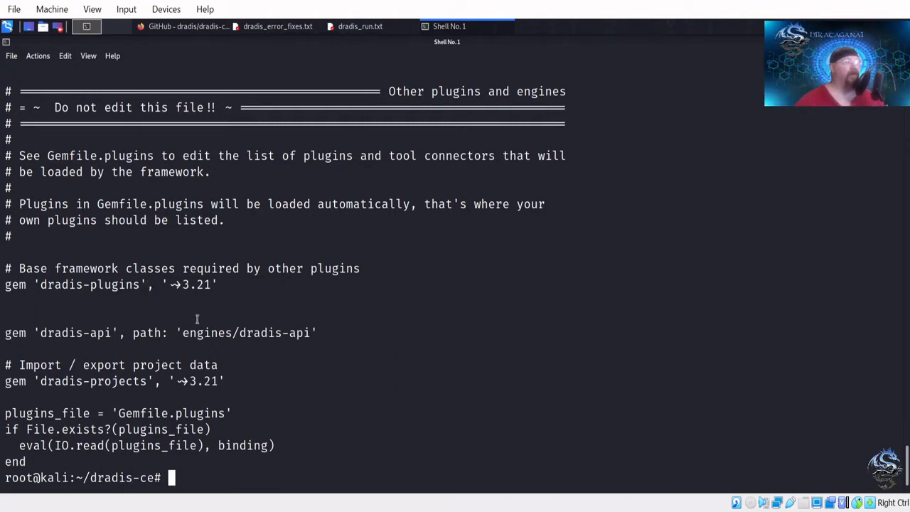
Read back through the printed Gemfile, from the security gems through the Dradis Professional section to the Community Edition gems.
scroll(224, 336, up, 10)
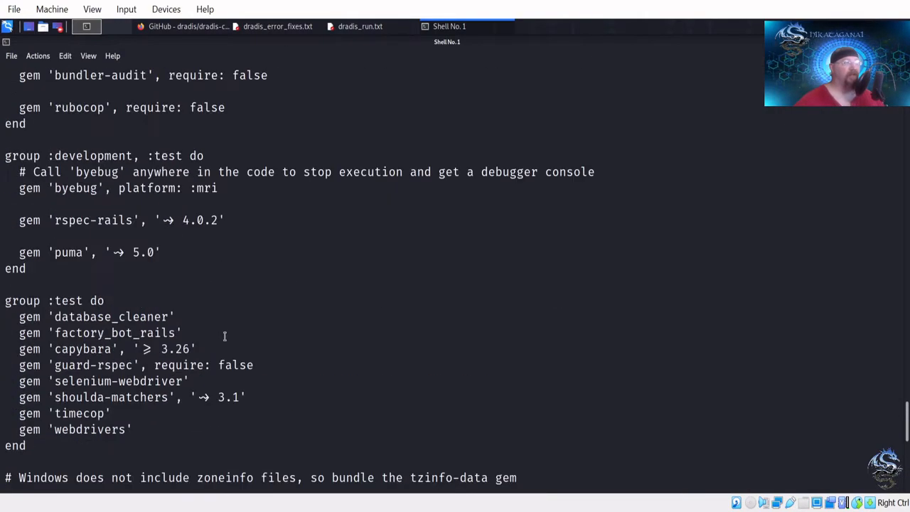
scroll(221, 333, up, 6)
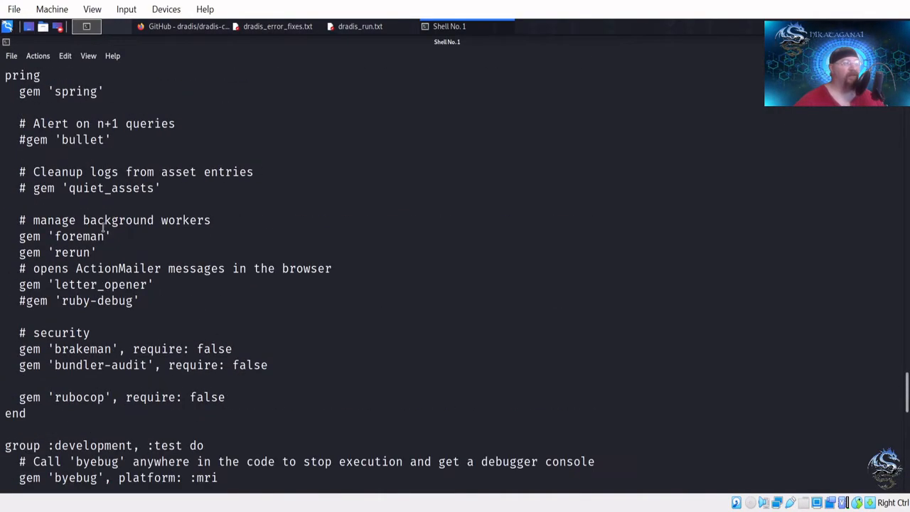
drag(33, 236, 76, 238)
click(25, 350)
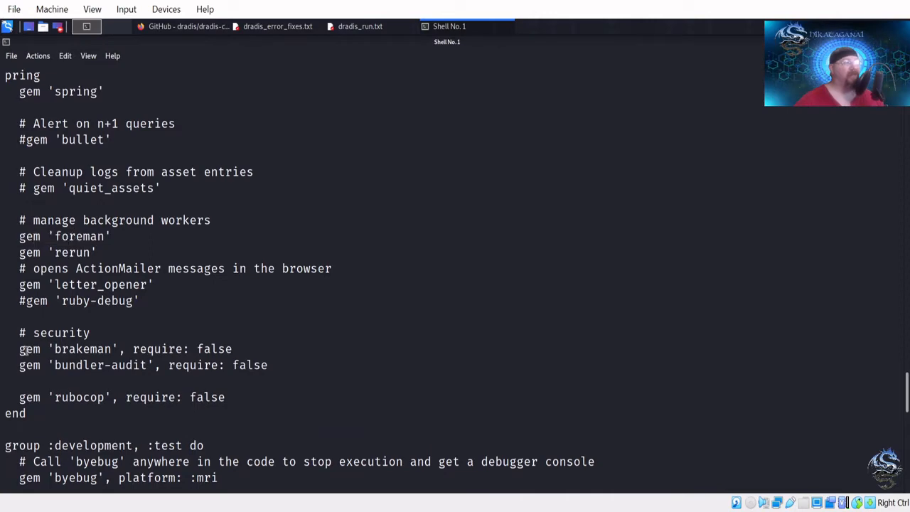
drag(23, 349, 118, 349)
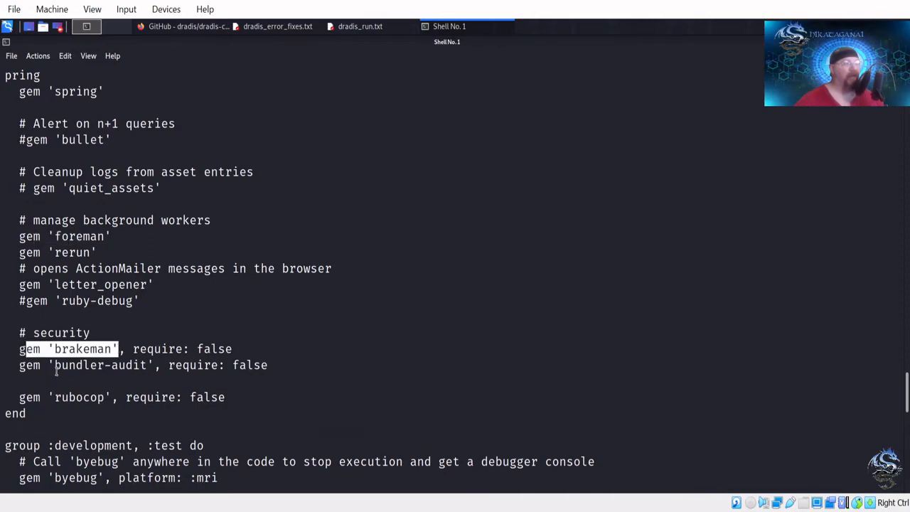
drag(54, 366, 124, 366)
click(124, 353)
scroll(131, 304, up, 4)
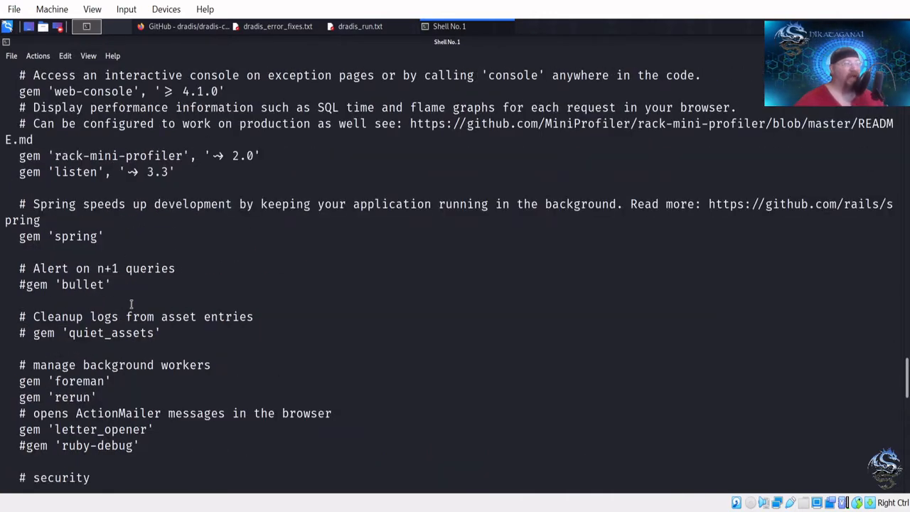
scroll(131, 304, up, 11)
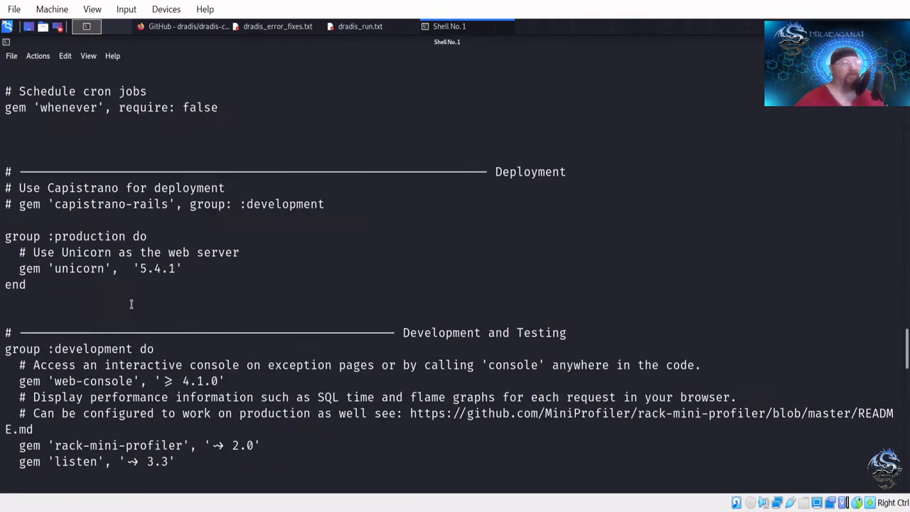
scroll(131, 304, up, 16)
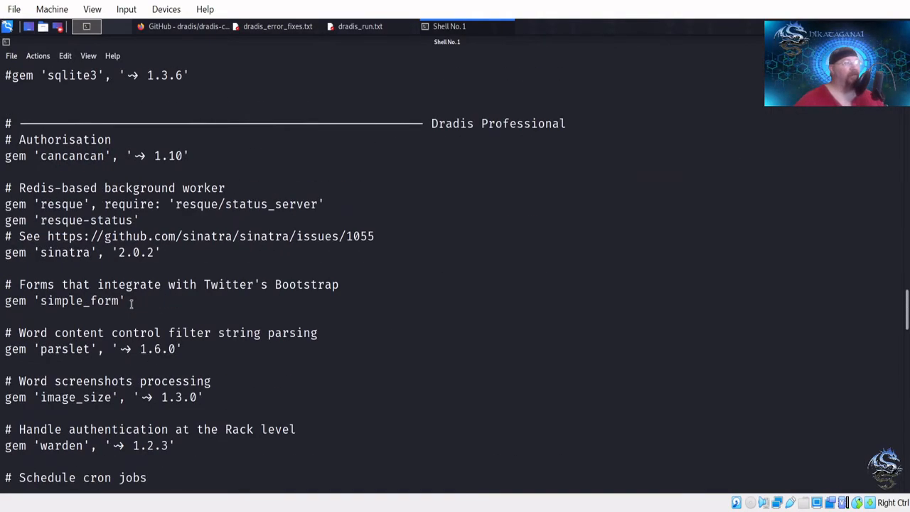
scroll(131, 304, up, 7)
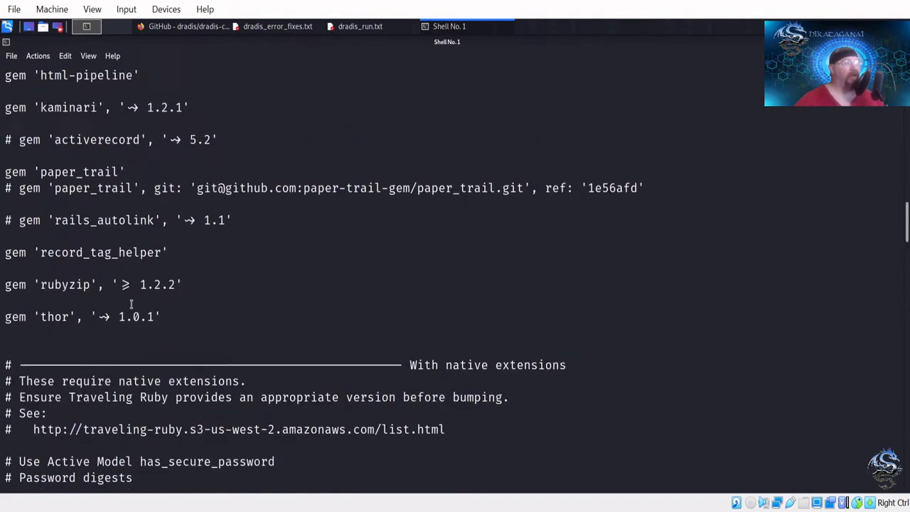
scroll(131, 303, up, 4)
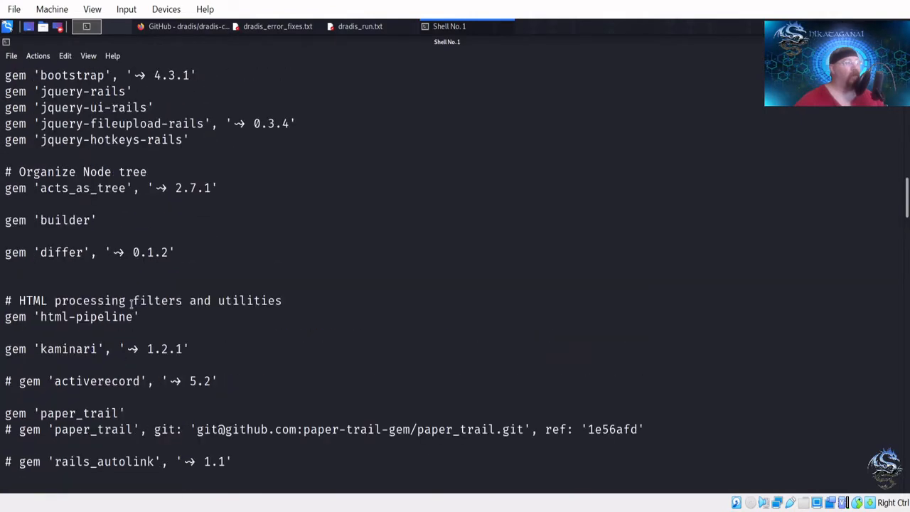
Examine the two paper_trail entries in the printed Gemfile, including the commented-out line with the git repository address.
scroll(128, 305, down, 4)
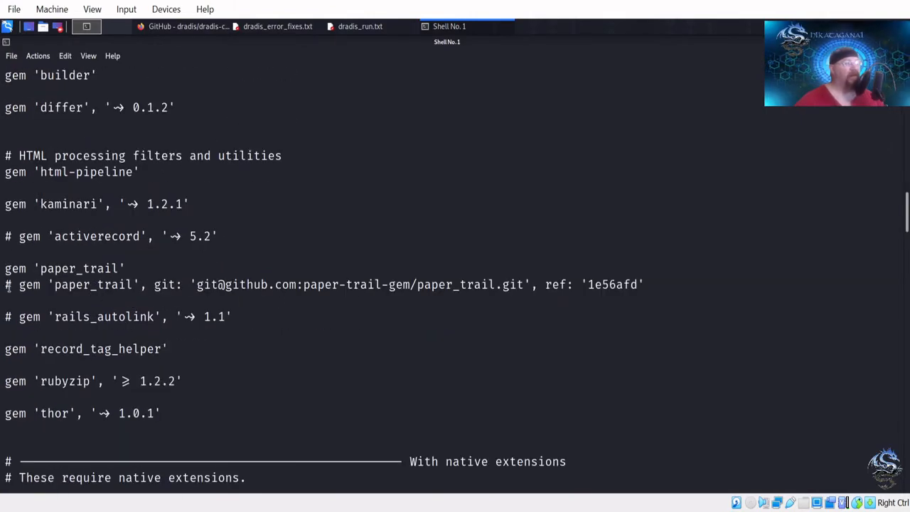
drag(5, 286, 268, 300)
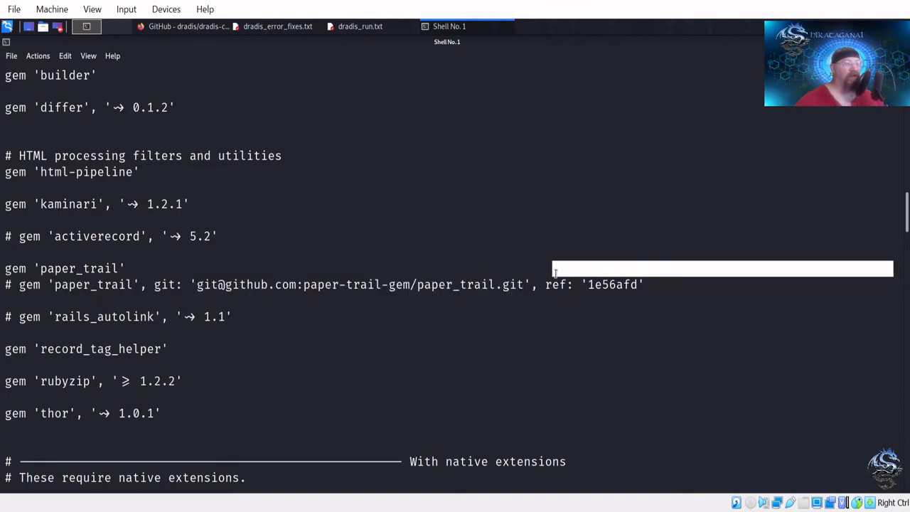
triple_click(640, 286)
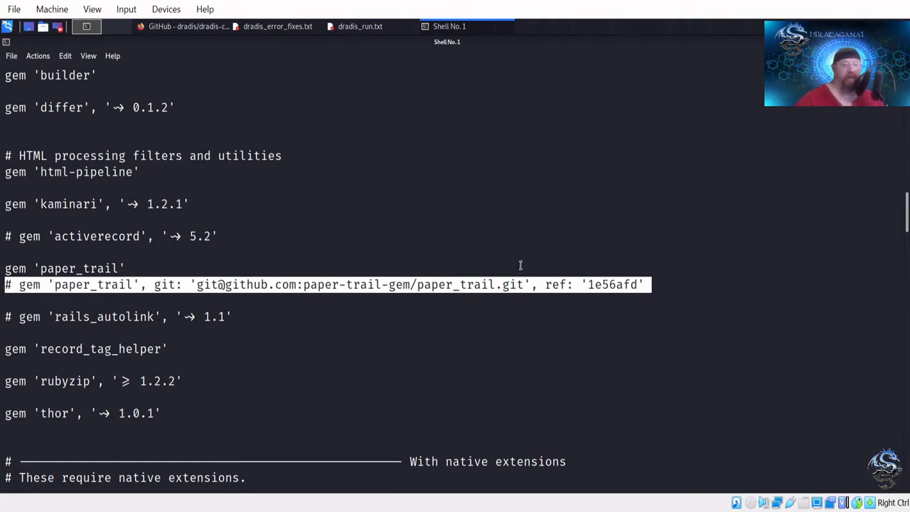
click(153, 286)
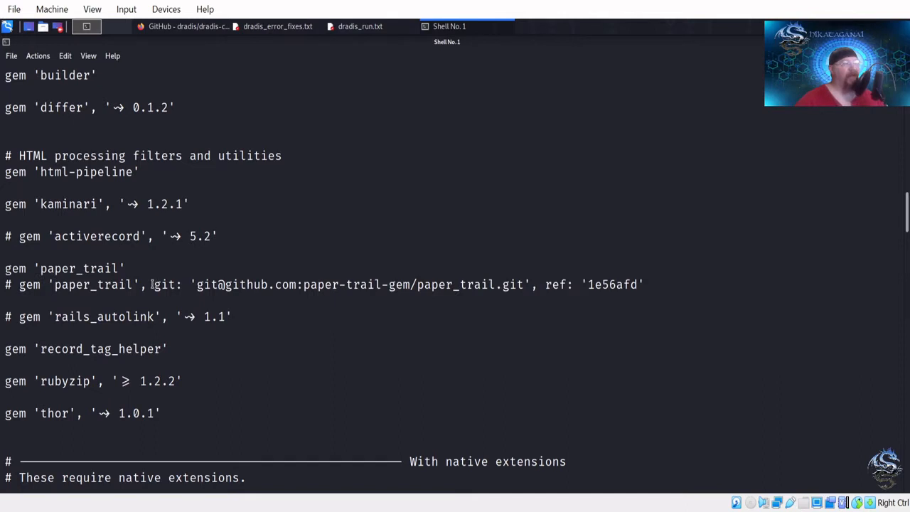
drag(126, 267, 4, 269)
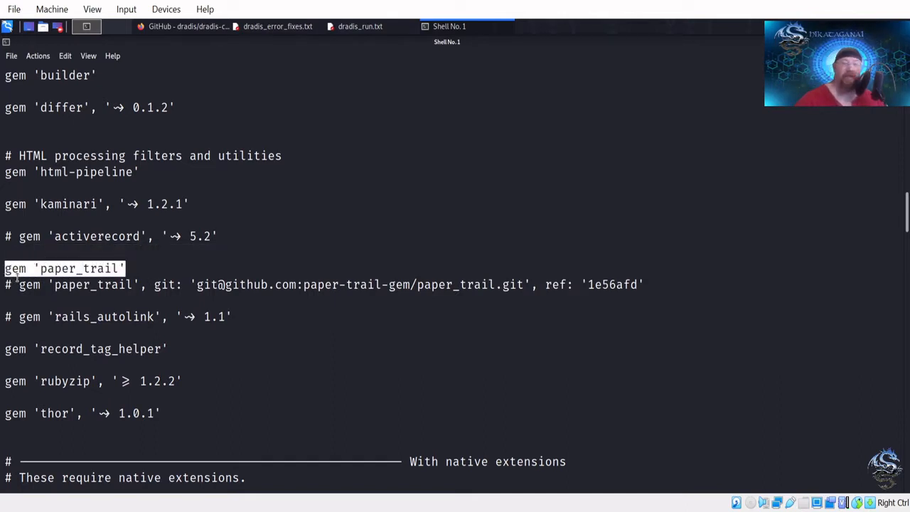
click(15, 277)
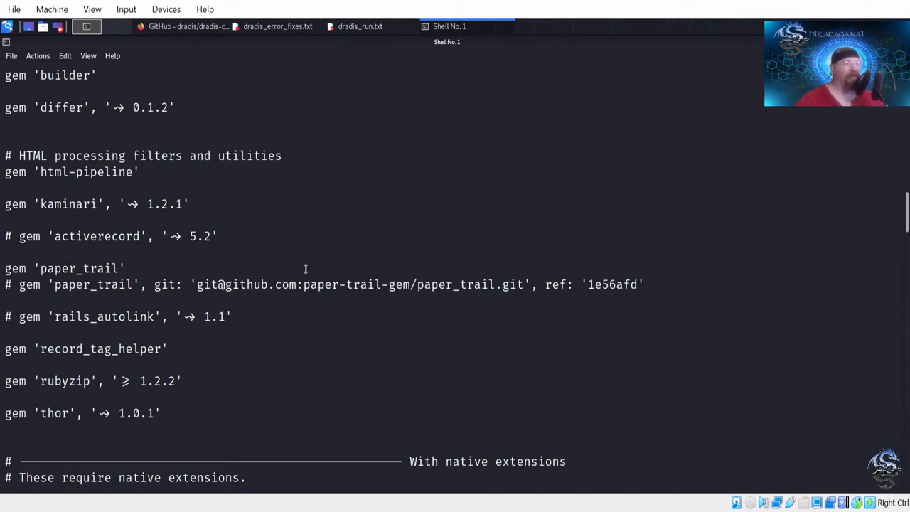
drag(524, 284, 270, 285)
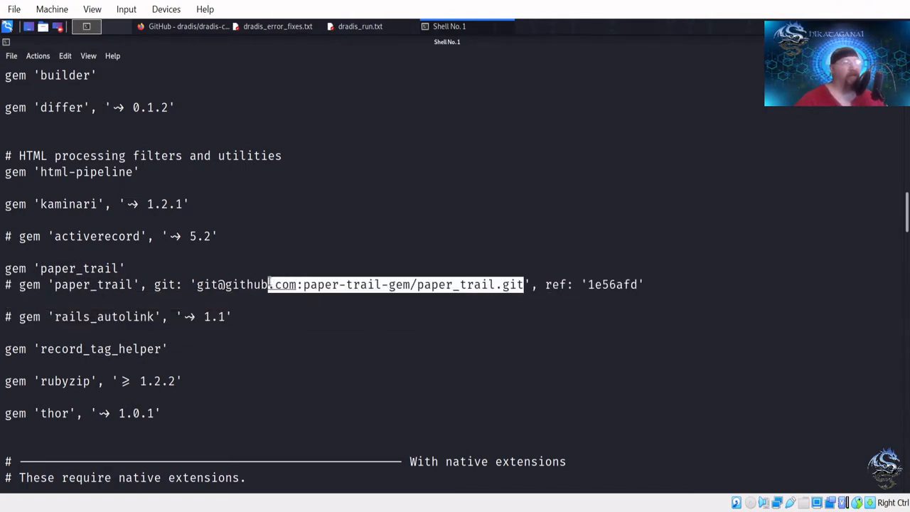
click(377, 288)
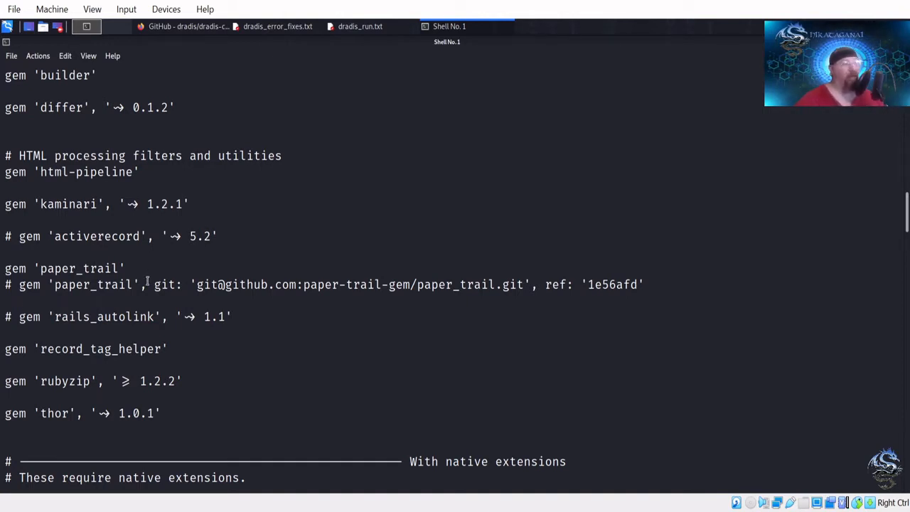
Switch to the browser, open the Gemfile in the dradis-ce GitHub repository and examine the version given for the paper_trail gem.
click(211, 27)
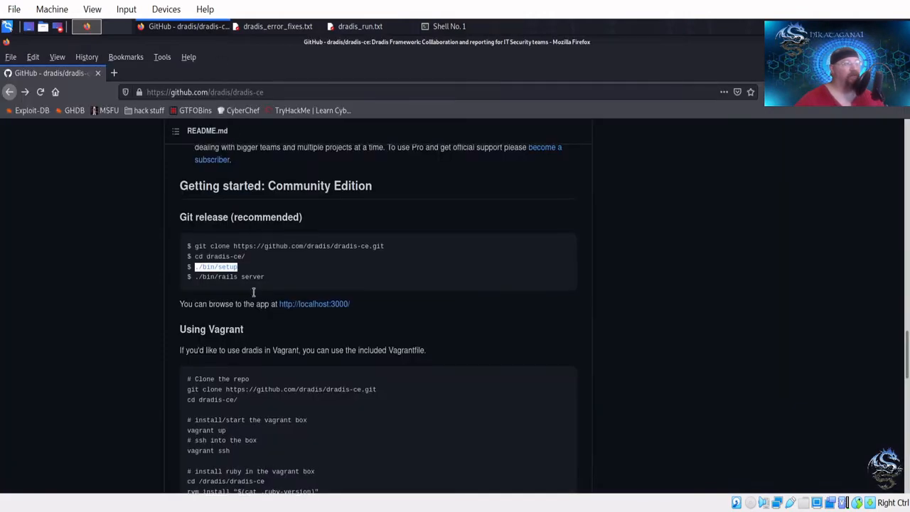
scroll(253, 292, up, 15)
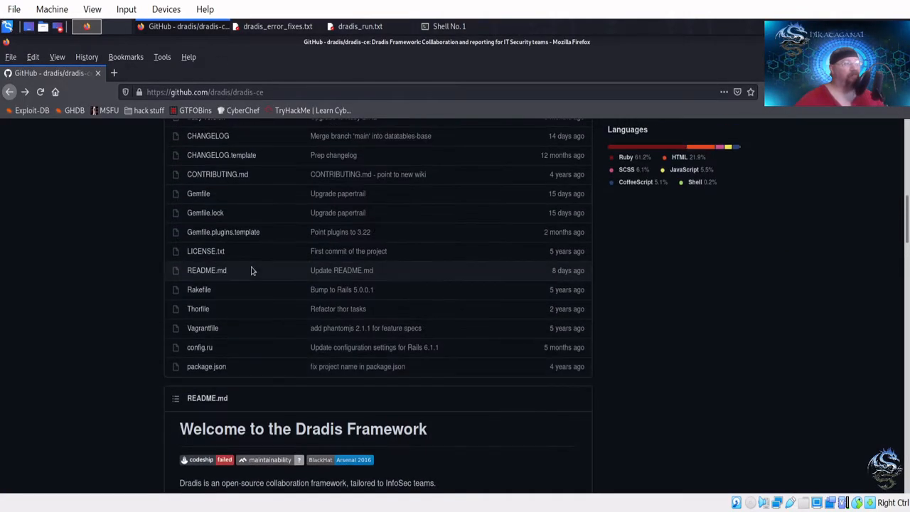
click(203, 195)
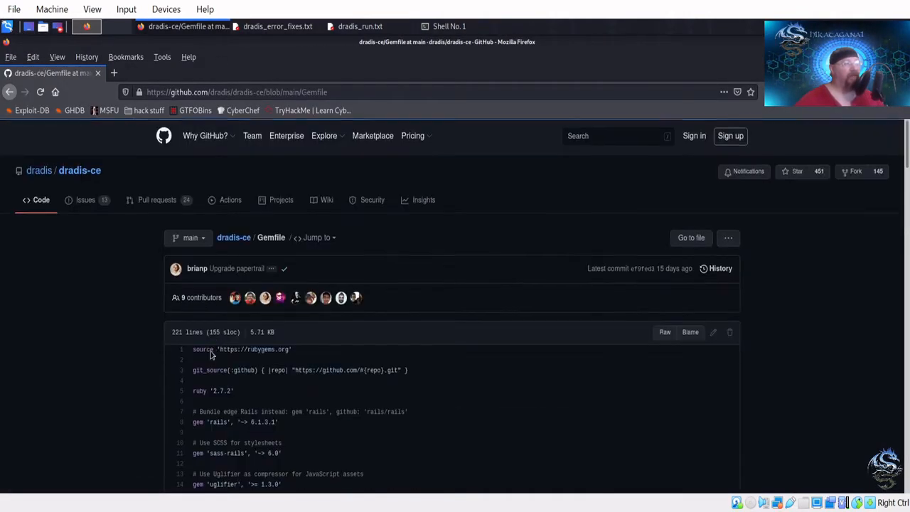
scroll(211, 354, down, 5)
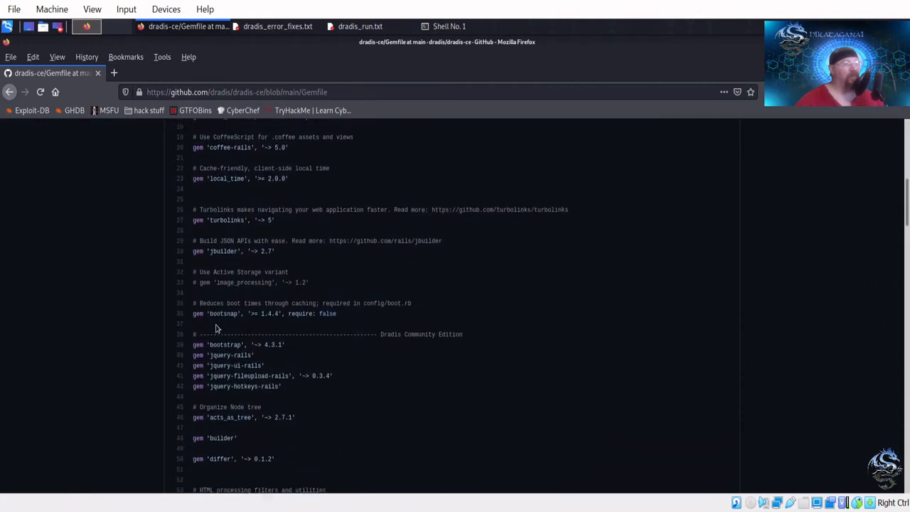
scroll(217, 328, down, 8)
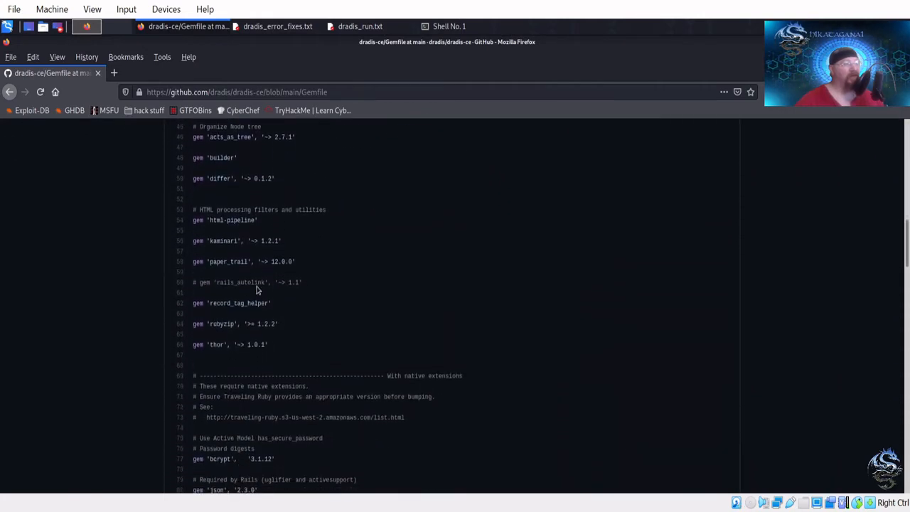
drag(302, 262, 255, 262)
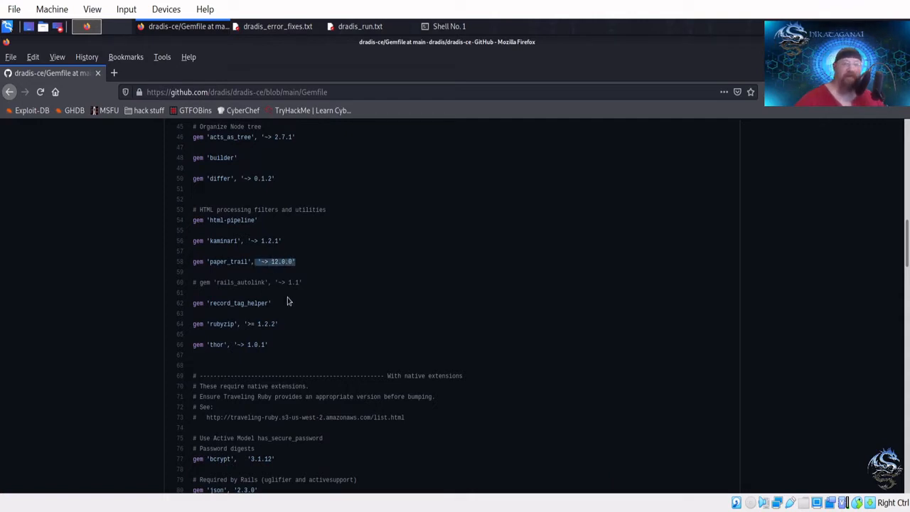
click(270, 259)
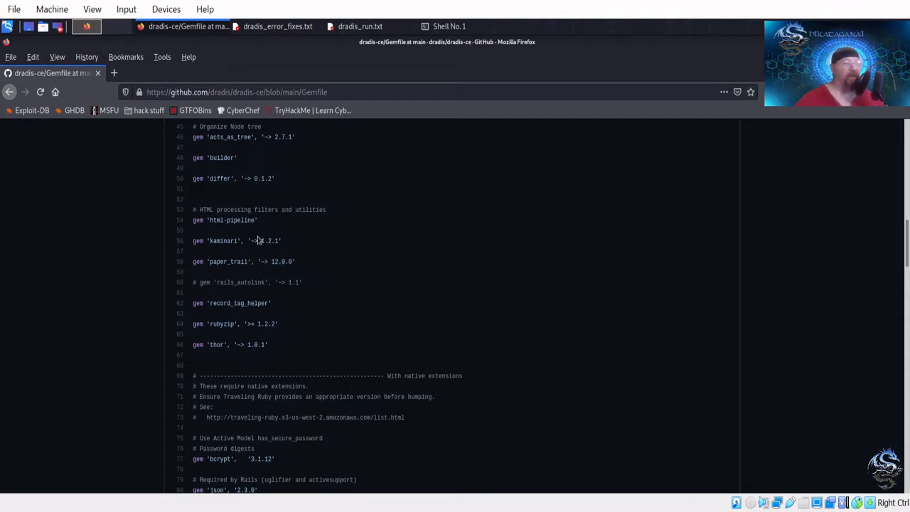
Switch back to the shell and locate the comment mark before the paper_trail git line.
click(444, 26)
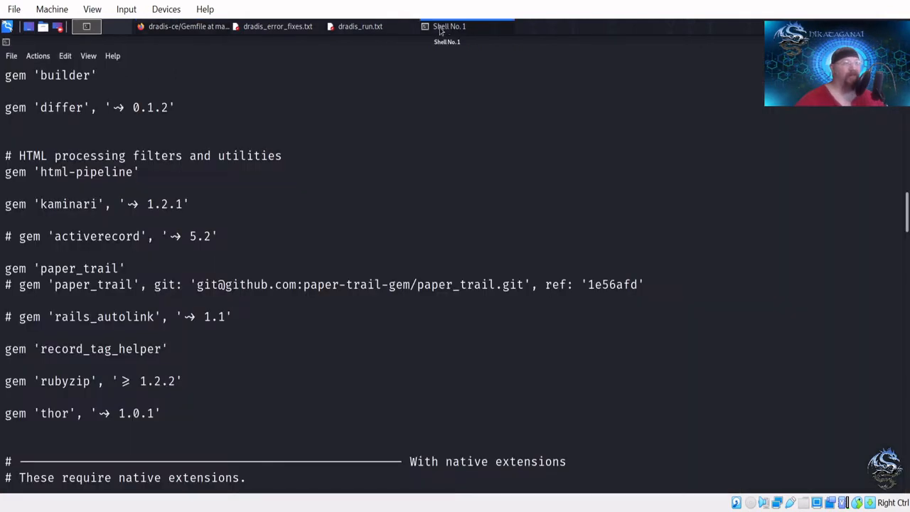
click(8, 285)
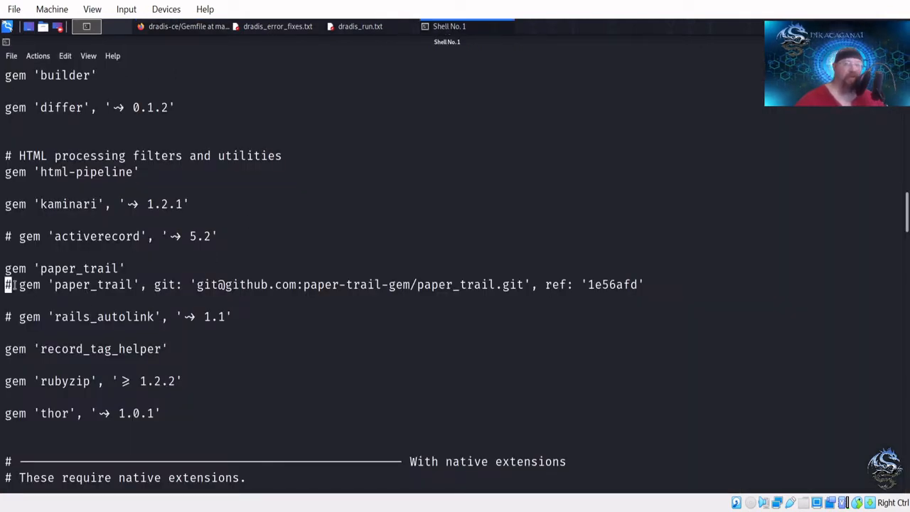
Check the active paper_trail line, then switch to dradis_error_fixes.txt and examine the note about commenting out mimemagic in Gemfile.lock.
drag(5, 269, 128, 268)
click(118, 268)
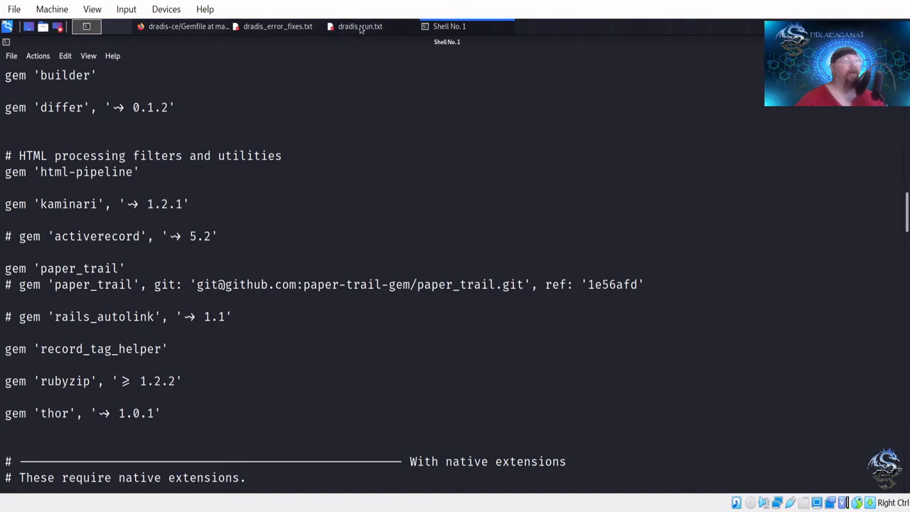
click(290, 31)
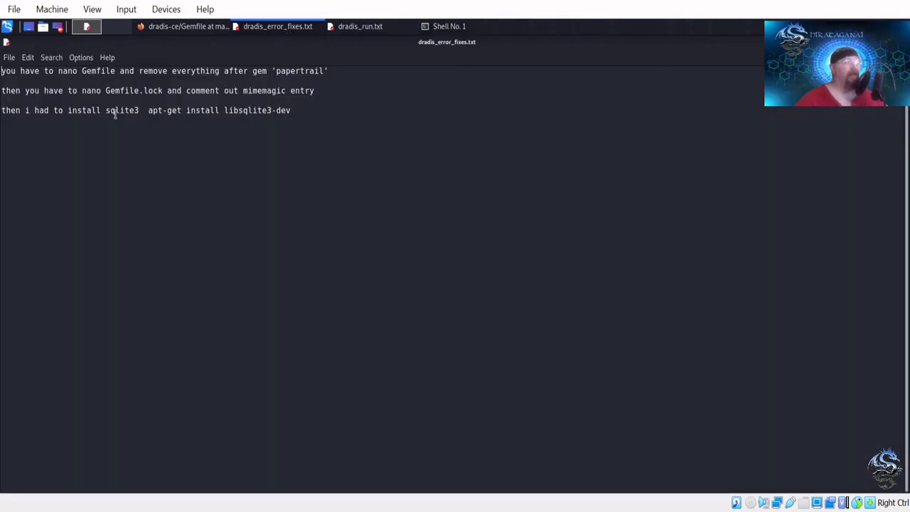
drag(69, 91, 166, 90)
click(163, 91)
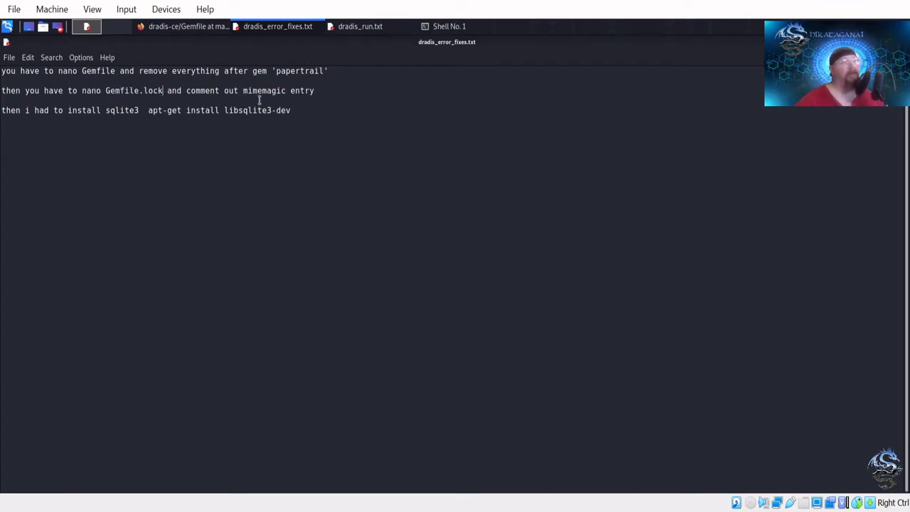
drag(245, 90, 282, 93)
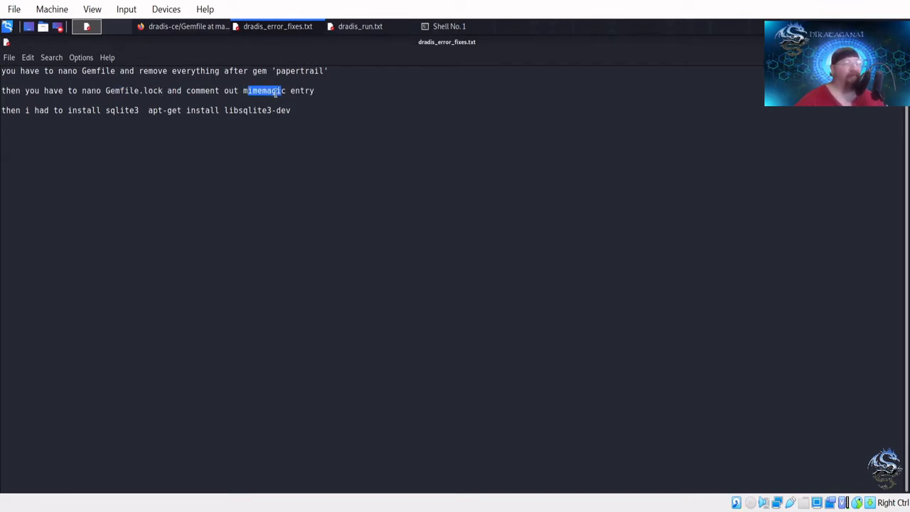
Switch back to the shell and return to the prompt below the printed Gemfile.
click(441, 26)
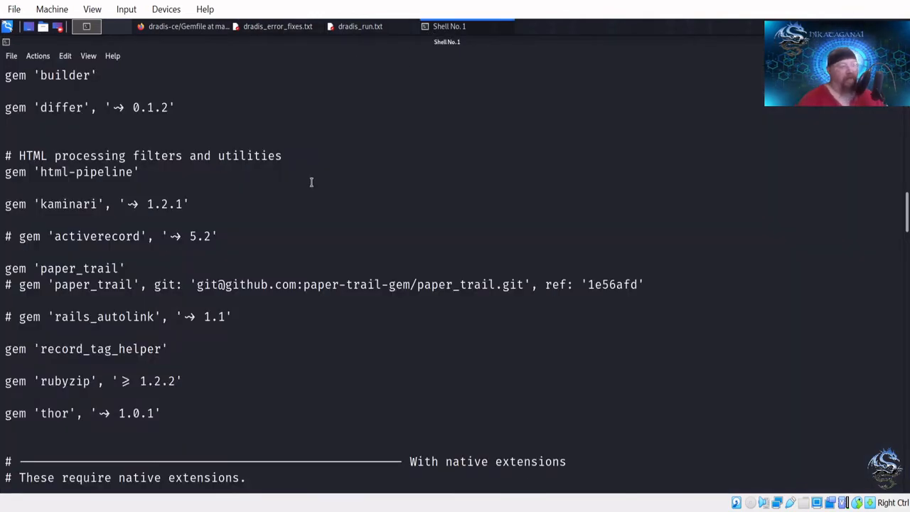
scroll(310, 214, down, 15)
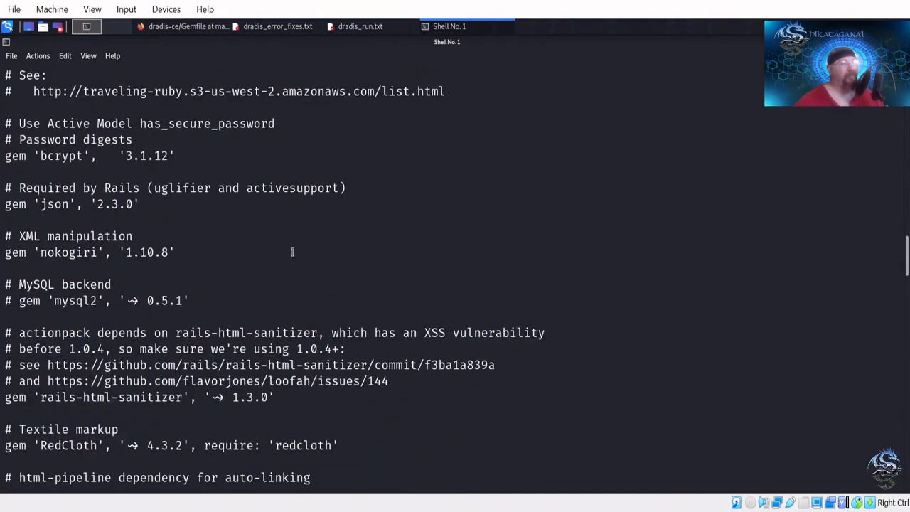
scroll(288, 242, down, 20)
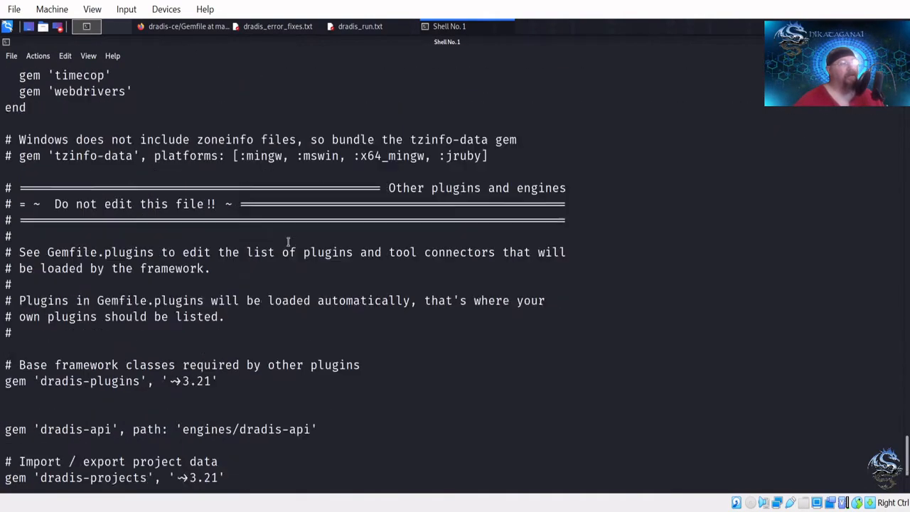
text(at )
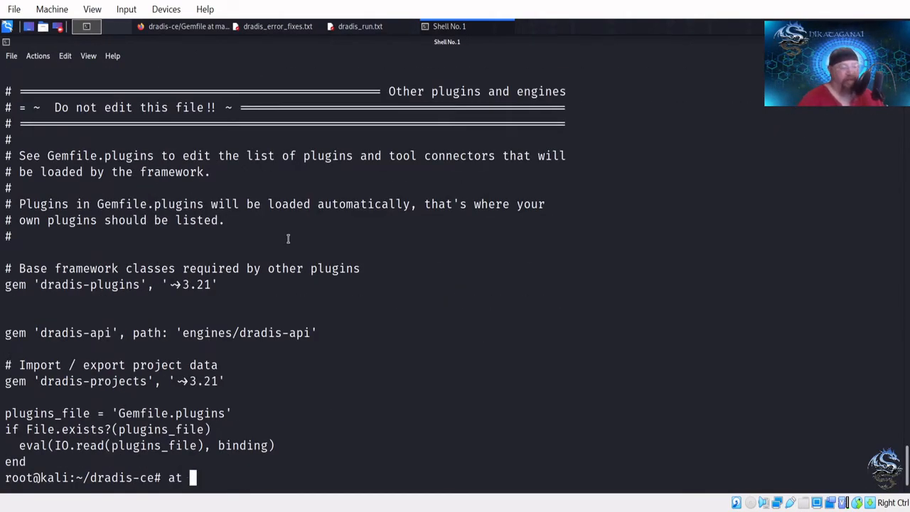
text(Gemfile.lock)
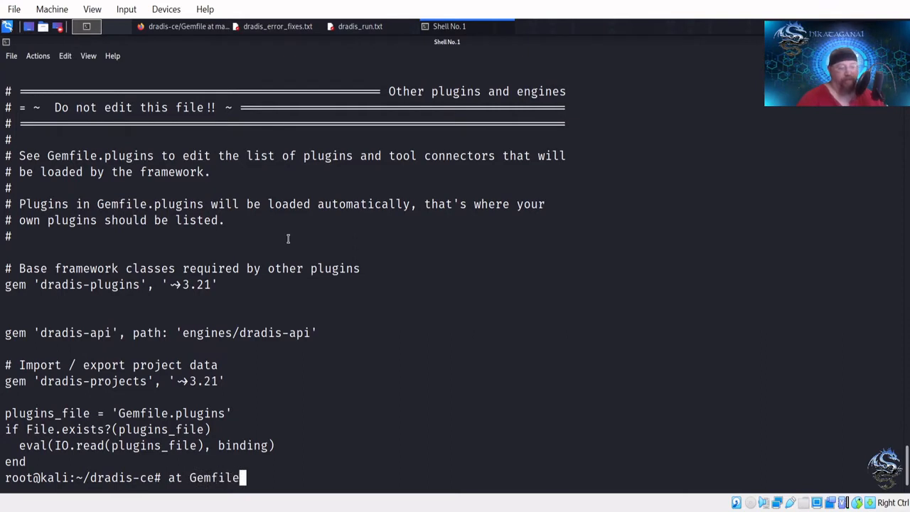
key(Return)
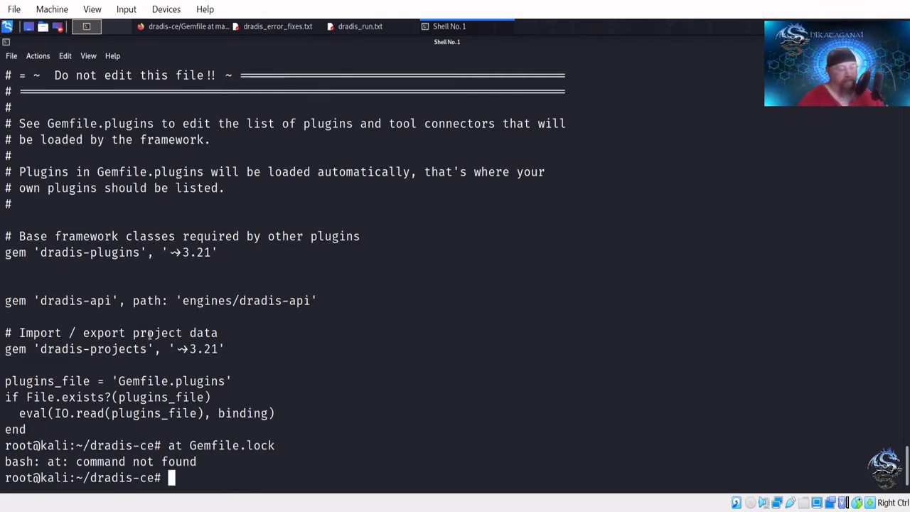
Print the contents of Gemfile.lock in the shell with cat.
text(cat Gem)
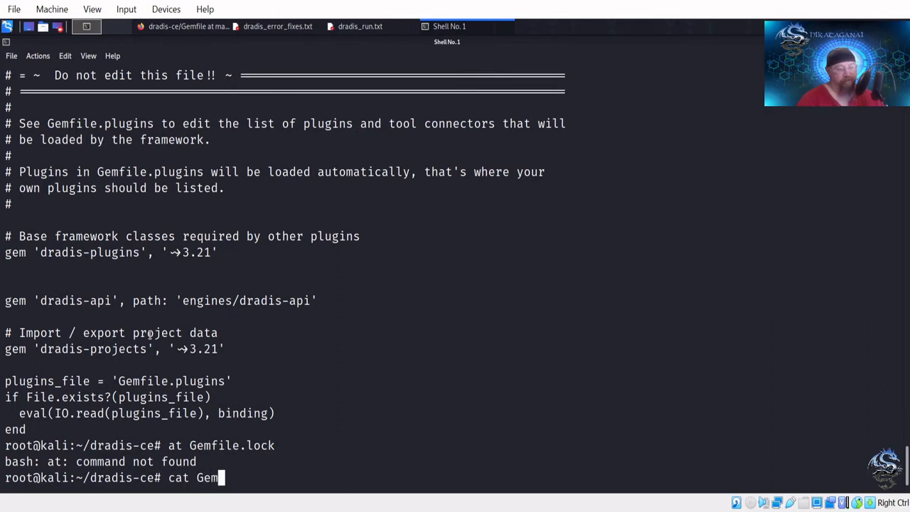
text(file.lock)
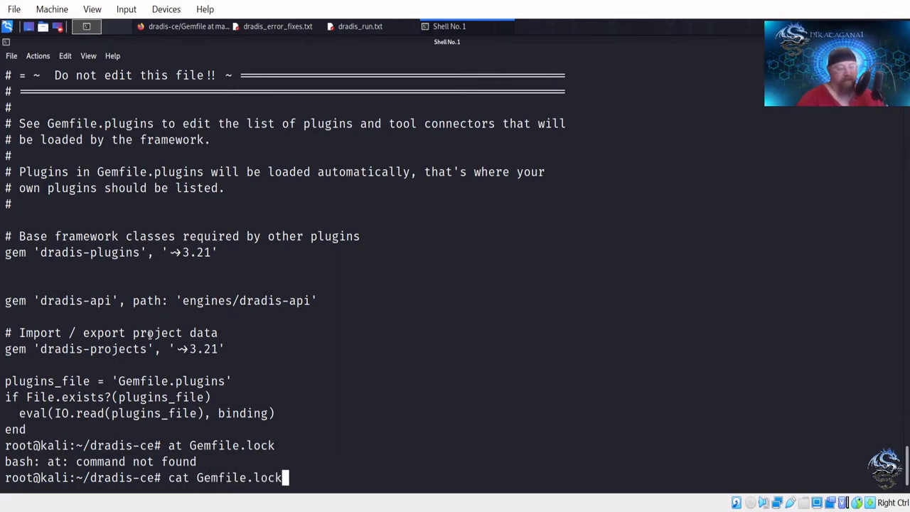
key(Return)
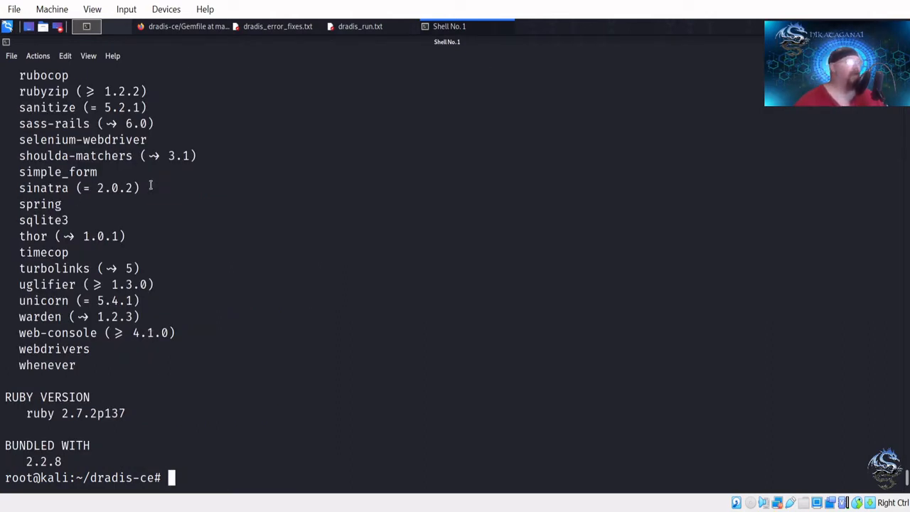
Read back through the printed Gemfile.lock from its end to locate the mimemagic entry.
scroll(124, 202, up, 2)
scroll(124, 201, up, 6)
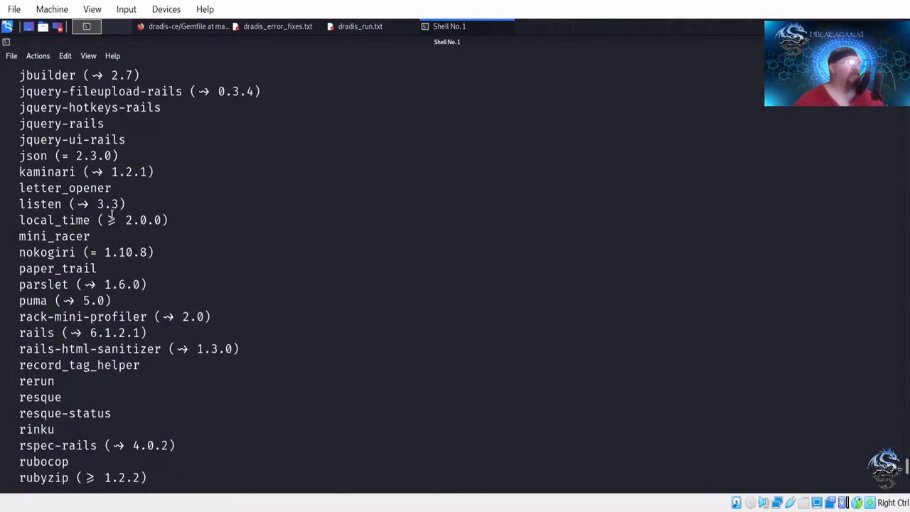
scroll(112, 215, up, 4)
scroll(111, 214, up, 4)
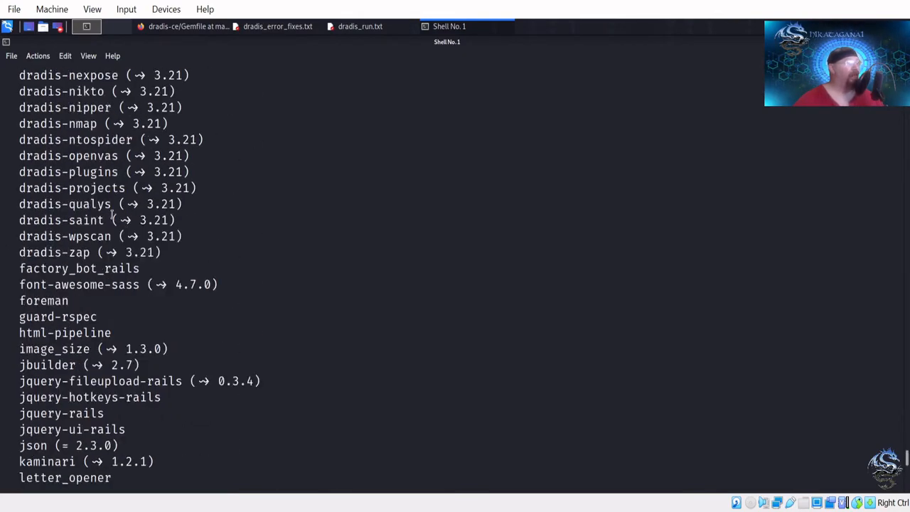
scroll(111, 214, up, 11)
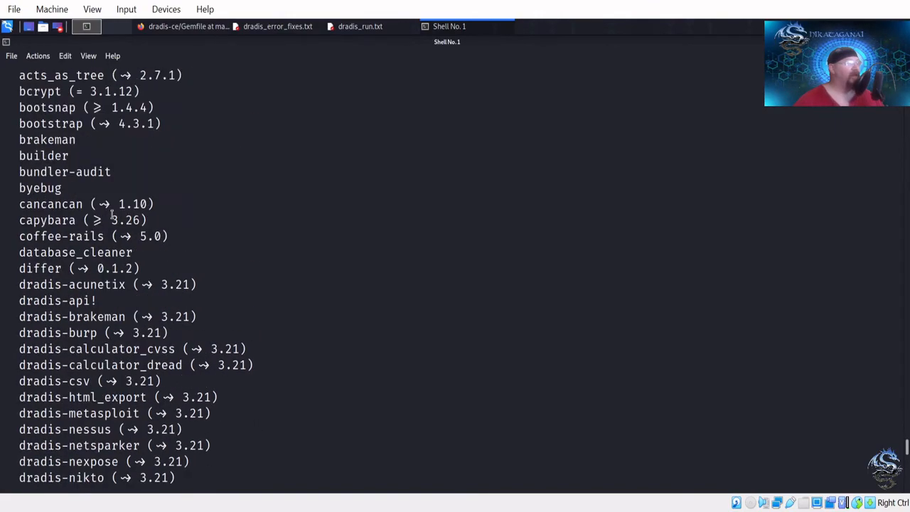
scroll(111, 215, up, 18)
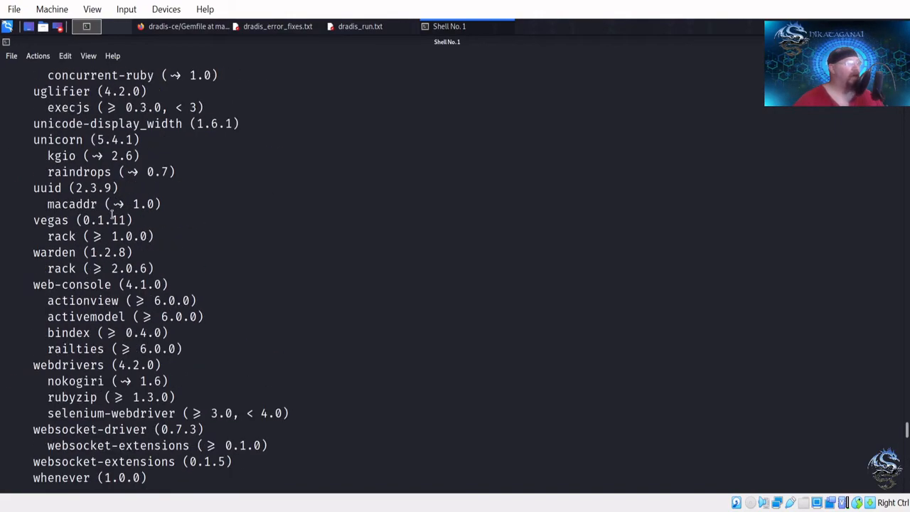
scroll(112, 215, up, 20)
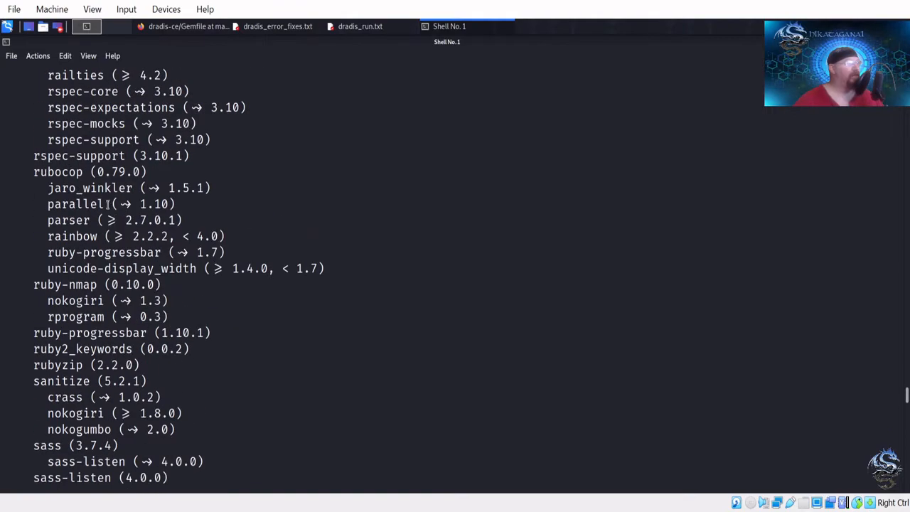
scroll(108, 200, up, 20)
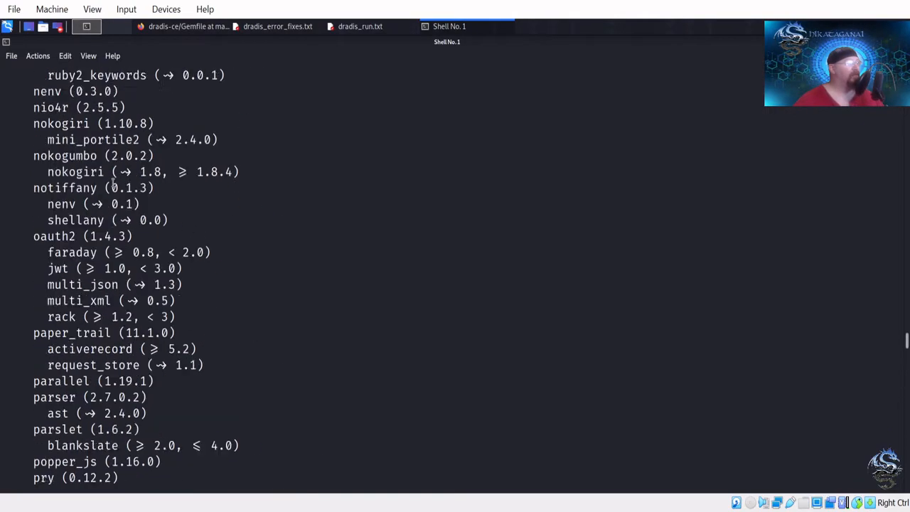
scroll(112, 184, up, 1)
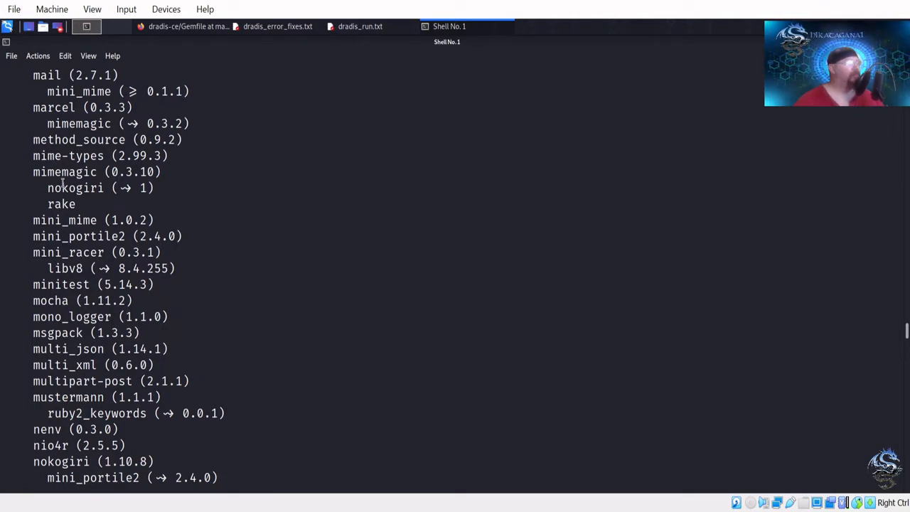
Recheck the mimemagic note in dradis_error_fixes.txt, then return to the shell and highlight the matching top-level entry in the Gemfile.lock output.
click(293, 32)
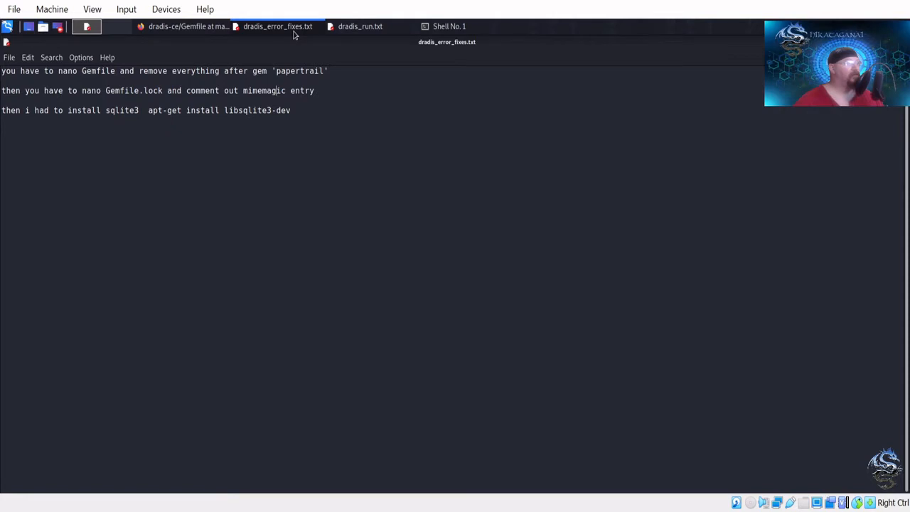
click(294, 32)
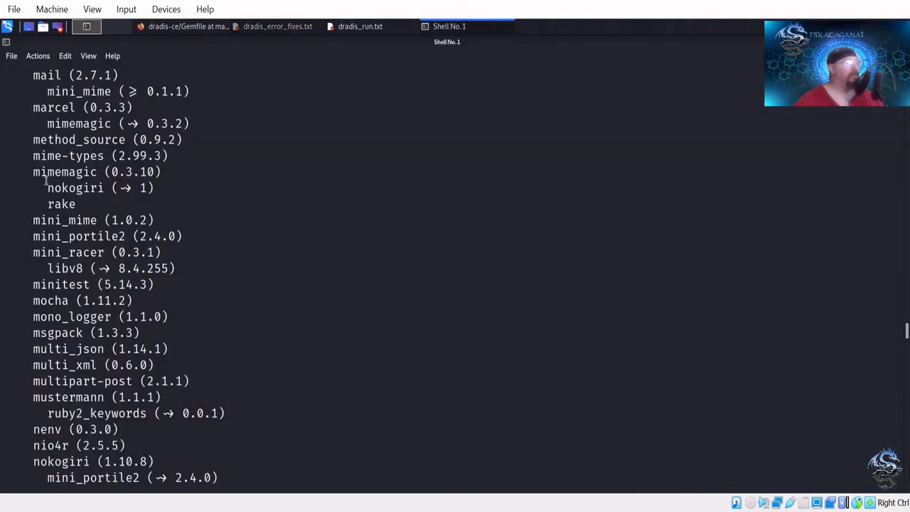
drag(33, 171, 98, 171)
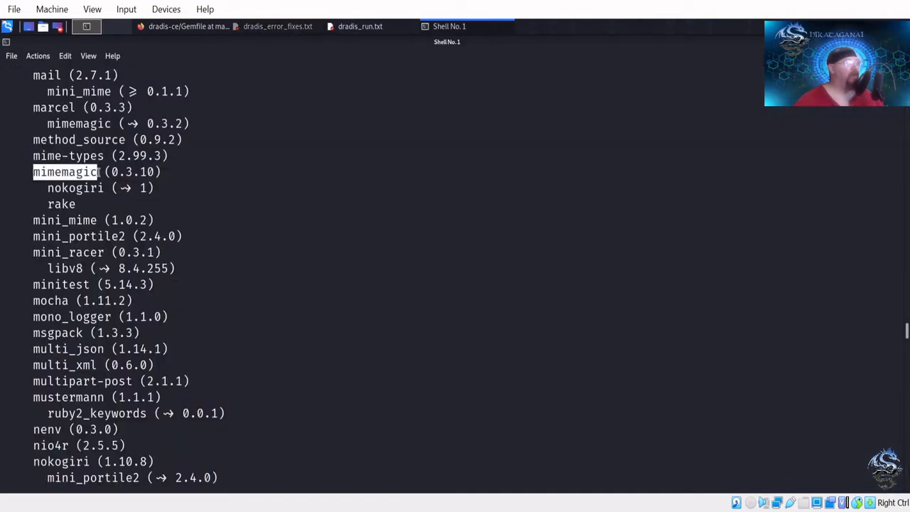
click(118, 165)
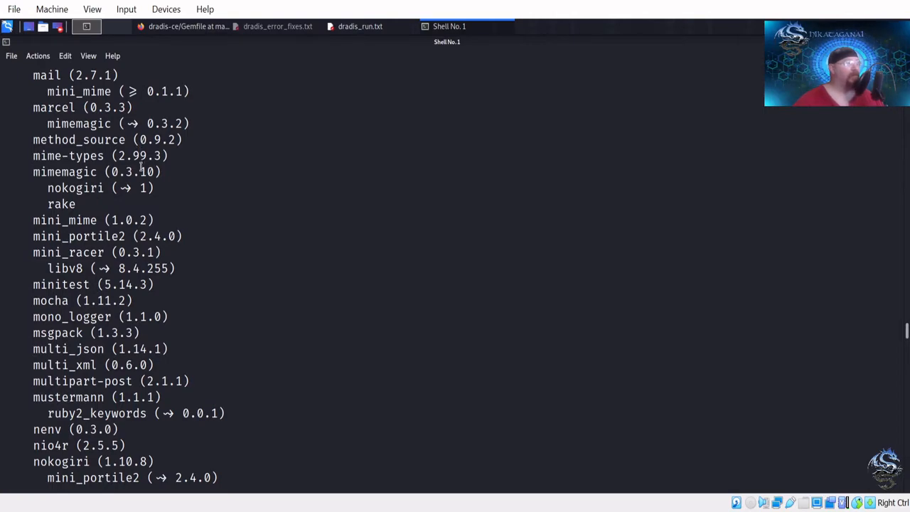
Read back through the printed Gemfile.lock from the mimemagic entry to the start of the listing.
scroll(141, 168, up, 5)
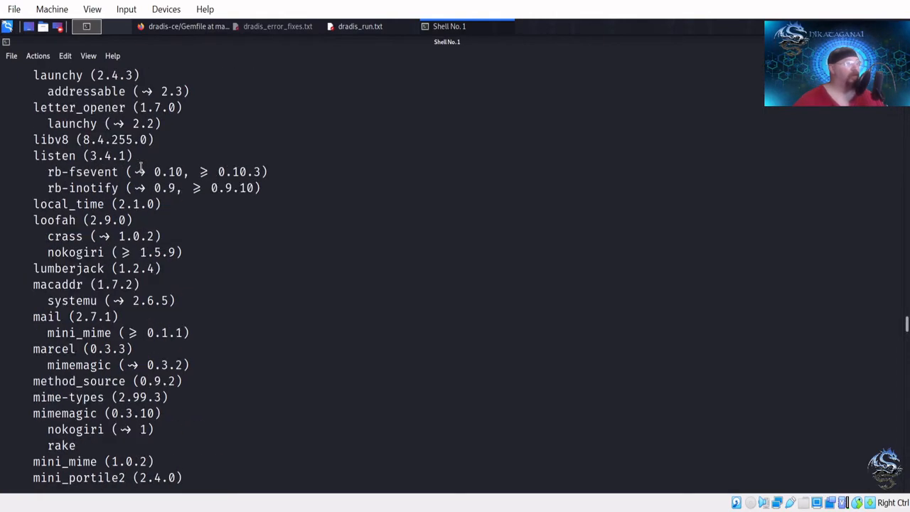
scroll(141, 167, up, 16)
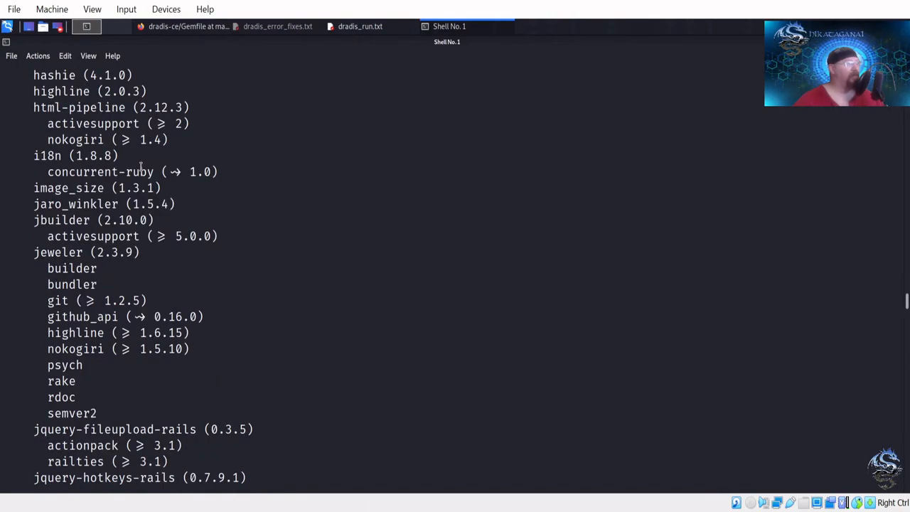
scroll(141, 168, up, 20)
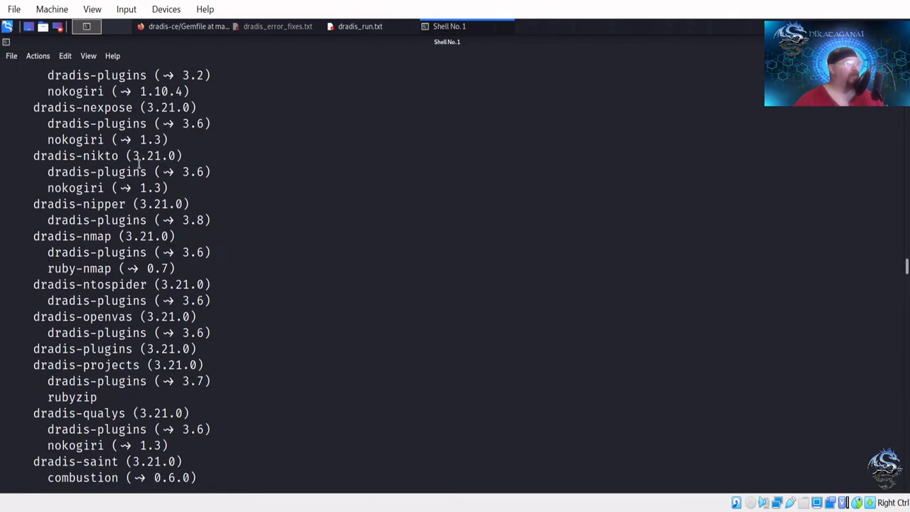
scroll(139, 164, up, 20)
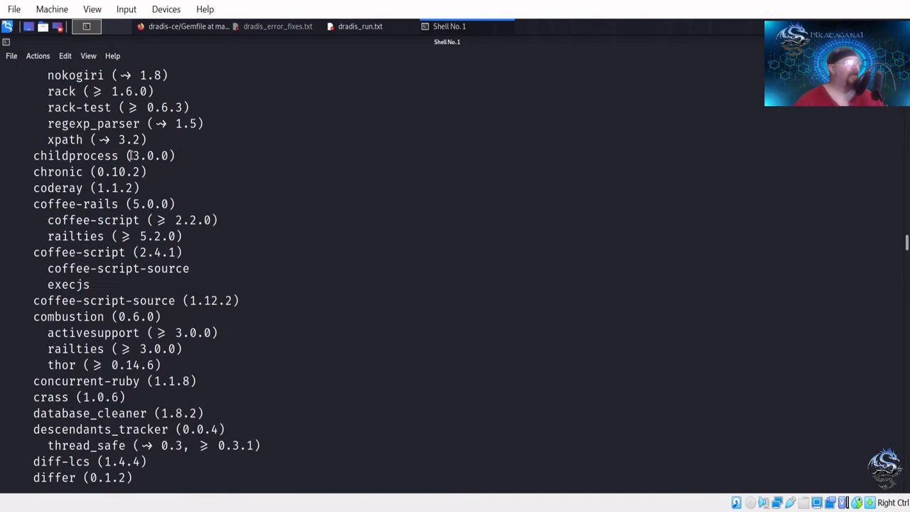
scroll(131, 155, up, 20)
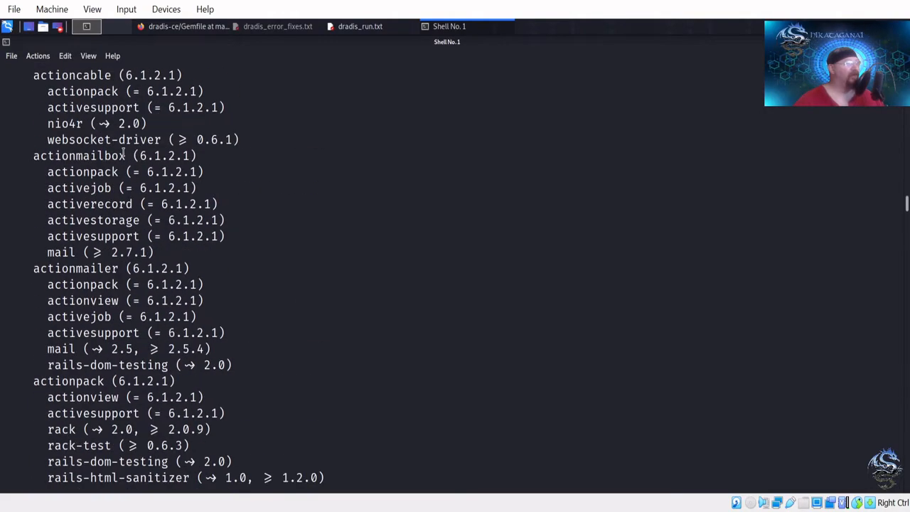
scroll(124, 152, up, 8)
scroll(121, 148, up, 6)
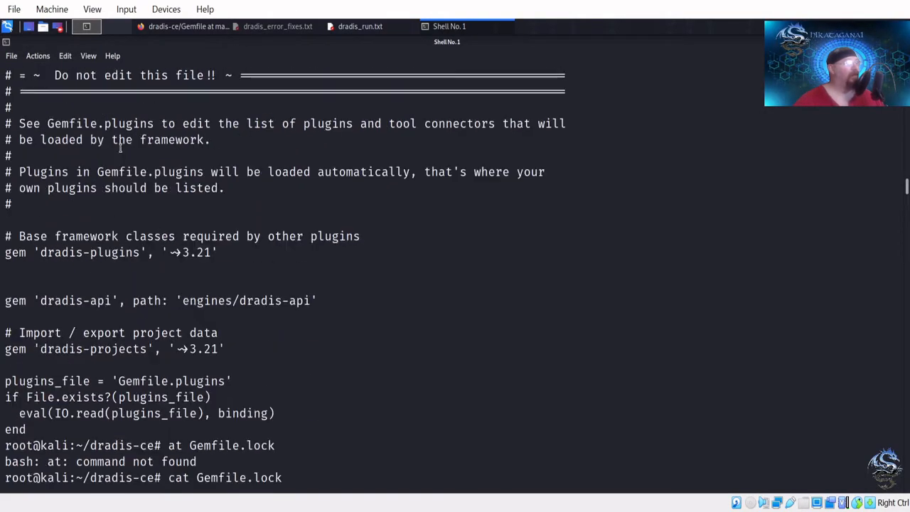
Review the development and test gem groups near the end of the printed Gemfile, then return to the start of the Gemfile.lock output.
scroll(121, 148, up, 1)
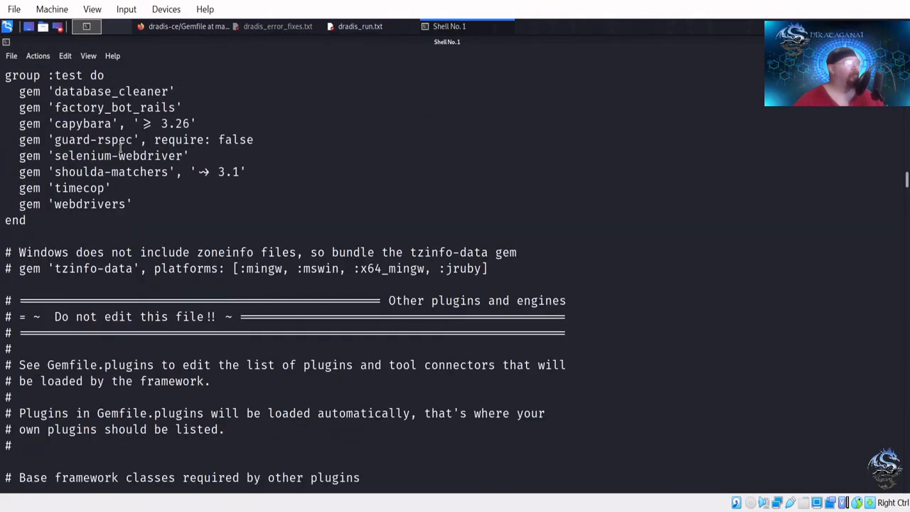
scroll(121, 148, up, 3)
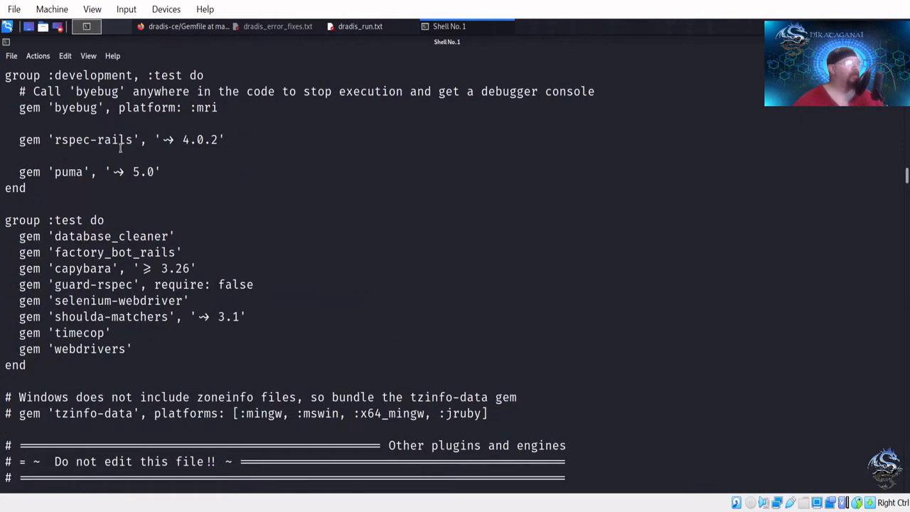
scroll(120, 148, up, 6)
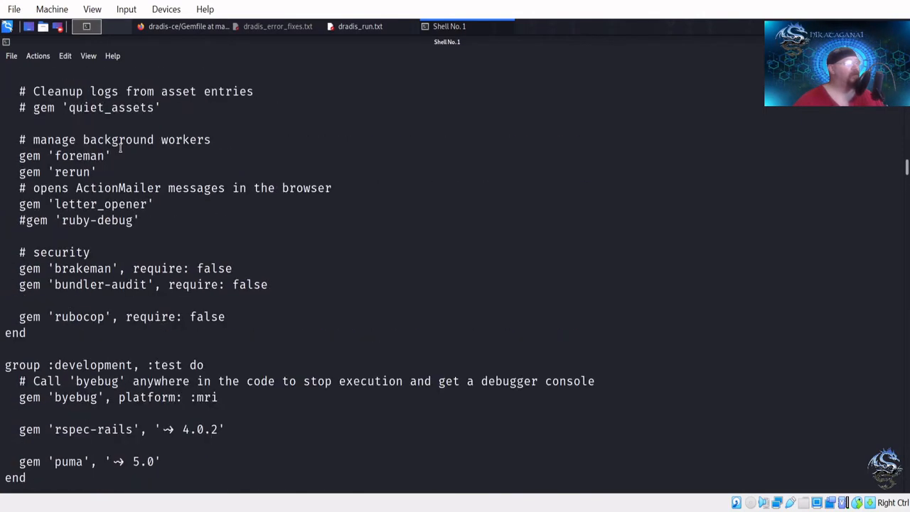
scroll(121, 148, up, 1)
scroll(121, 148, down, 13)
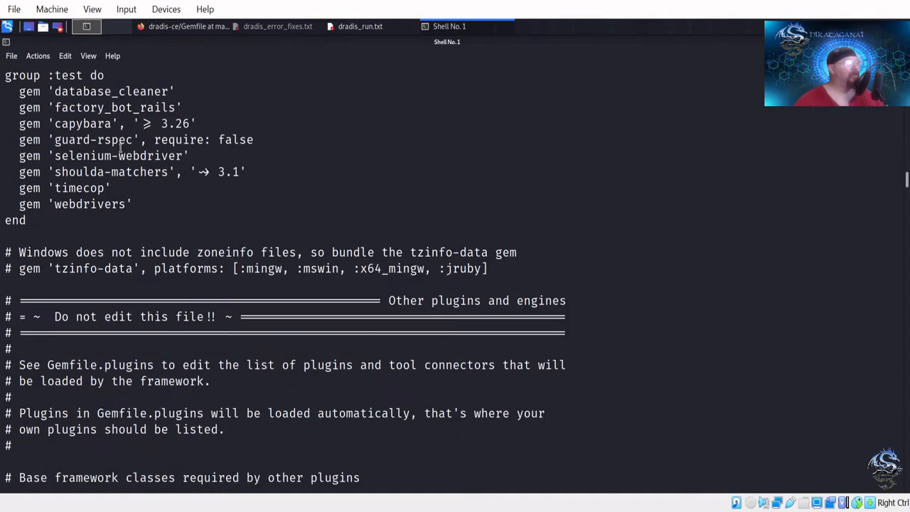
scroll(120, 148, down, 4)
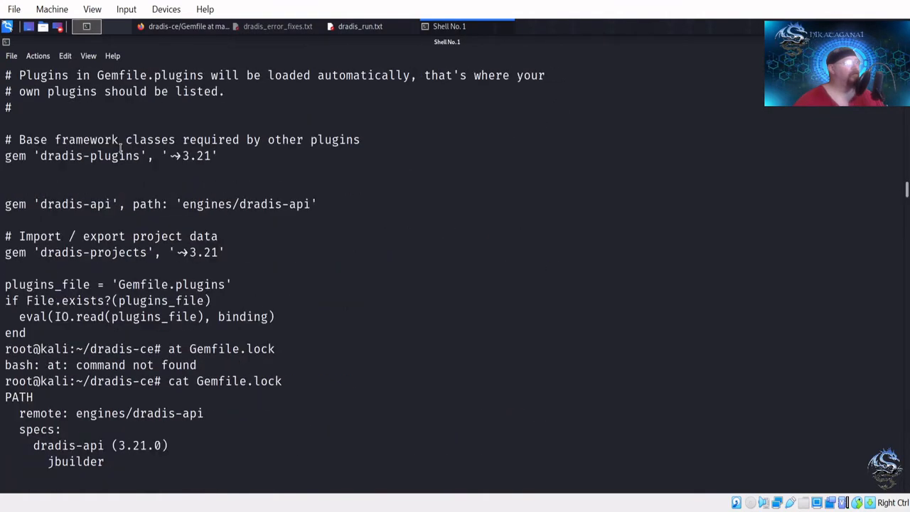
Read the printed Gemfile.lock from its start to the activestorage dependencies and highlight the mimemagic line there.
scroll(121, 147, down, 2)
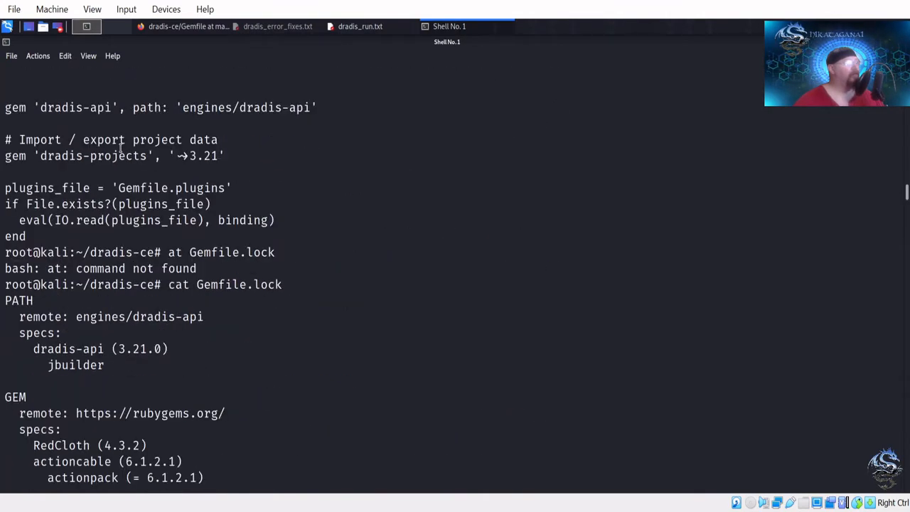
scroll(121, 148, down, 1)
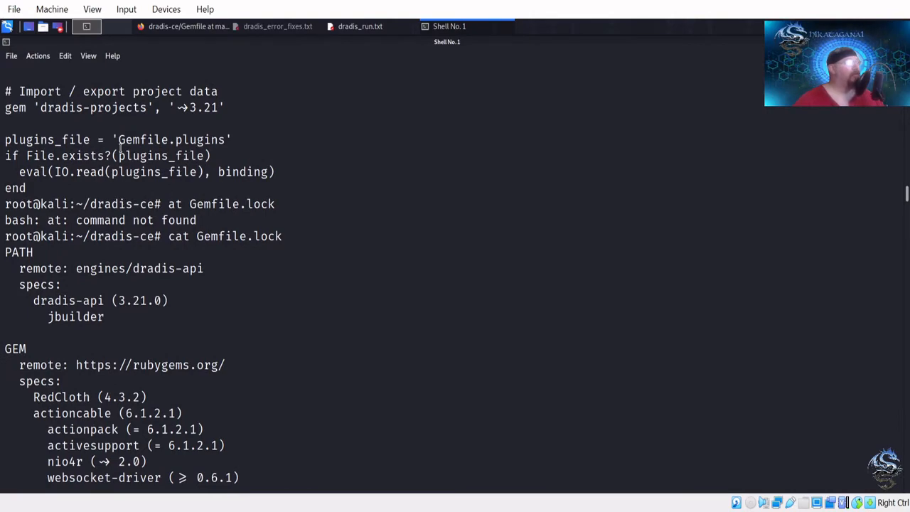
scroll(112, 193, down, 3)
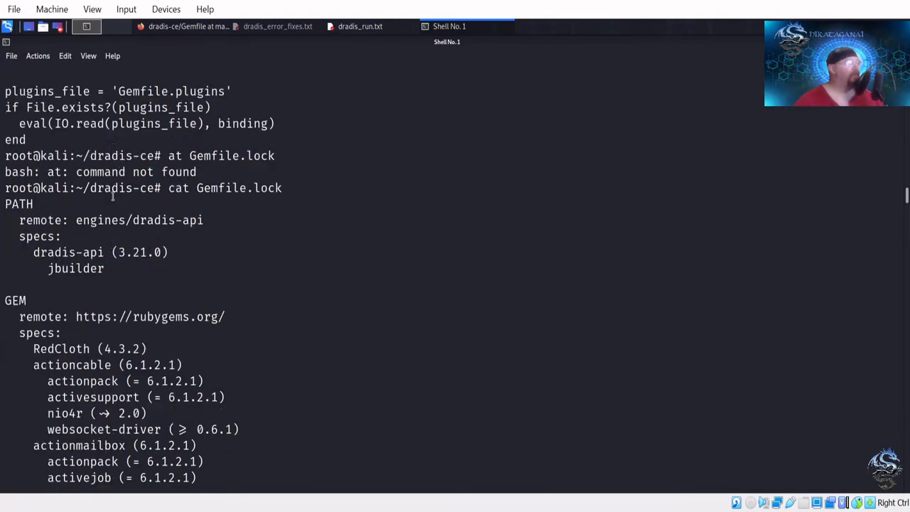
scroll(112, 193, down, 8)
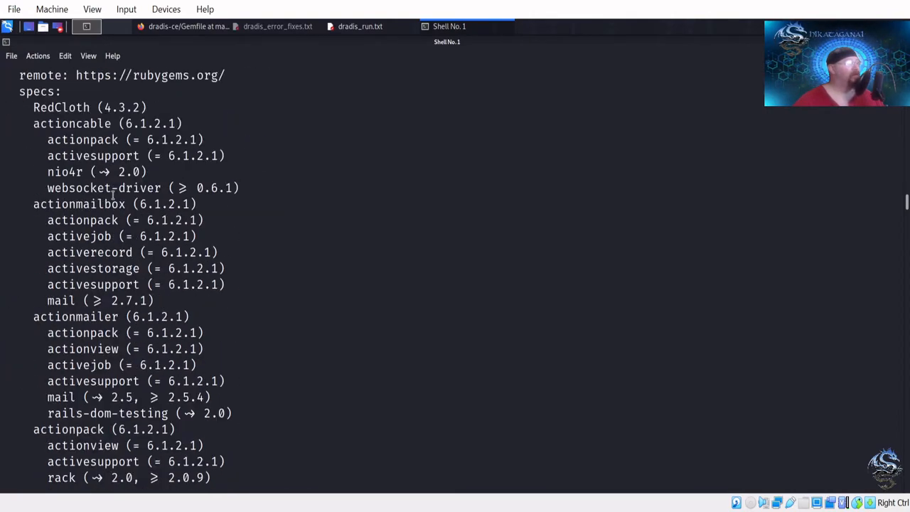
scroll(112, 191, down, 8)
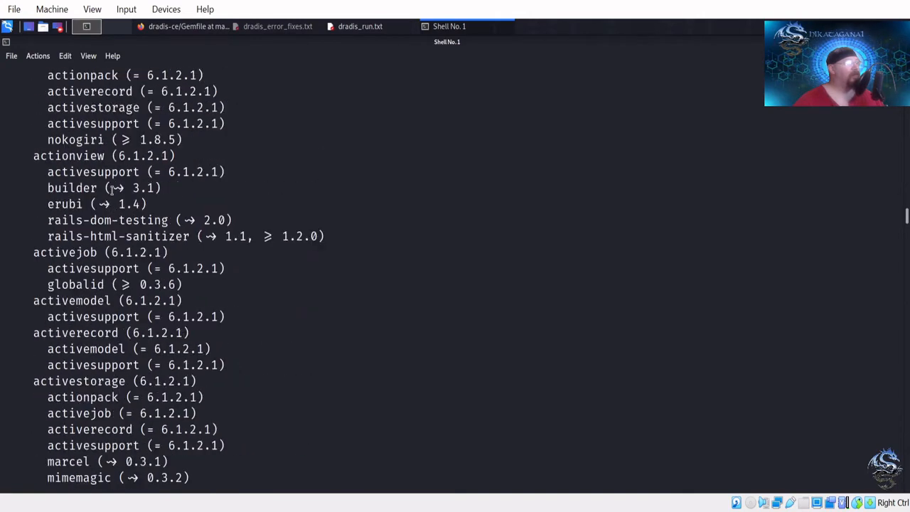
scroll(112, 191, down, 1)
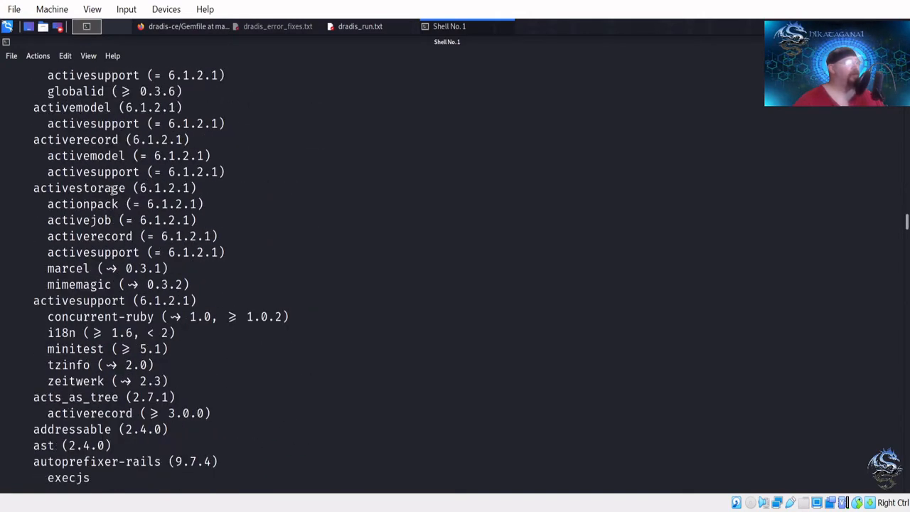
drag(189, 284, 120, 278)
click(121, 278)
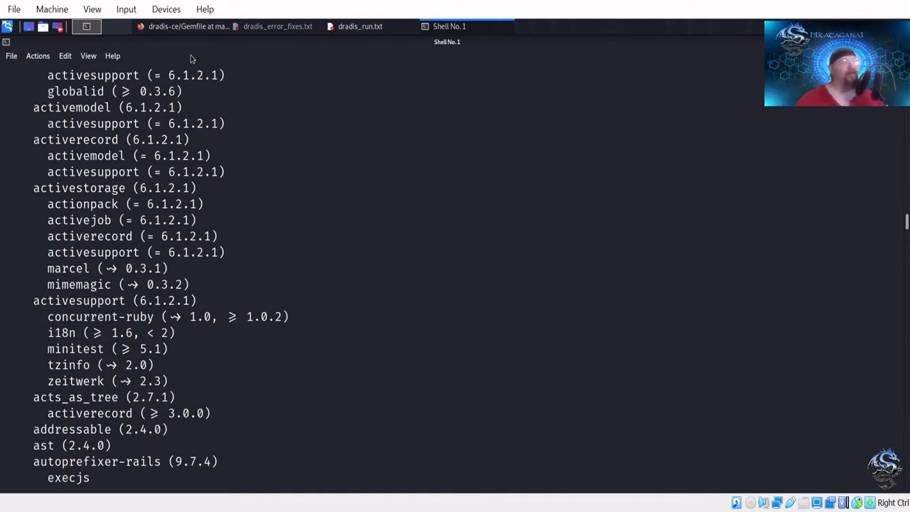
Review the sqlite3 note with the apt-get install libsqlite3-dev command in dradis_error_fixes.txt, then close that file.
click(182, 31)
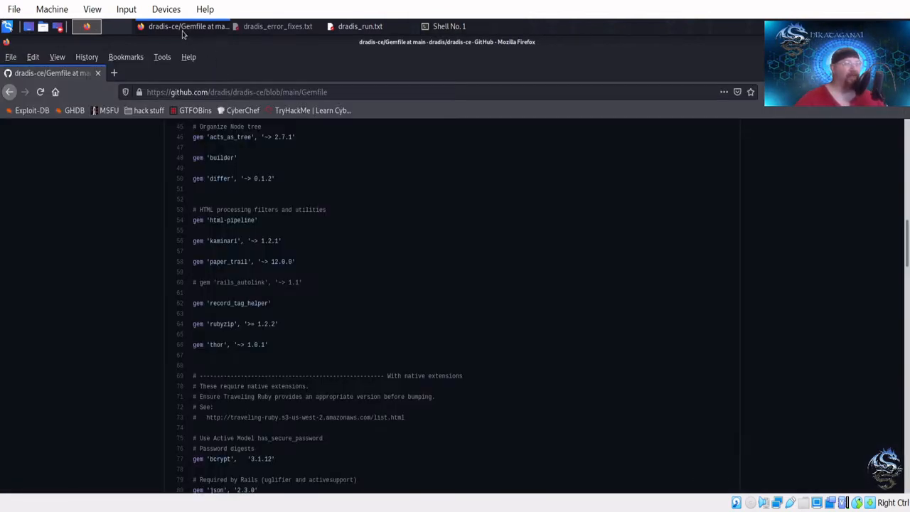
click(259, 27)
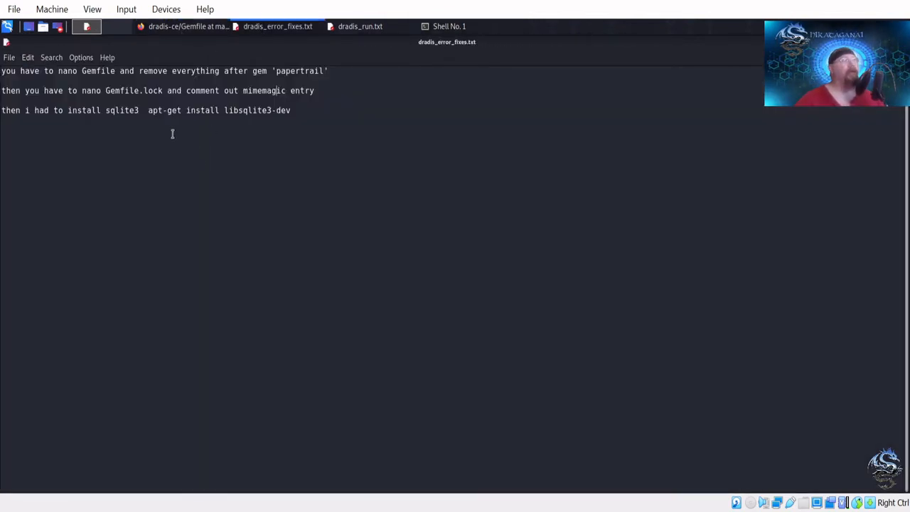
drag(139, 111, 106, 111)
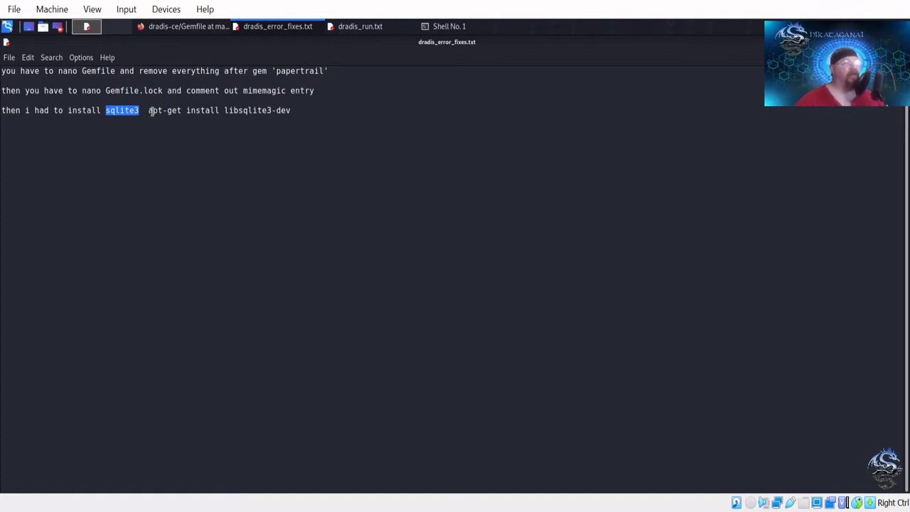
drag(150, 112, 291, 112)
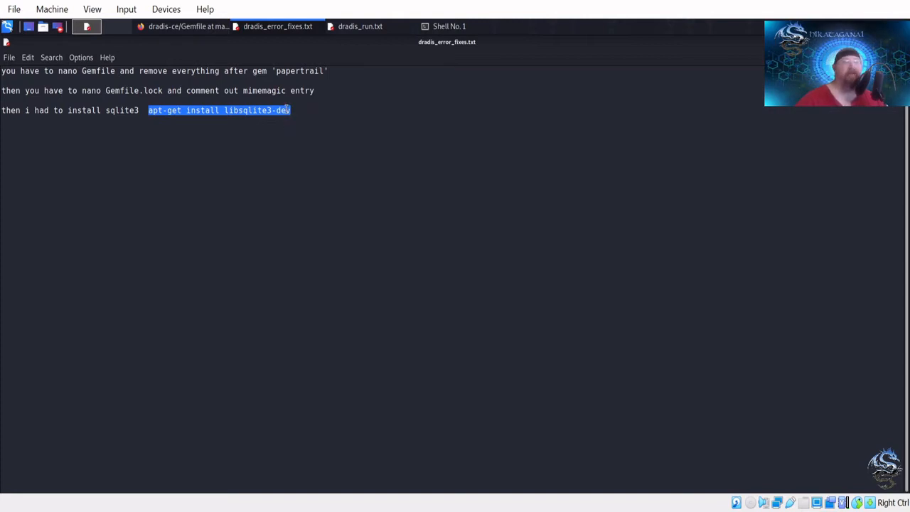
click(287, 109)
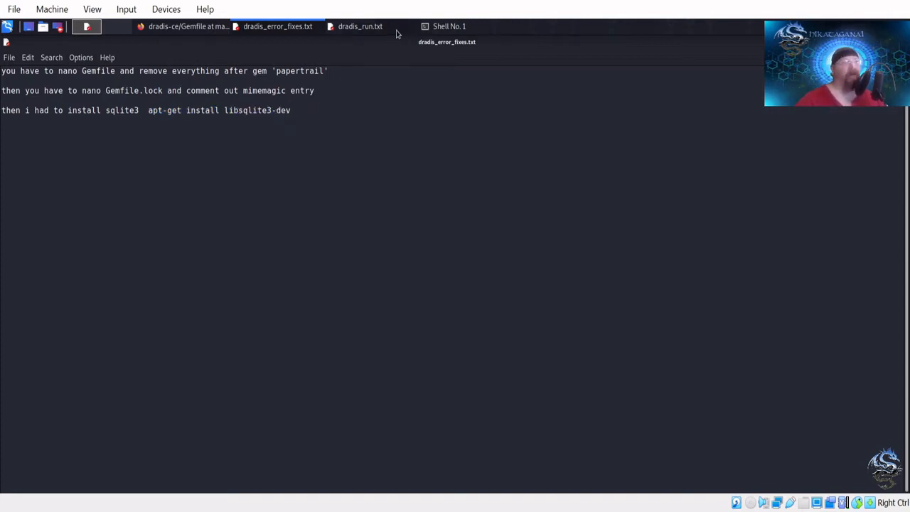
right_click(300, 30)
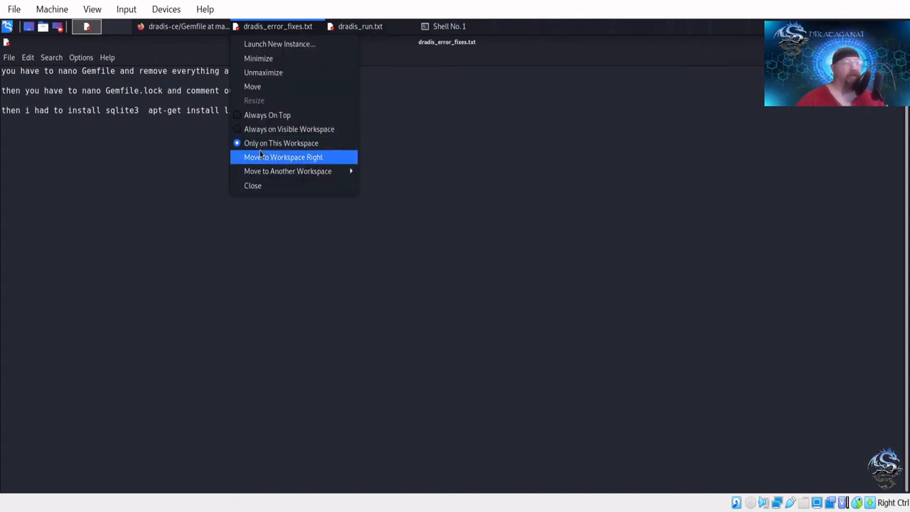
click(260, 188)
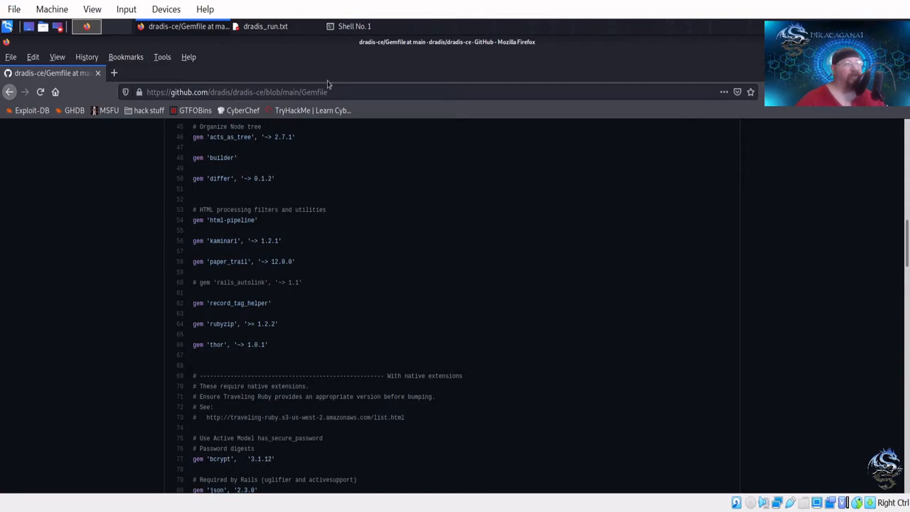
Check the ./bin/rails server command in the dradis-ce README's Git release instructions on GitHub, then return to dradis_run.txt.
click(288, 32)
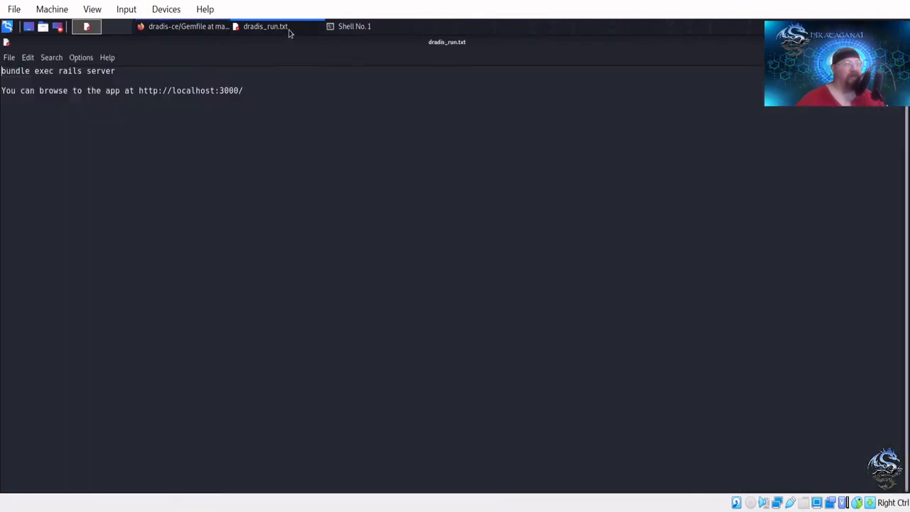
click(205, 30)
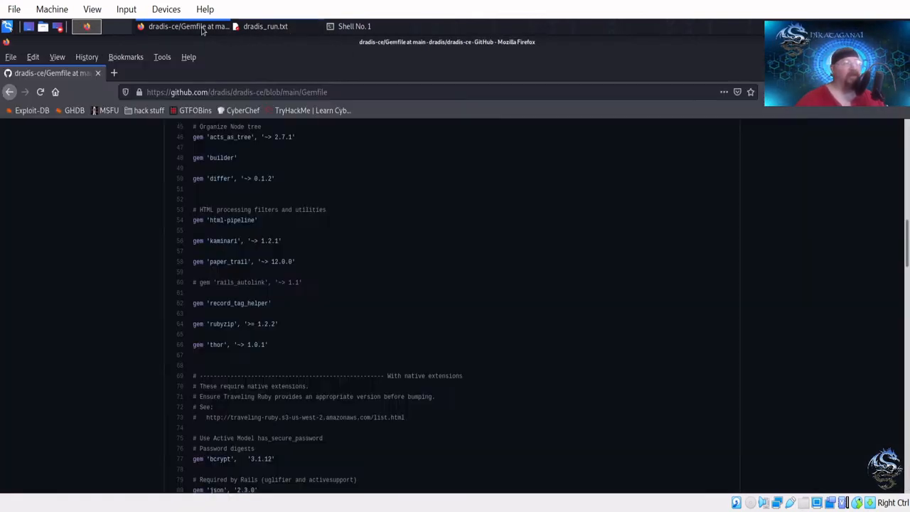
scroll(246, 238, down, 10)
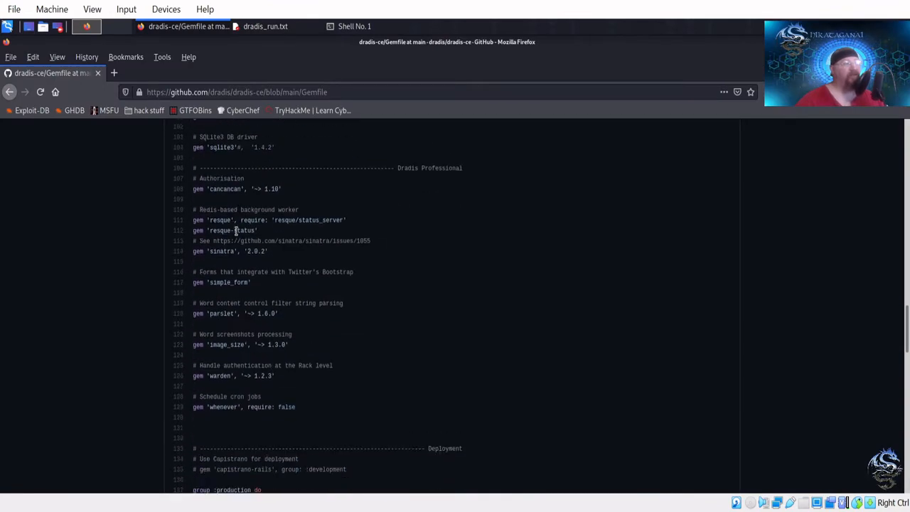
click(10, 92)
click(9, 91)
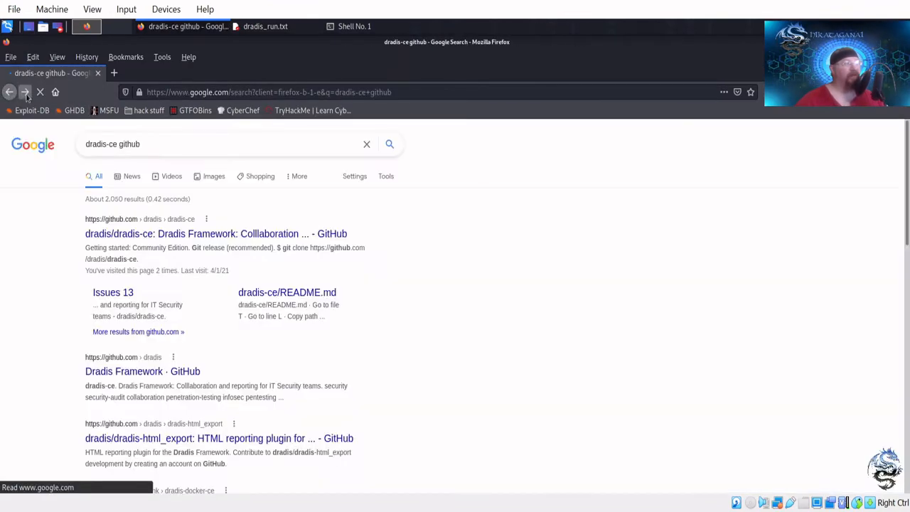
scroll(234, 239, down, 10)
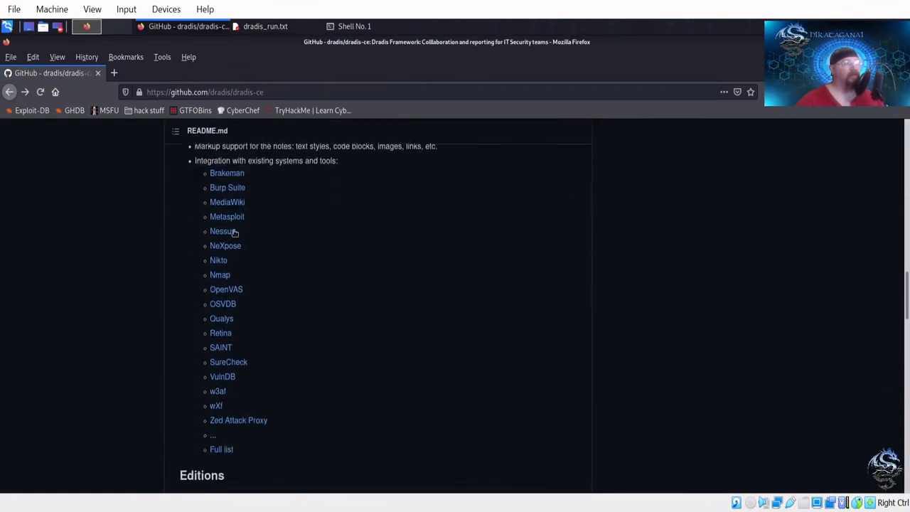
scroll(229, 222, down, 3)
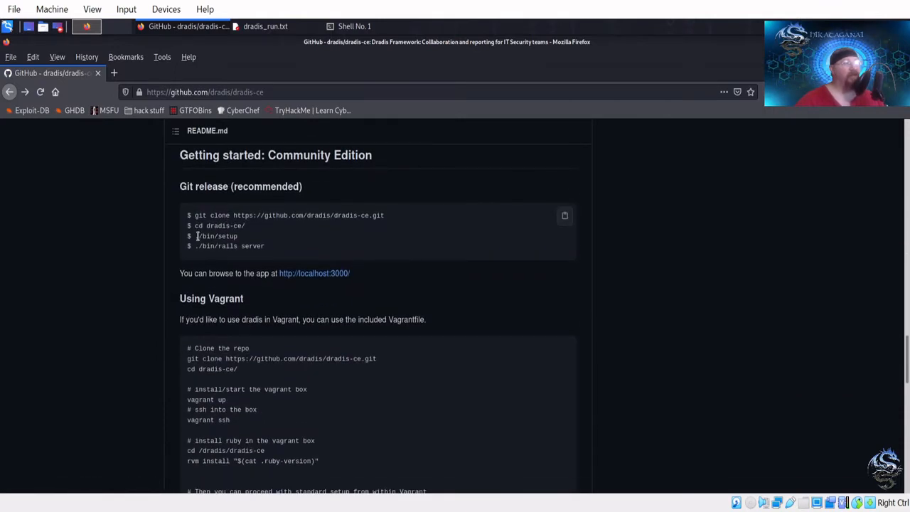
drag(198, 236, 270, 249)
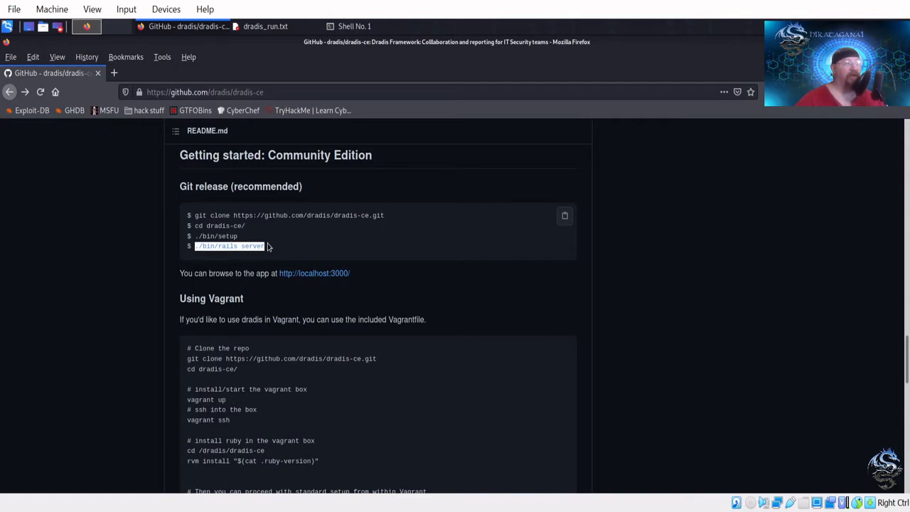
click(271, 253)
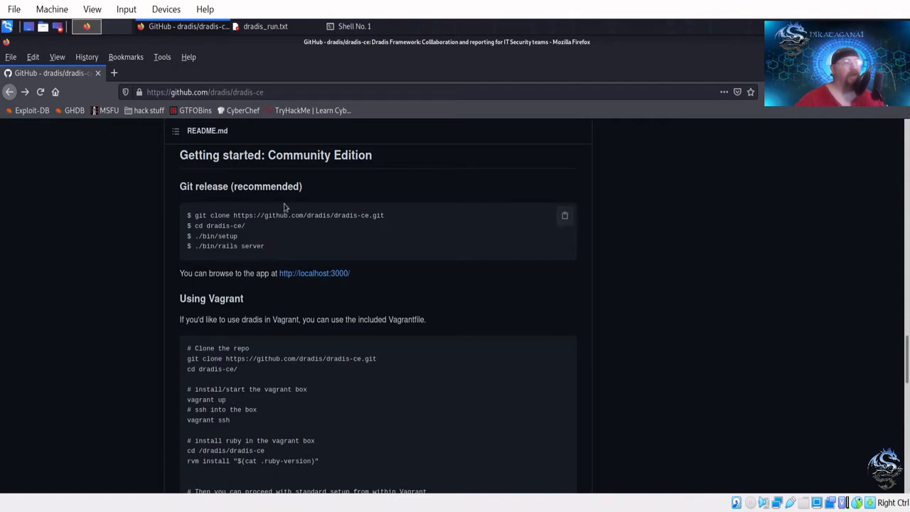
click(282, 30)
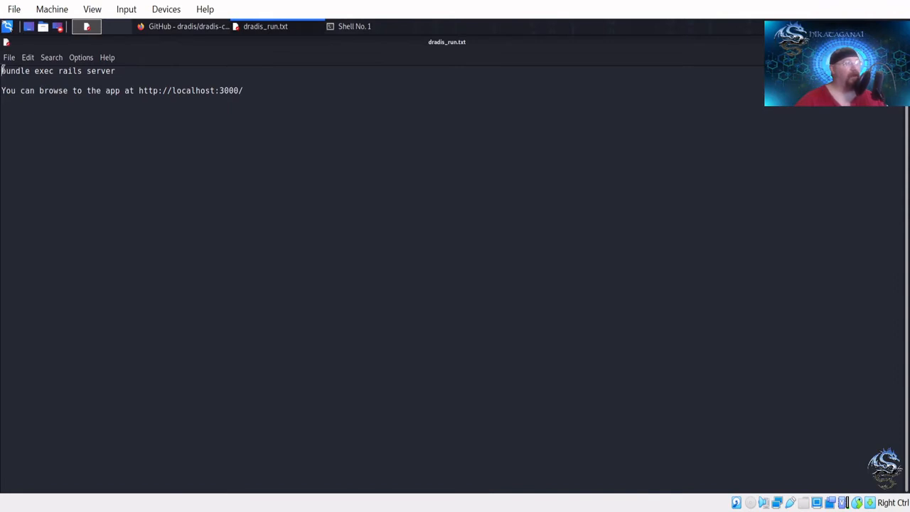
drag(2, 69, 116, 72)
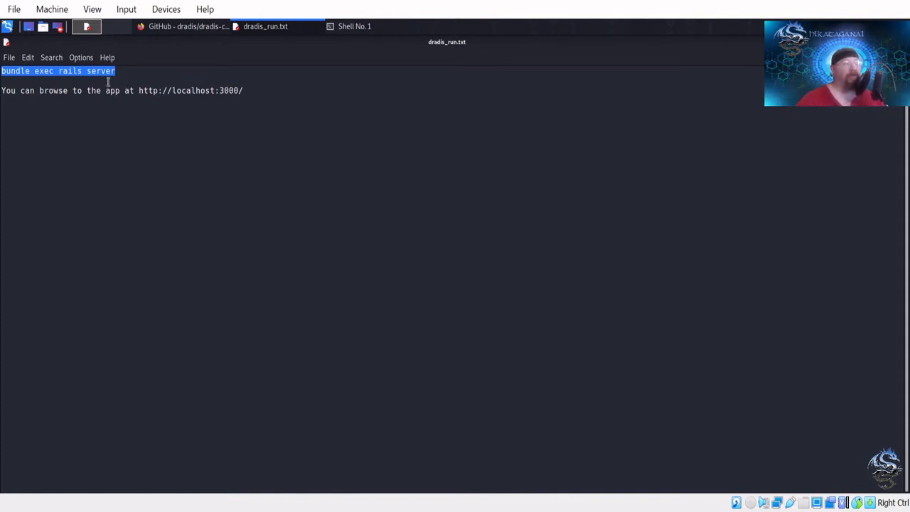
key(ctrl+x)
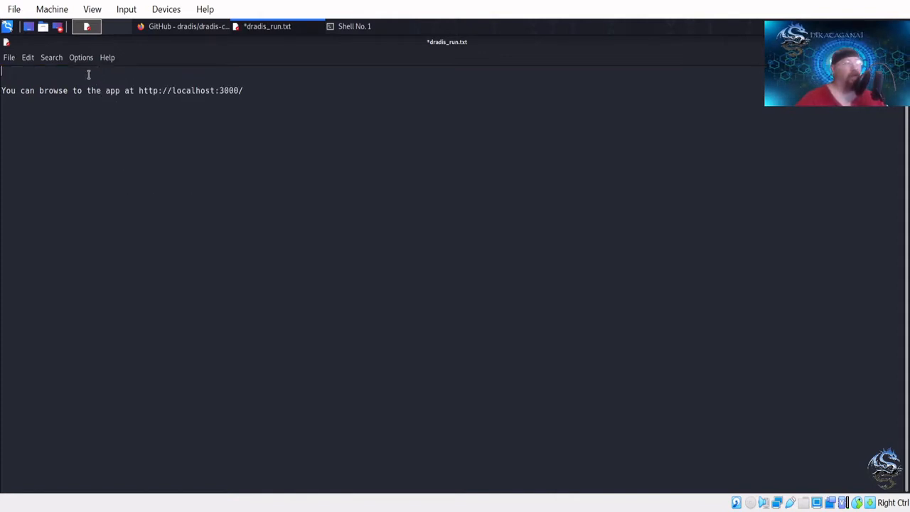
click(27, 58)
click(34, 72)
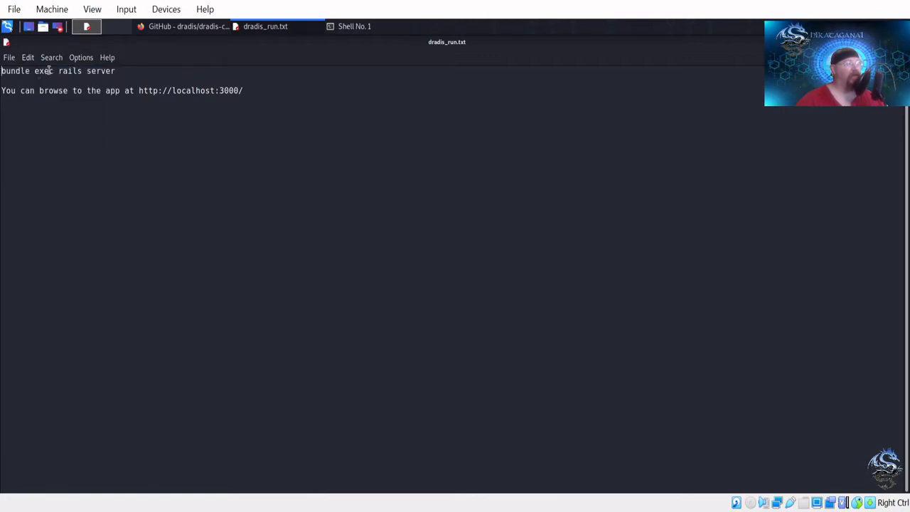
Copy the command "bundle exec rails server" from the first line of dradis_run.txt.
drag(119, 72, 9, 75)
right_click(9, 76)
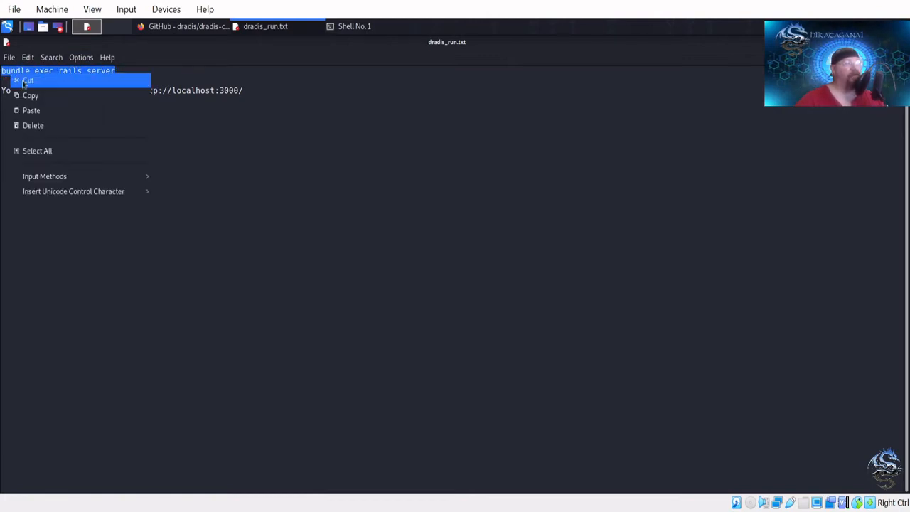
click(30, 93)
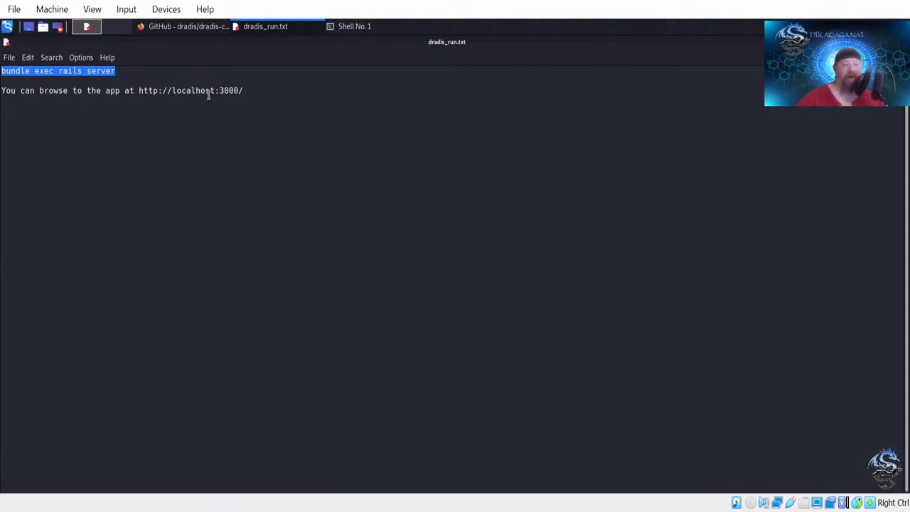
Run the copied command "bundle exec rails server" at the shell prompt in the dradis-ce folder.
click(355, 26)
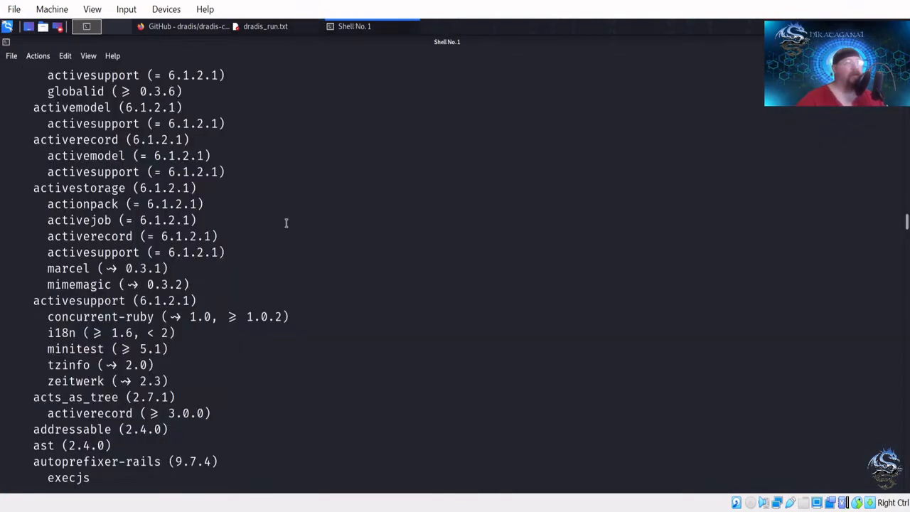
scroll(355, 192, down, 2)
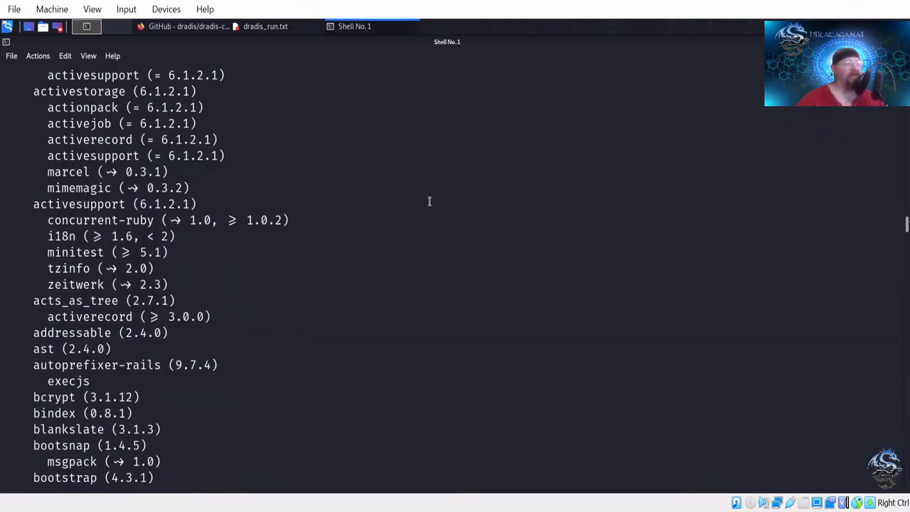
scroll(498, 339, down, 4)
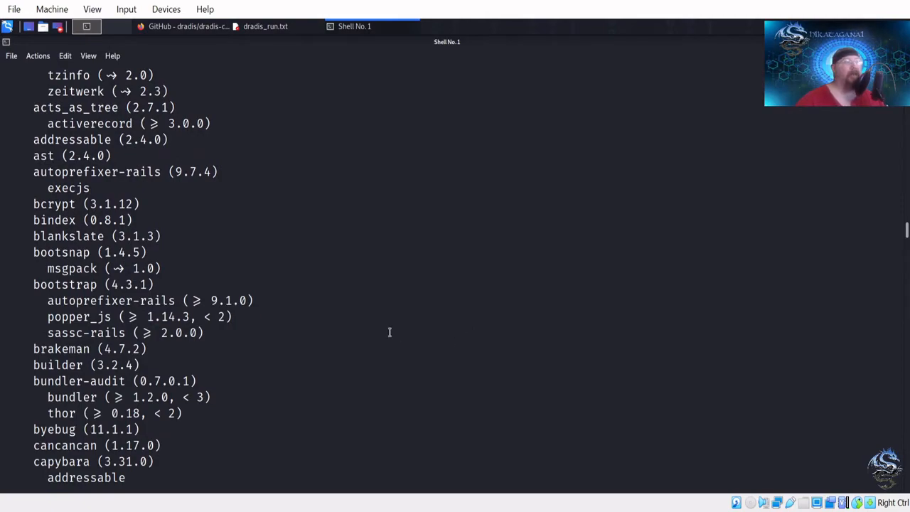
scroll(315, 350, down, 14)
scroll(203, 367, down, 20)
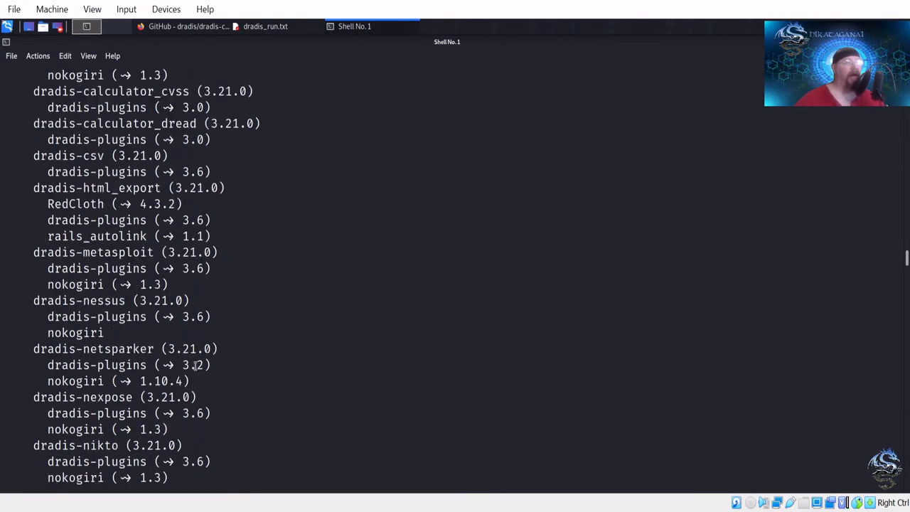
scroll(213, 363, down, 20)
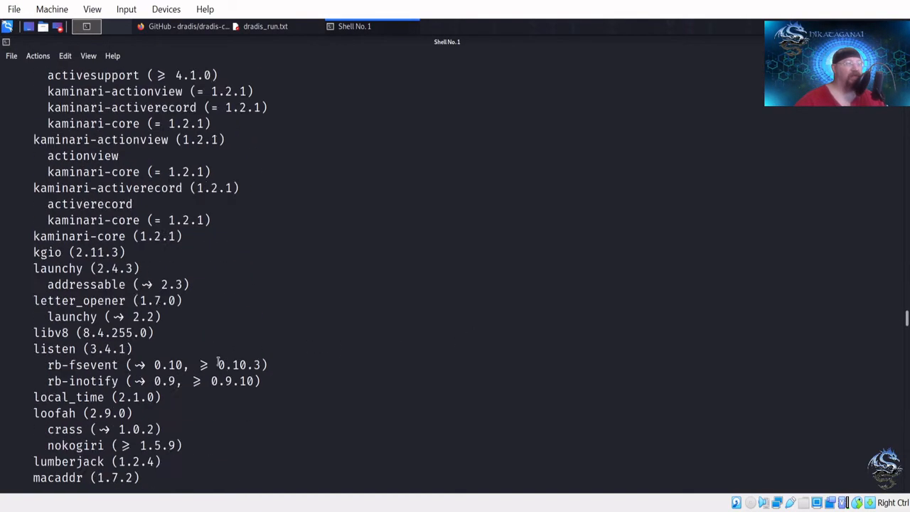
scroll(227, 358, down, 20)
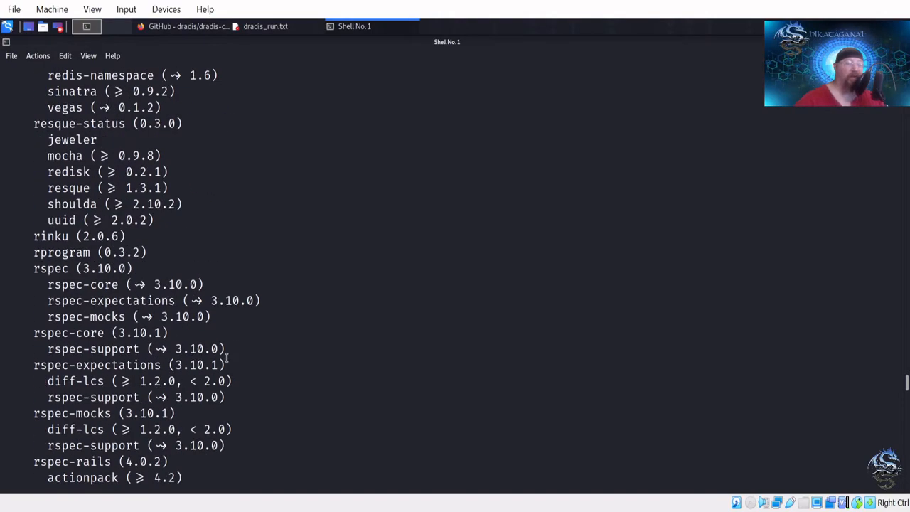
scroll(229, 353, down, 20)
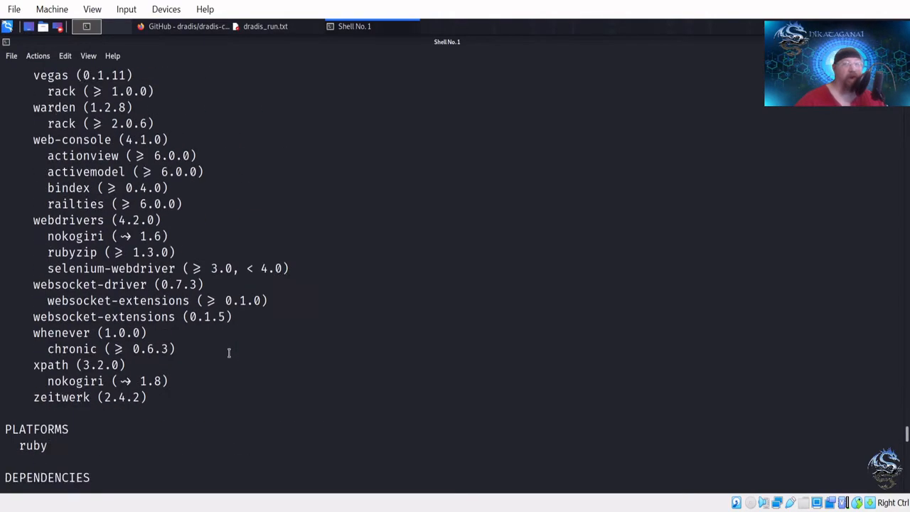
scroll(229, 354, down, 3)
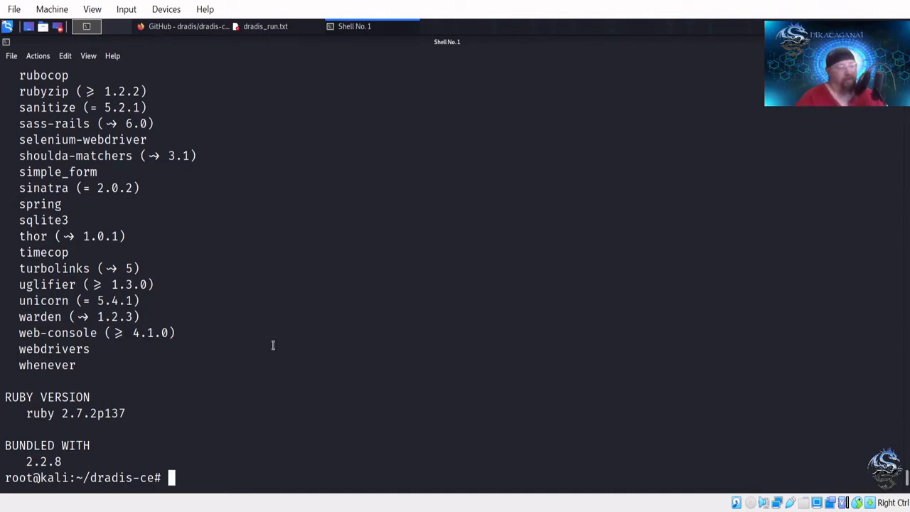
key(ctrl+shift+v)
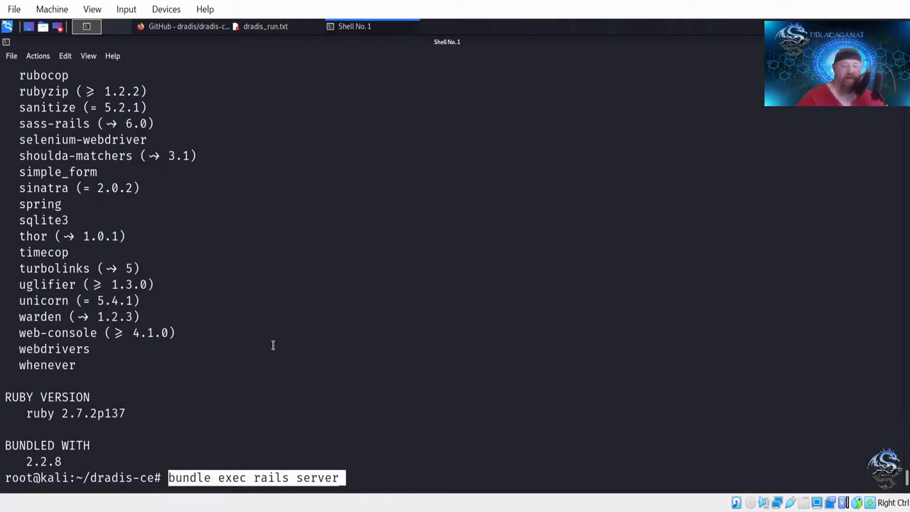
key(Return)
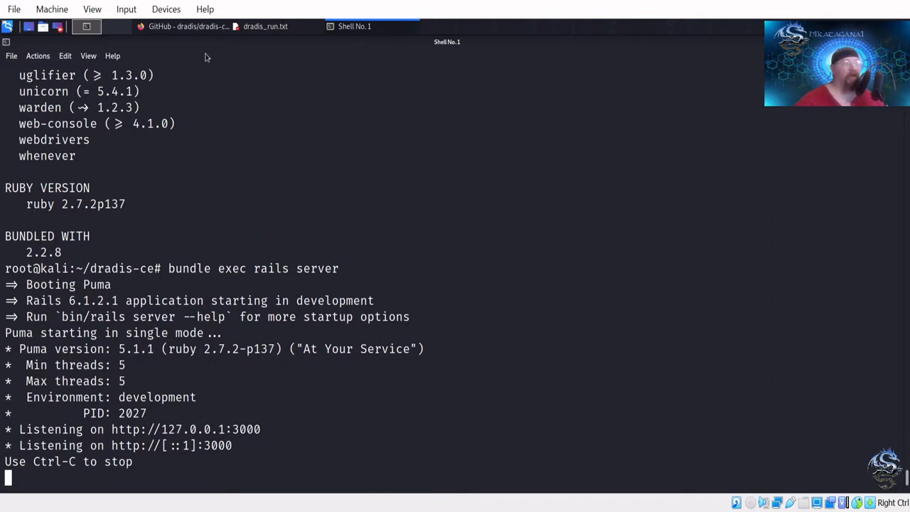
Switch to Firefox and open localhost:3000 in a new browser tab.
click(209, 27)
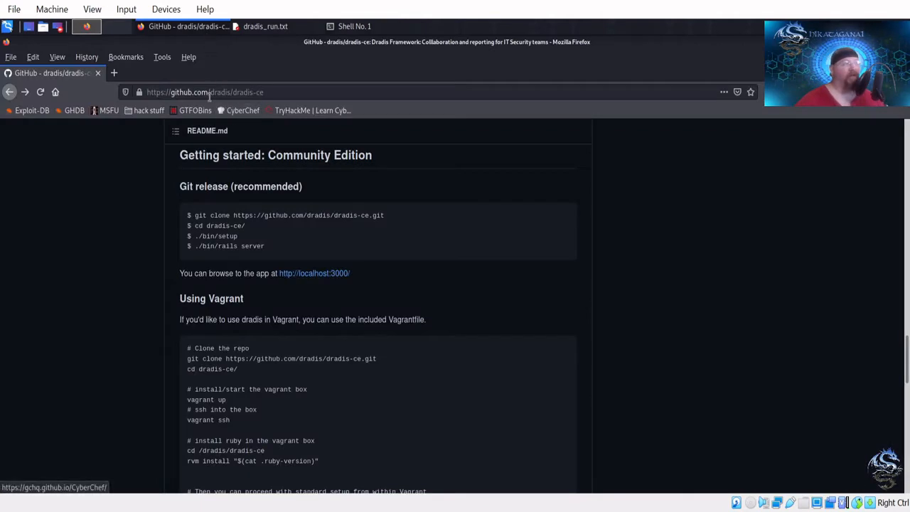
click(113, 73)
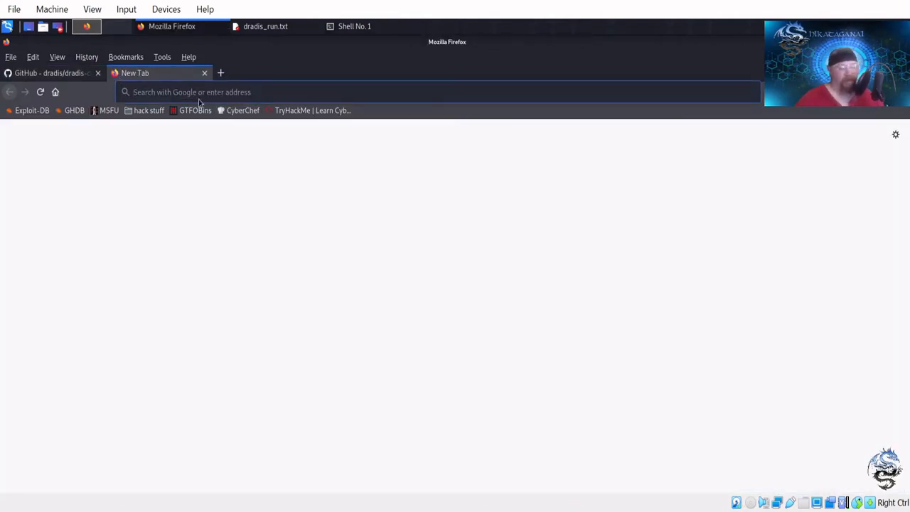
text(localh)
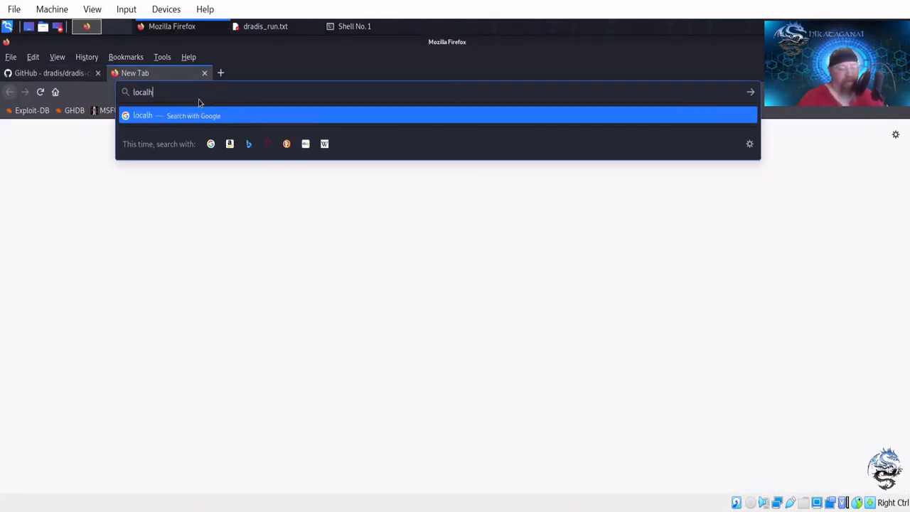
text(ost)
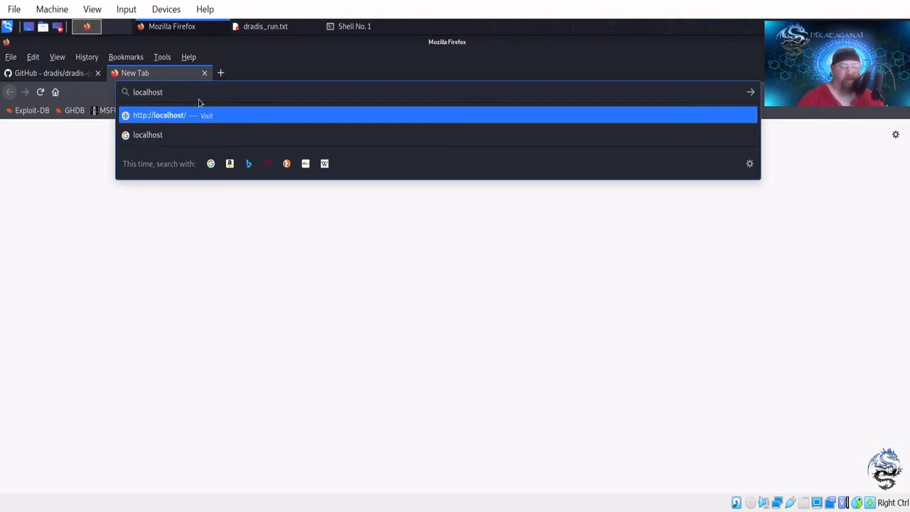
text(:)
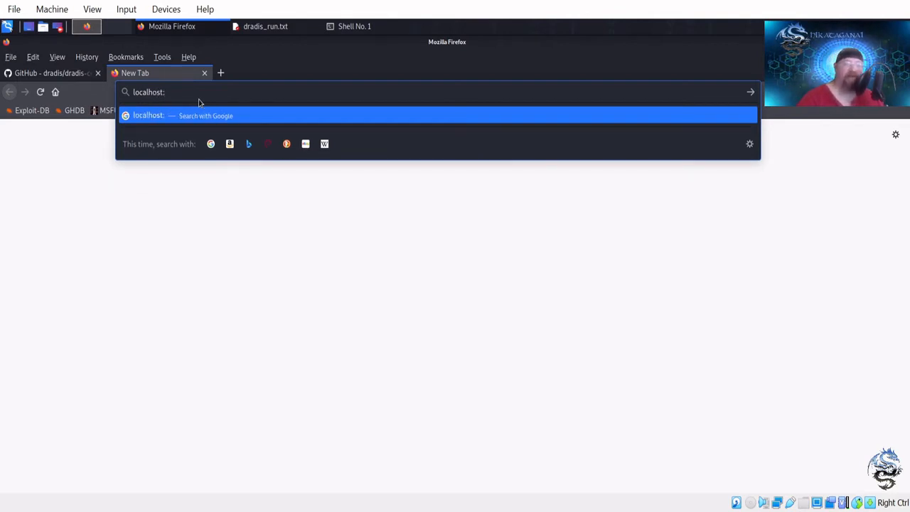
text(3000)
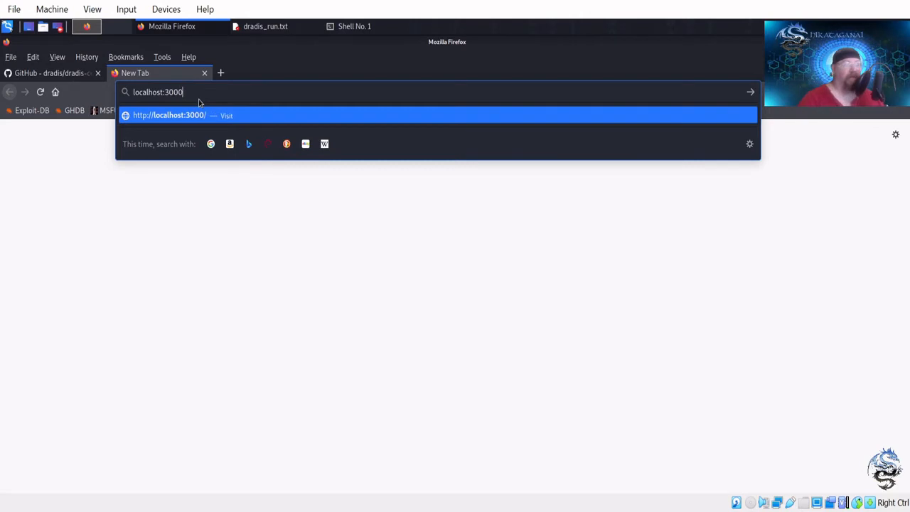
key(Return)
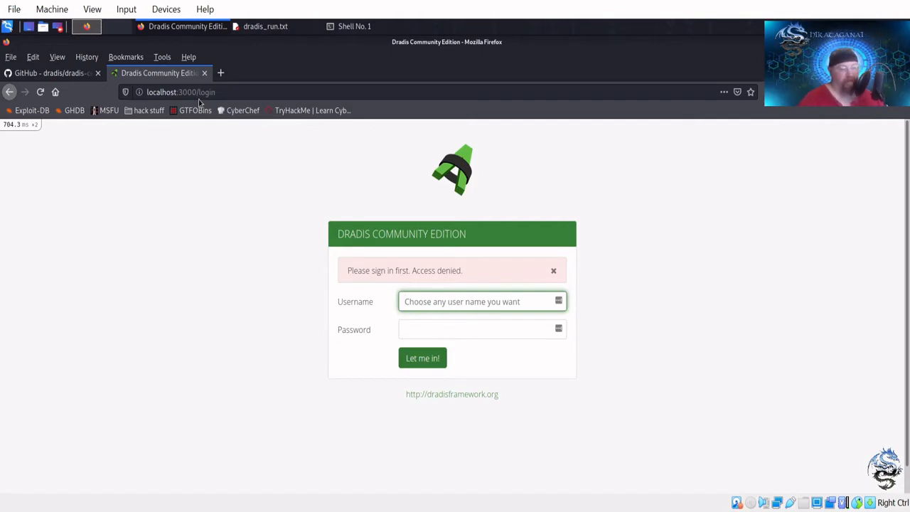
Sign in to Dradis Community Edition with the account username and password.
text(ray)
key(Tab)
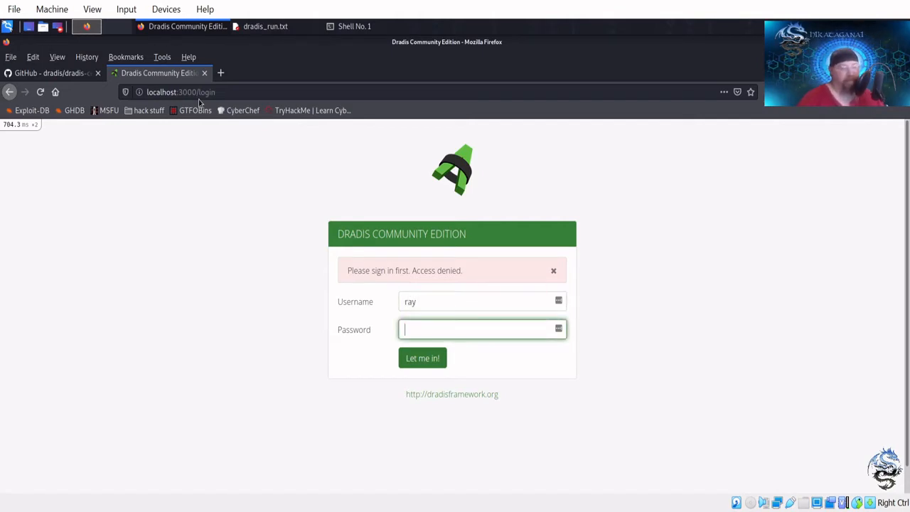
text(*****)
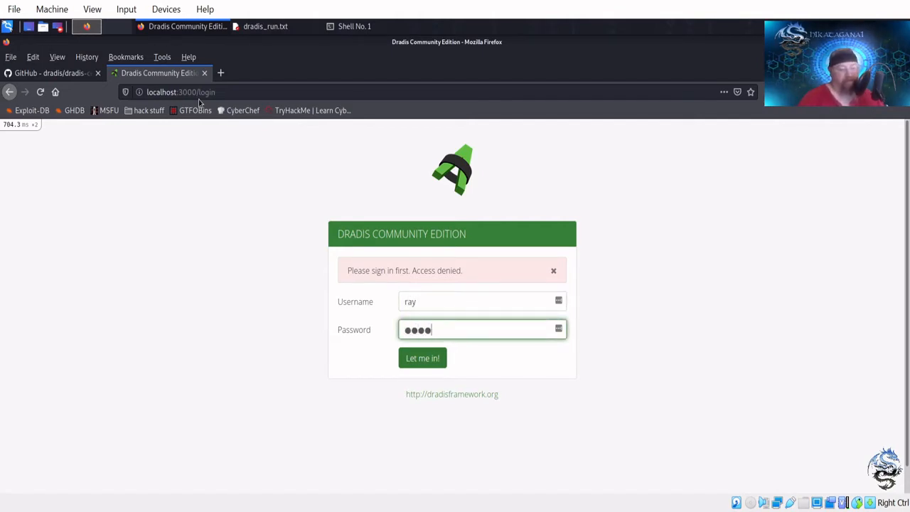
text(****)
key(Return)
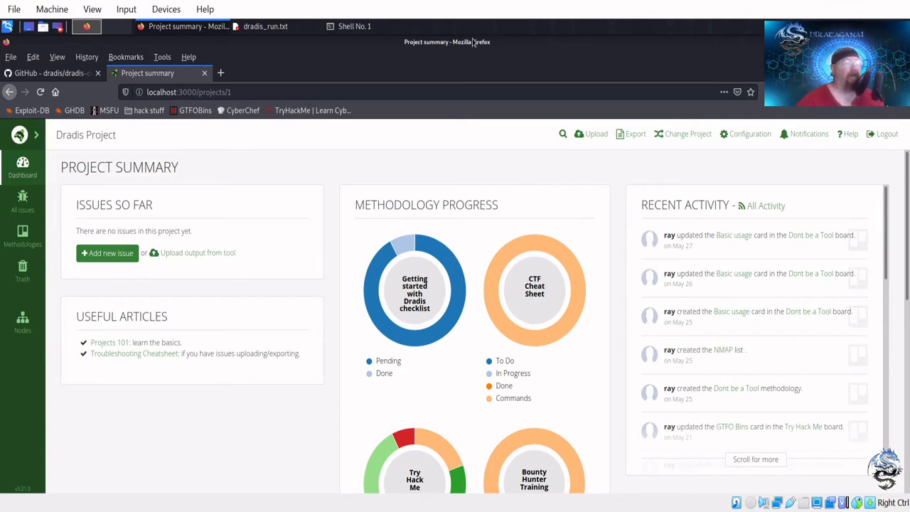
Open the page for uploading tool output, choose Dradis::Plugins::Burp::Html as the tool, and review the available plugins.
click(188, 255)
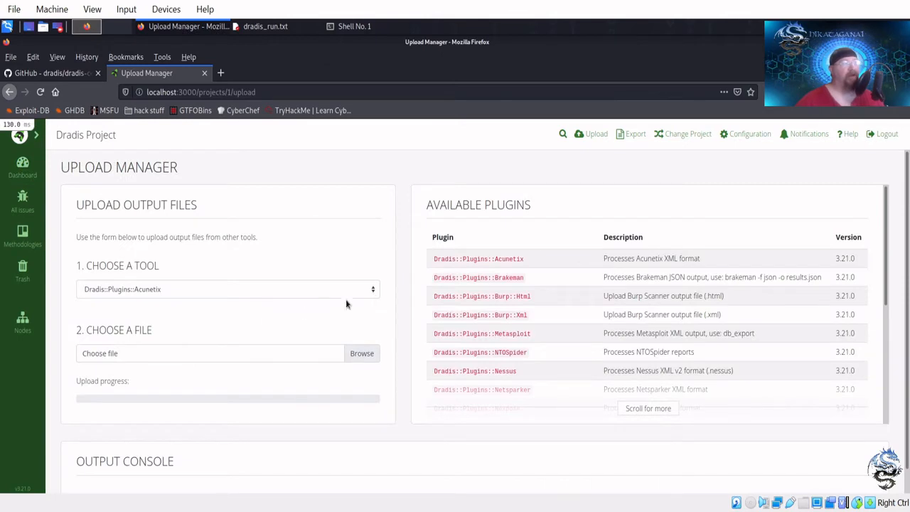
click(372, 291)
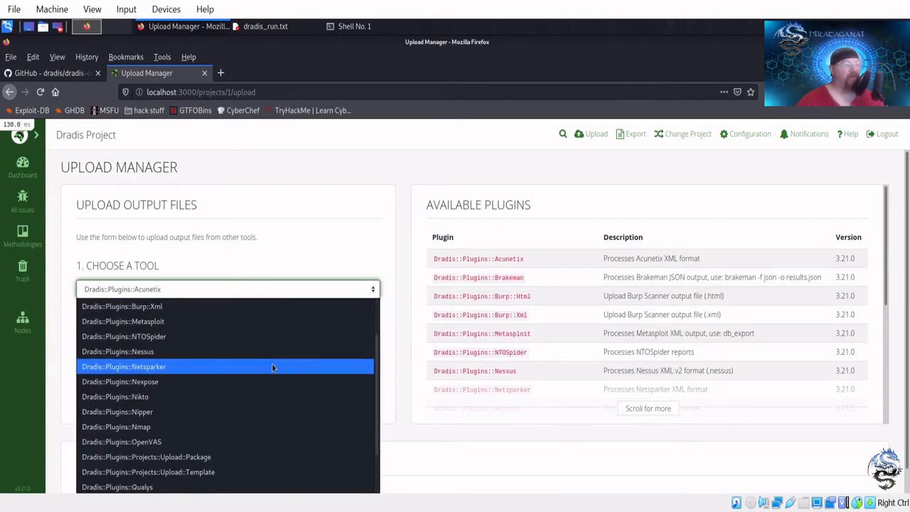
scroll(273, 367, down, 3)
scroll(269, 366, up, 3)
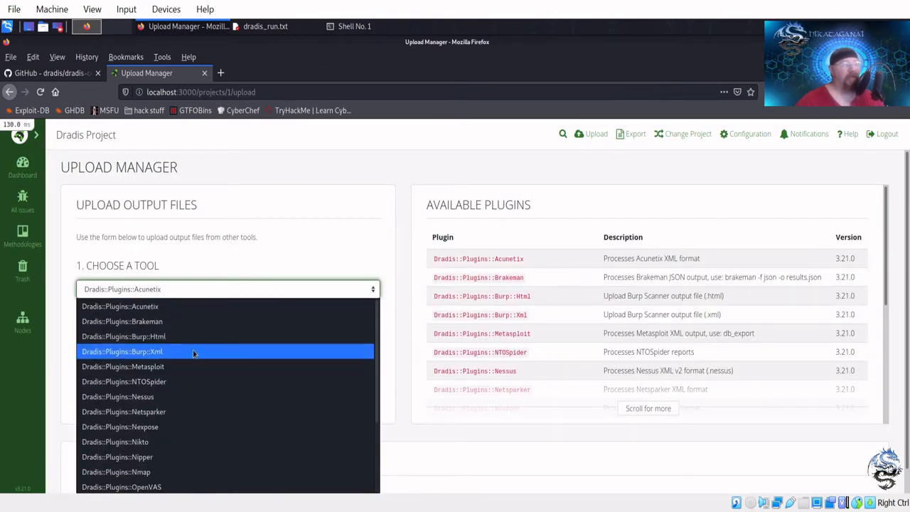
click(150, 336)
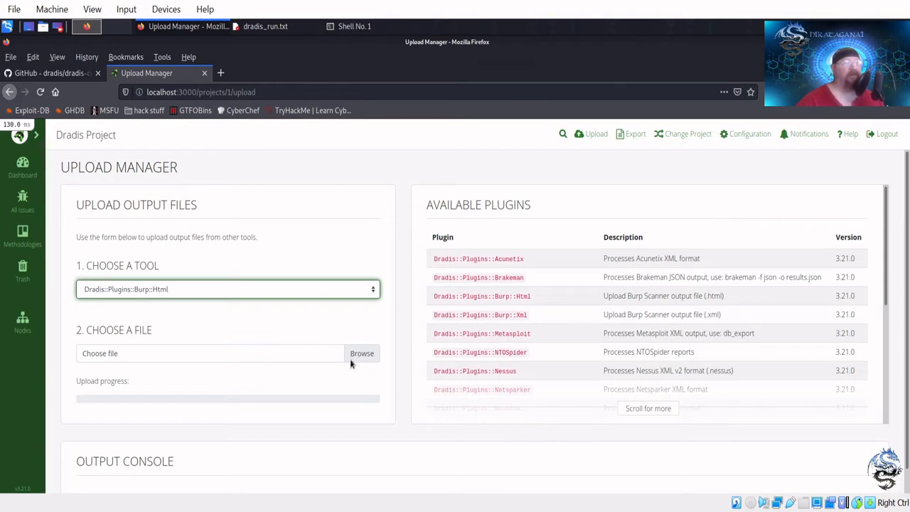
scroll(426, 346, down, 1)
scroll(426, 345, down, 4)
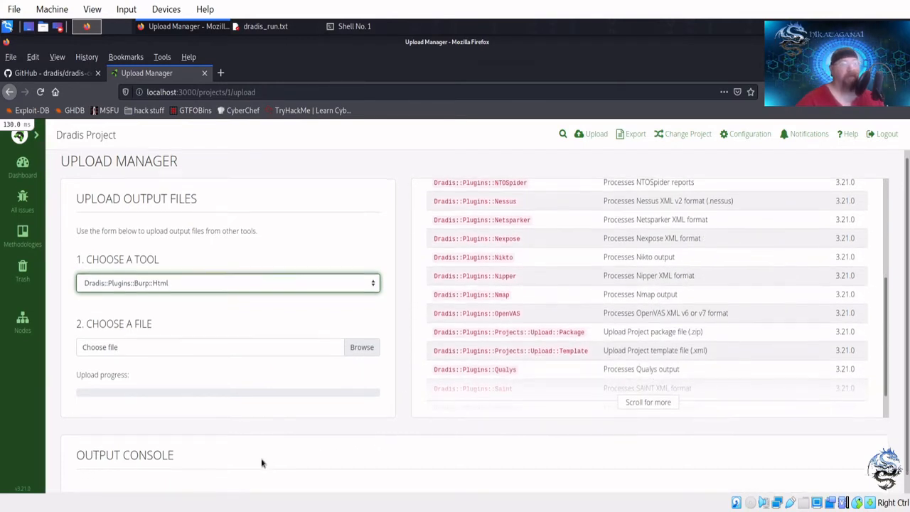
scroll(271, 462, down, 1)
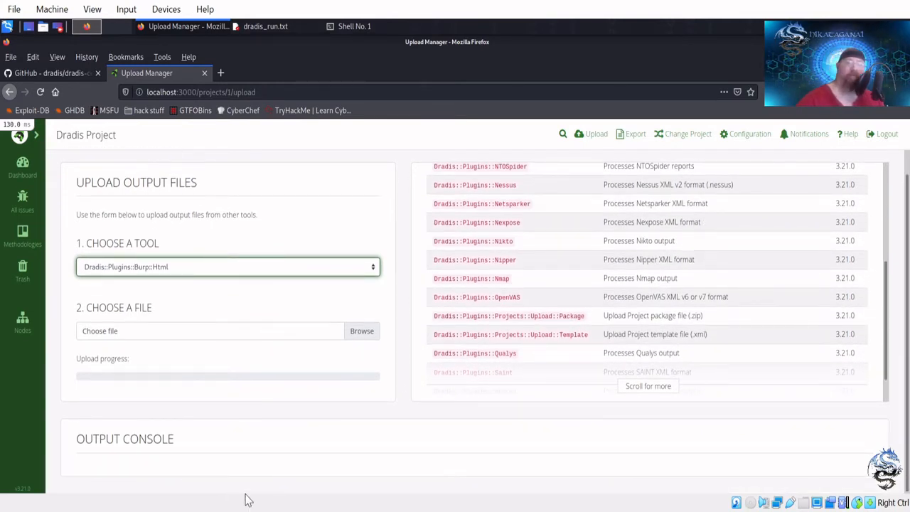
Start a new issue in the project's issue list using the Basic Fields template.
click(22, 205)
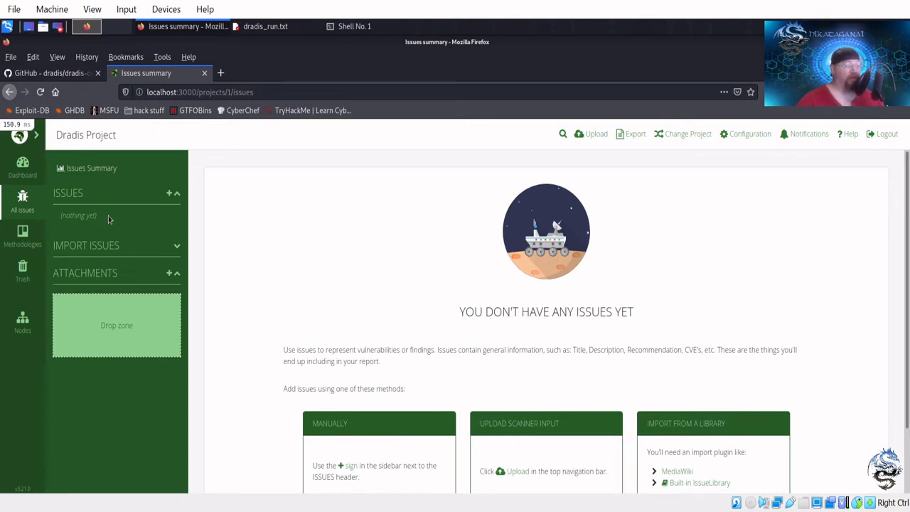
click(169, 194)
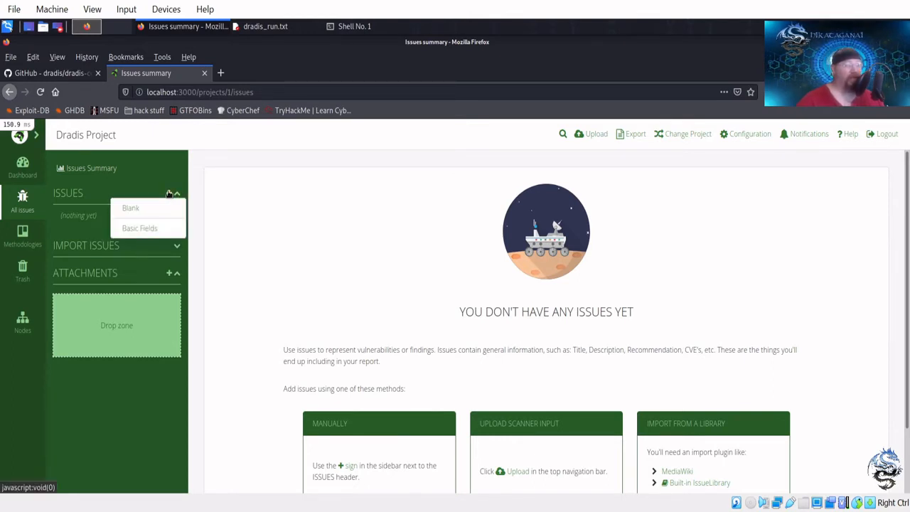
click(139, 229)
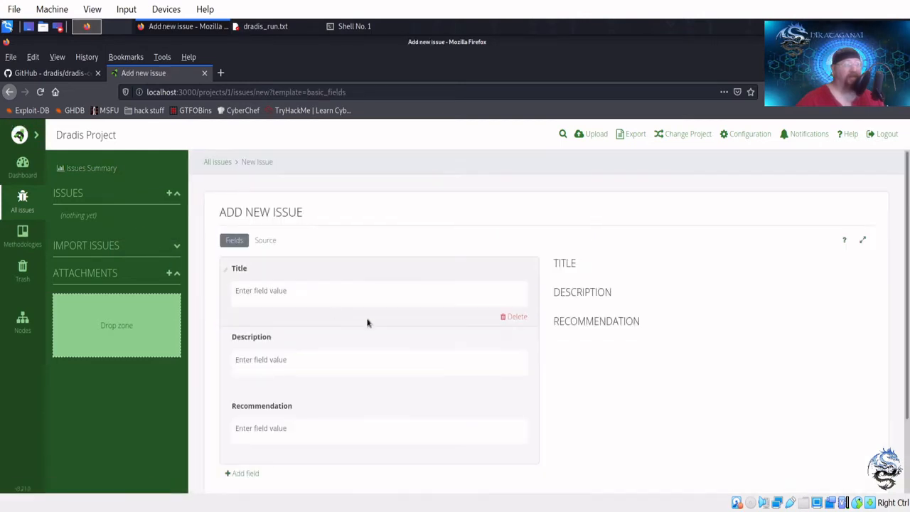
Fill in the new issue with title "missing csp", description "jlkjlkjlkjljlkj" and recommendation "fix now".
click(253, 293)
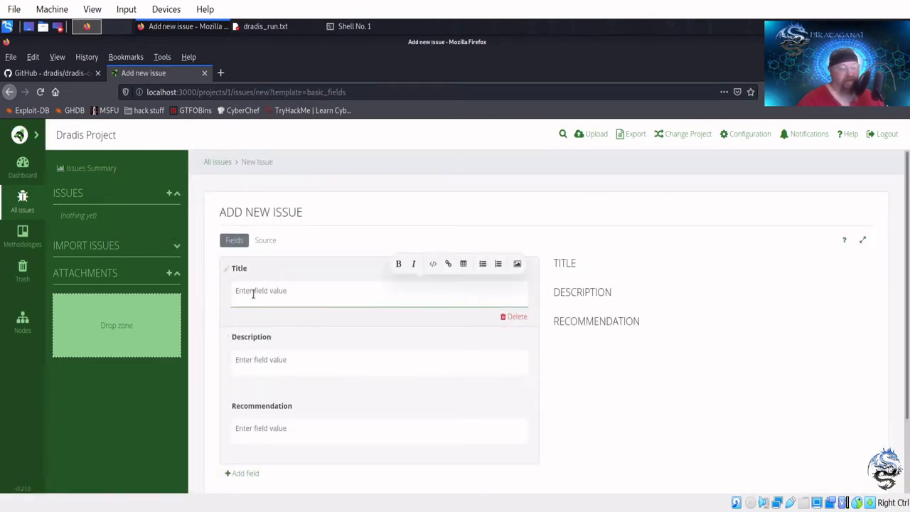
text(missing)
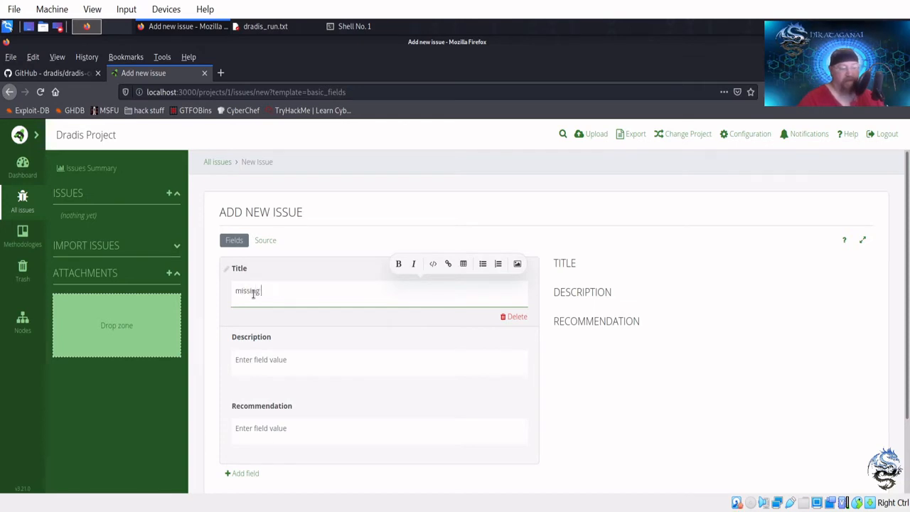
text( csp)
click(266, 364)
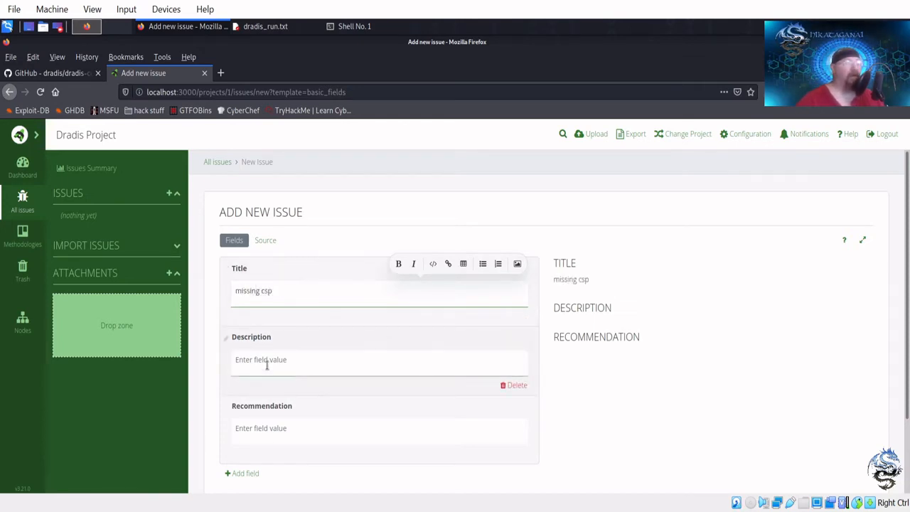
text(jlkjlkjlkjljlkj)
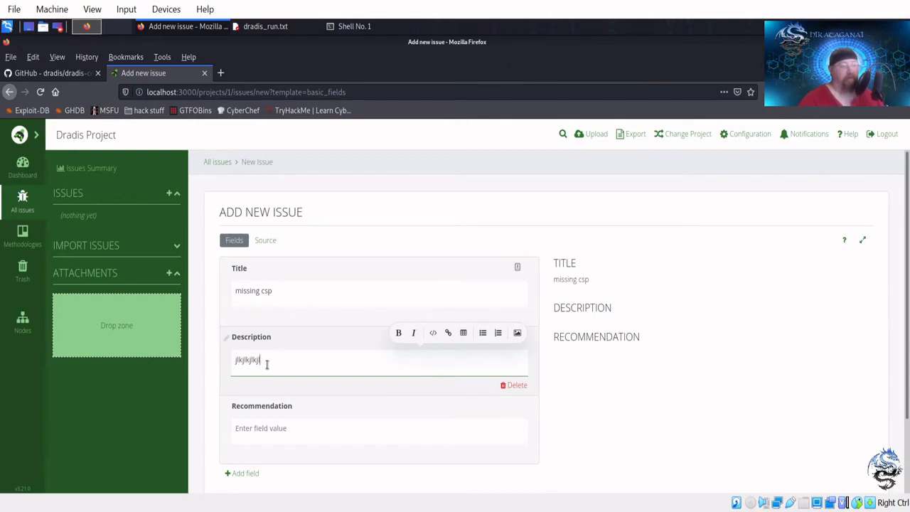
click(278, 428)
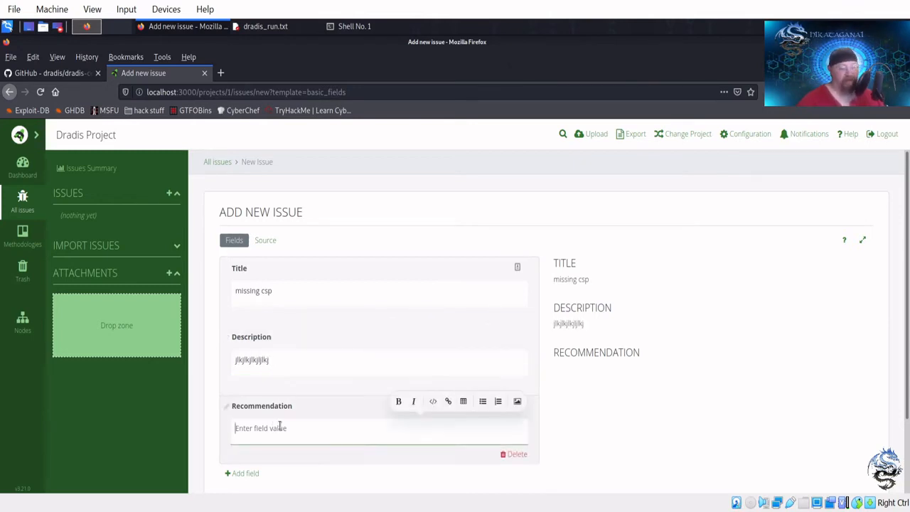
text(fix now)
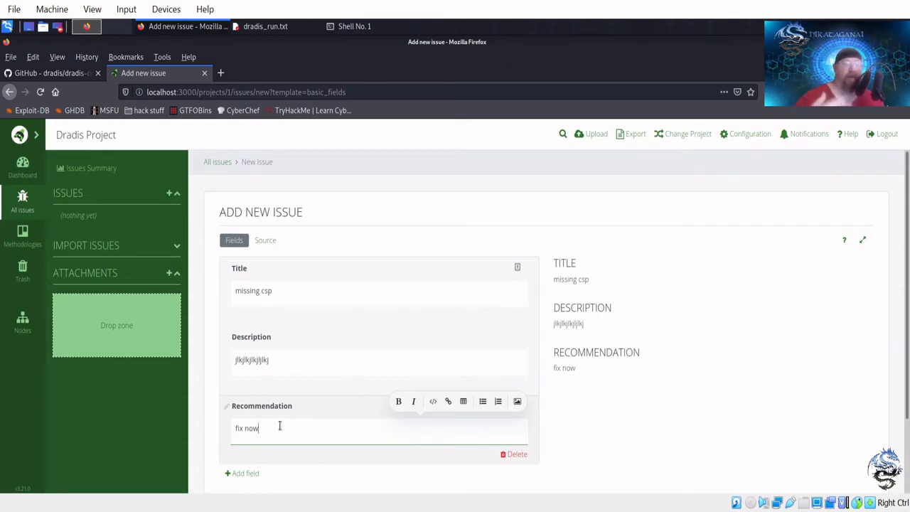
scroll(661, 300, down, 2)
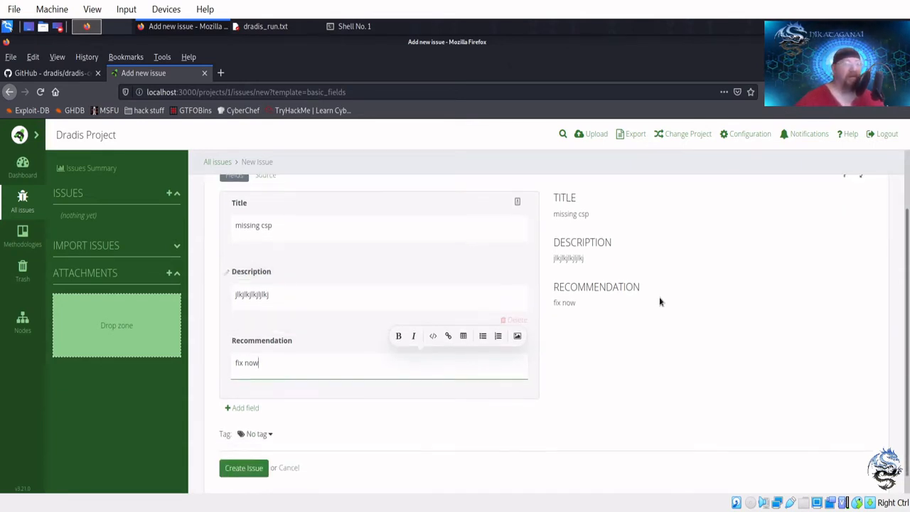
click(584, 307)
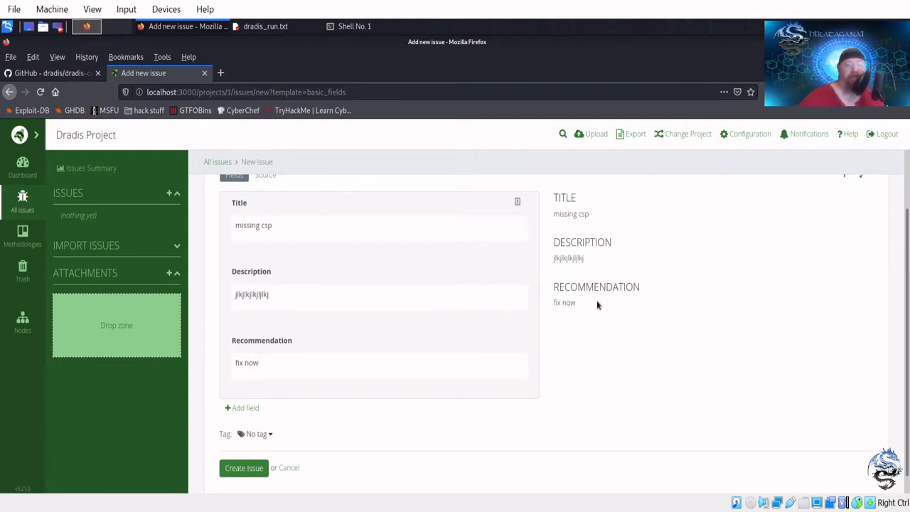
click(347, 225)
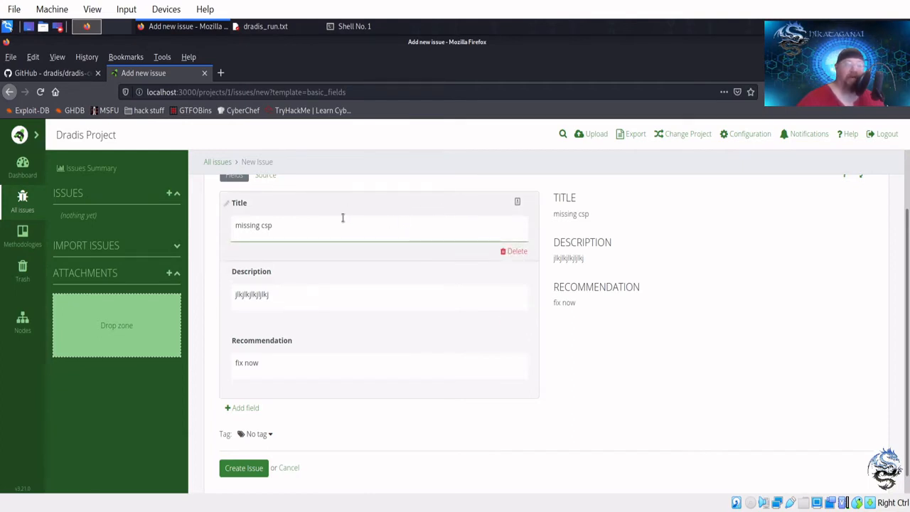
click(233, 205)
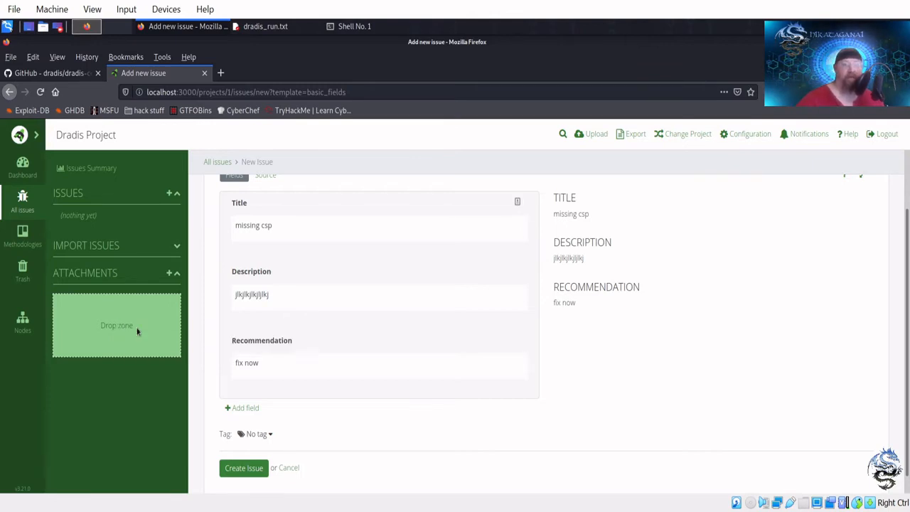
Add a bullet on a new line in the issue's description with the quoted link text "Google.com" followed by a colon.
click(301, 294)
key(Return)
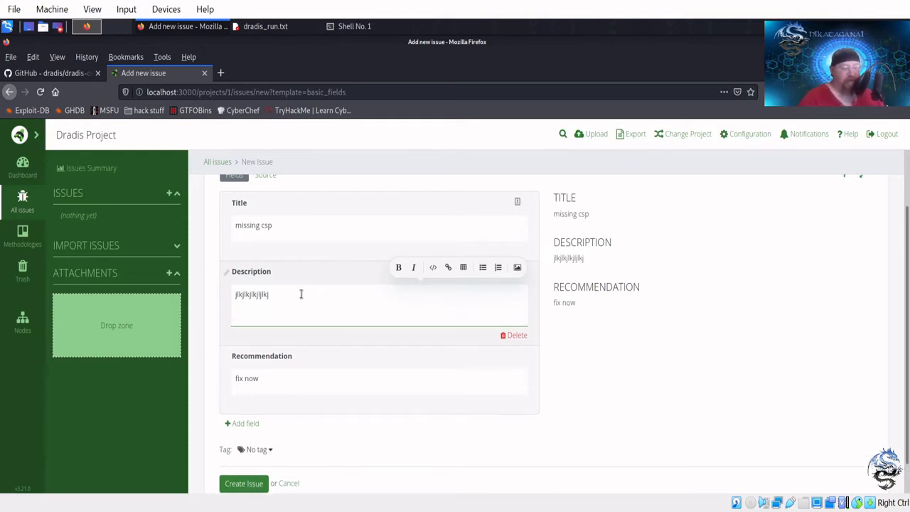
text(* )
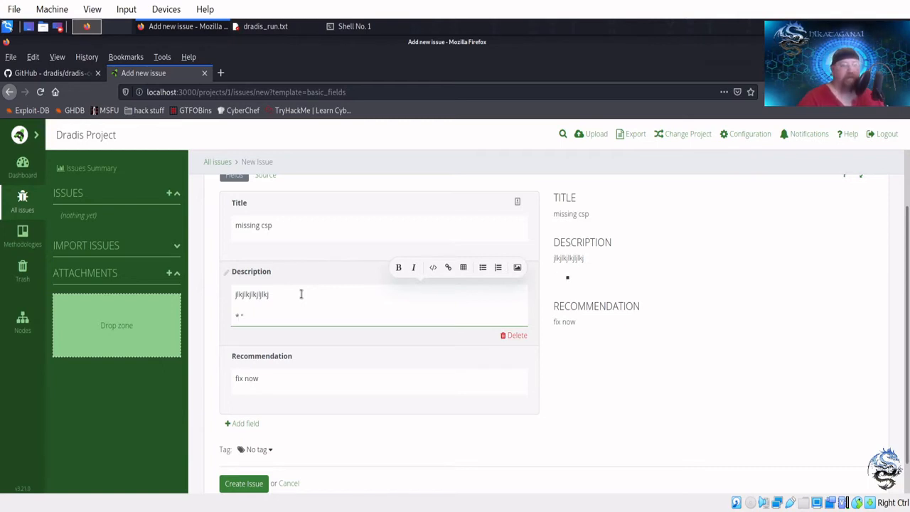
text(')
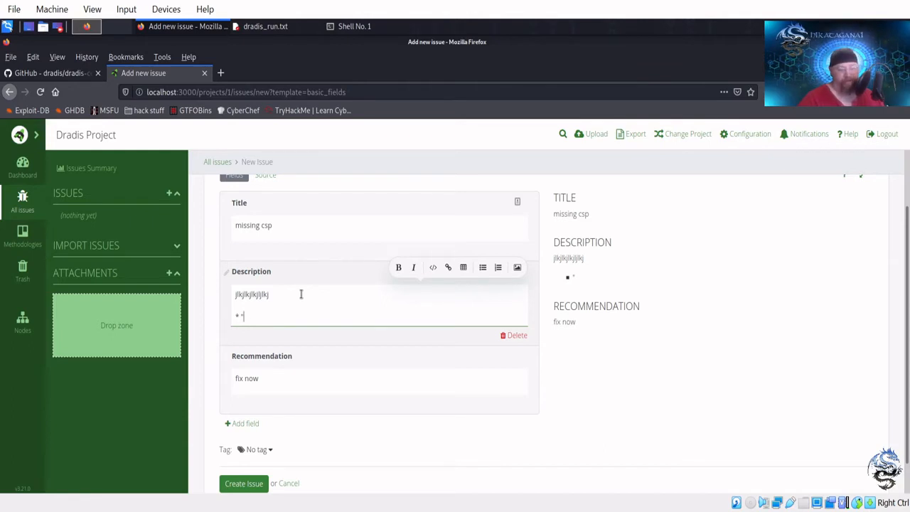
text(Burp)
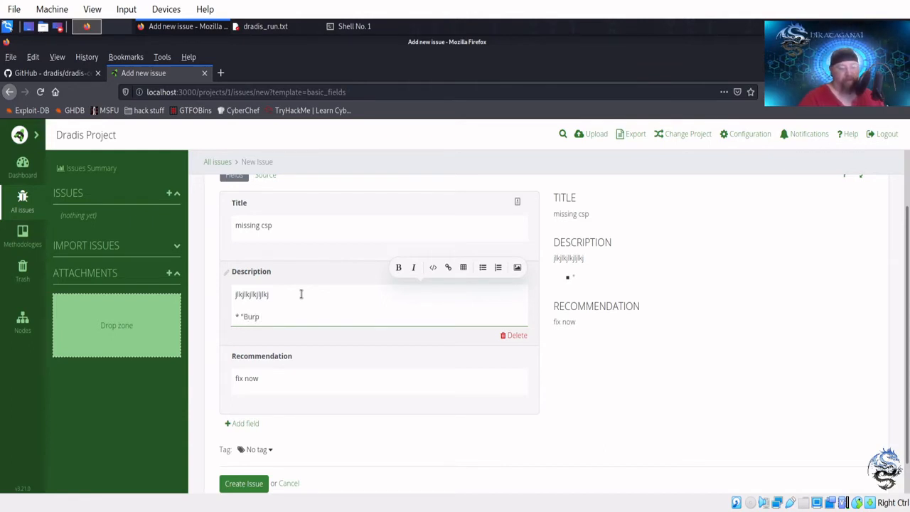
key(BackSpace)
key(BackSpace)
key(BackSpace)
key(BackSpace)
key(BackSpace)
text(G)
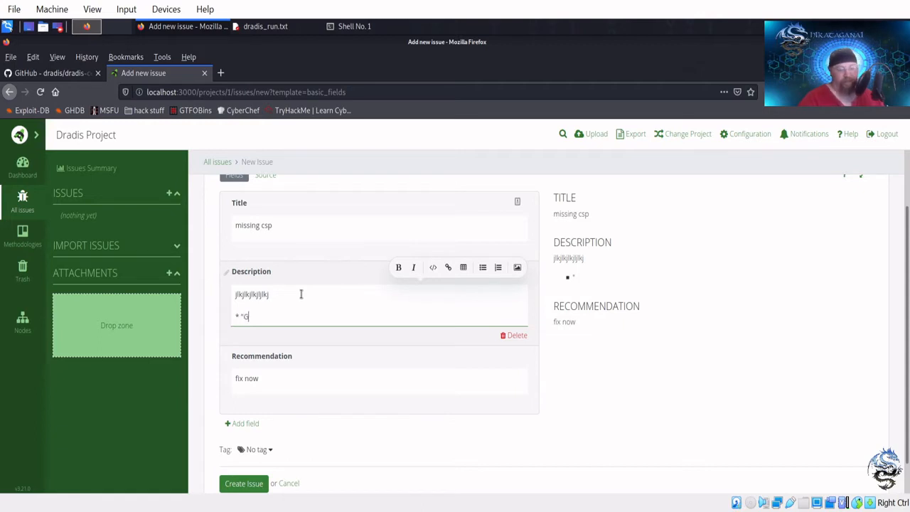
text(oogle)
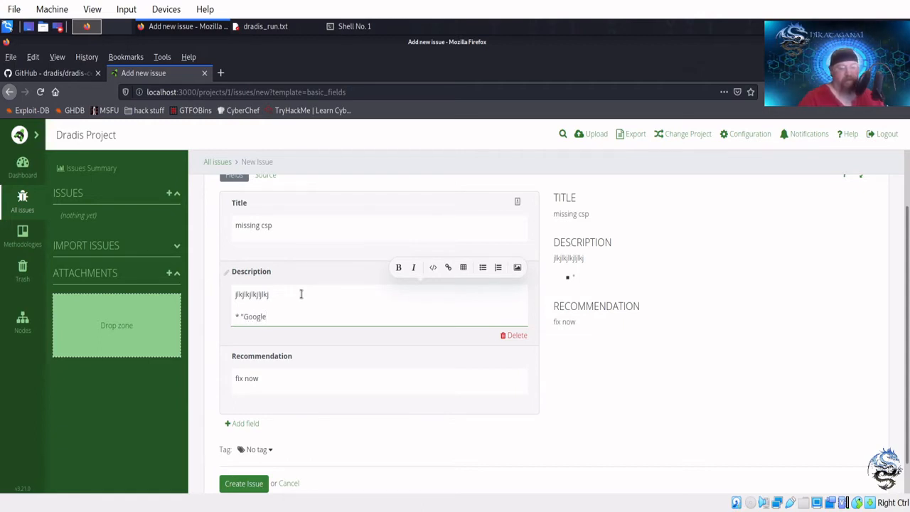
text(.com)
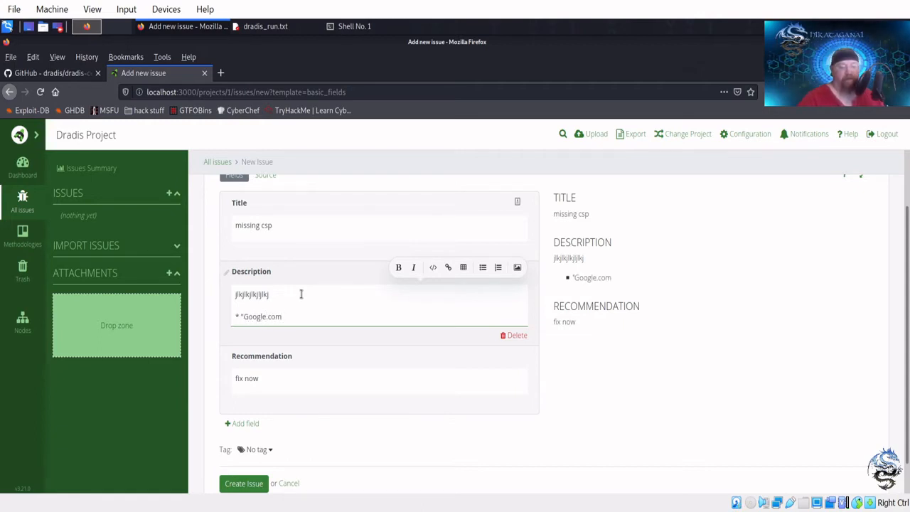
text(":)
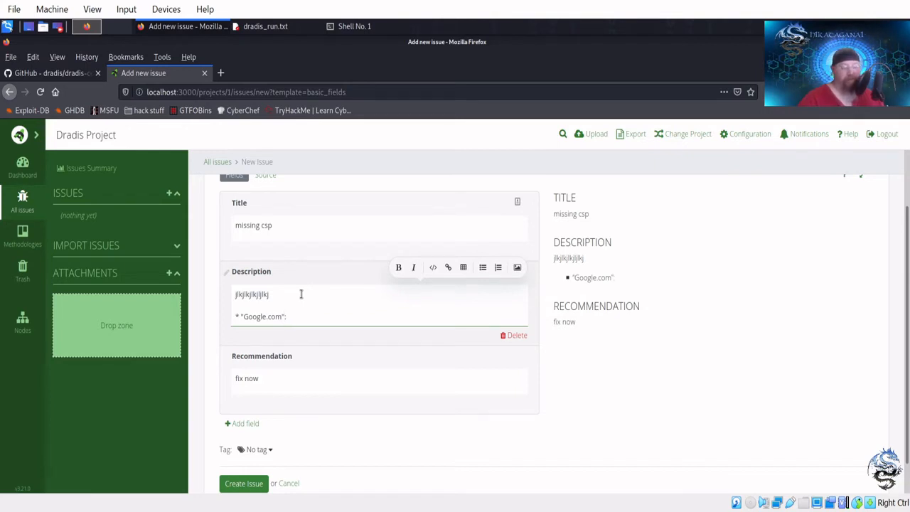
text(https)
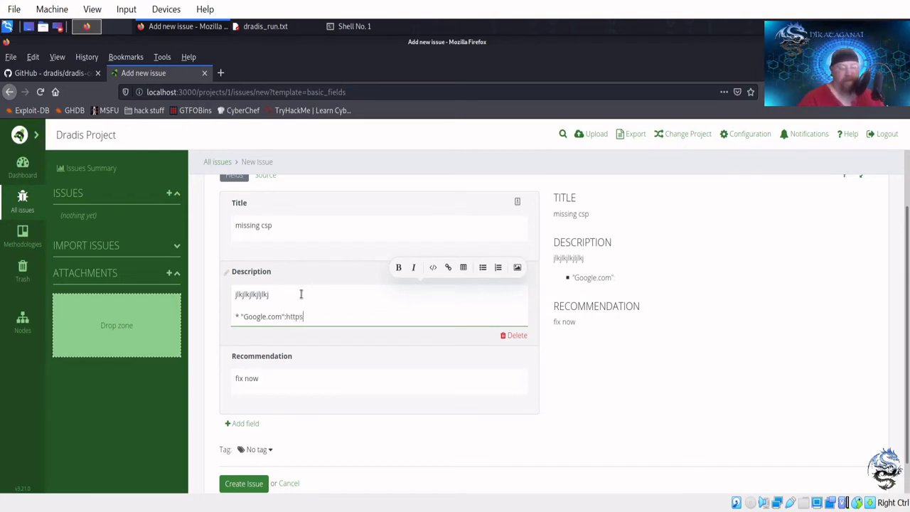
text(://)
text(www)
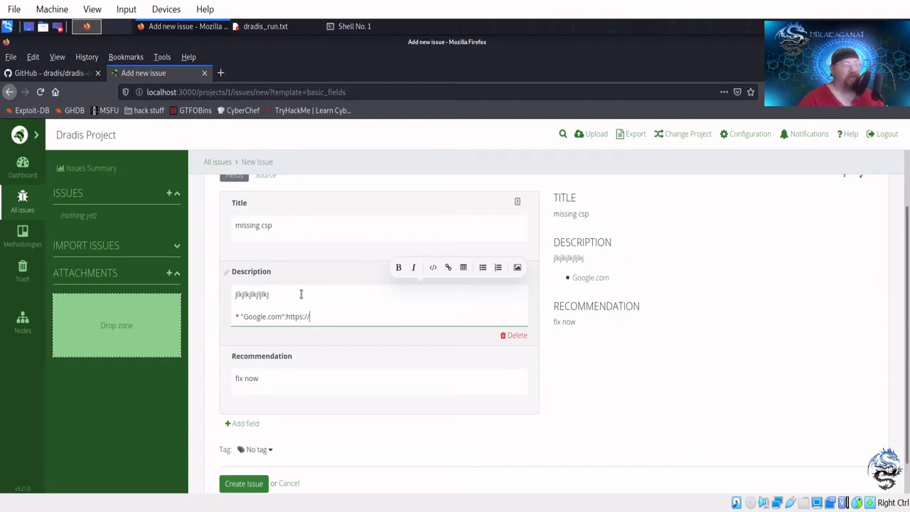
text(.google)
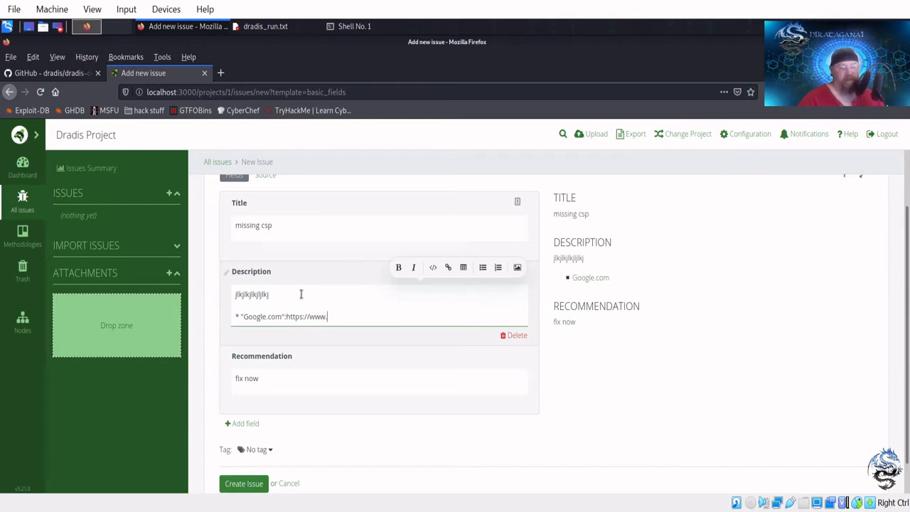
text(.com)
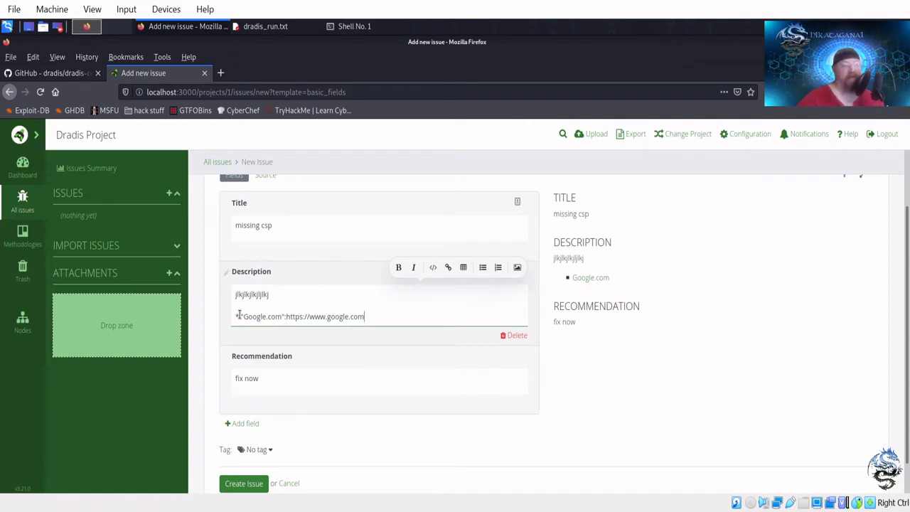
key(Return)
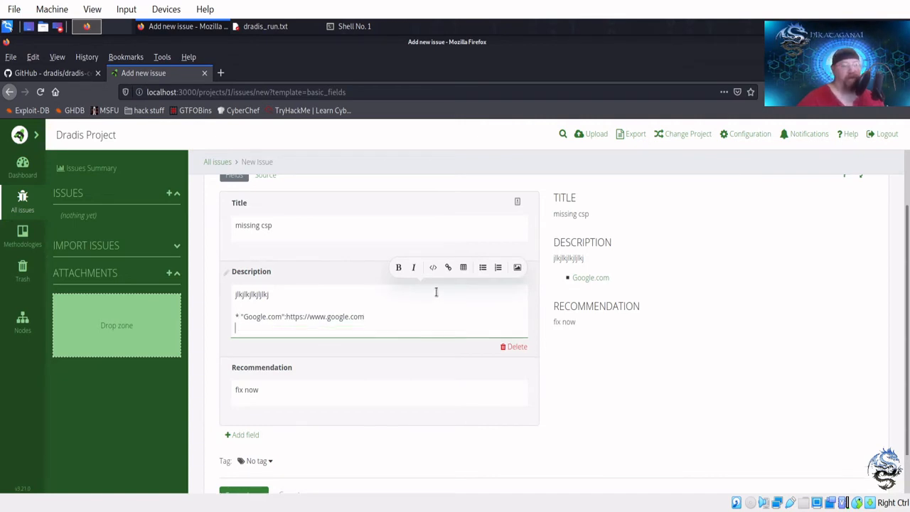
Try to start a second, nested bullet below the Google.com link in the description.
text(* *)
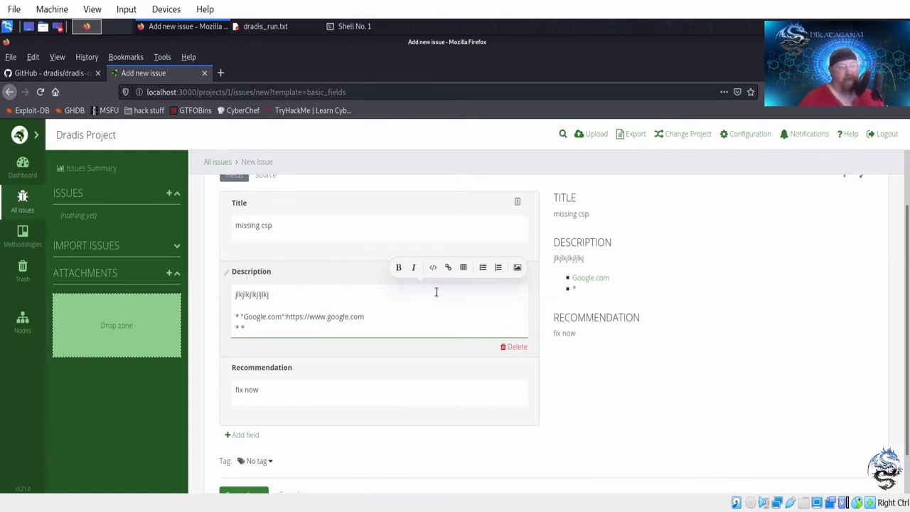
key(BackSpace)
key(BackSpace)
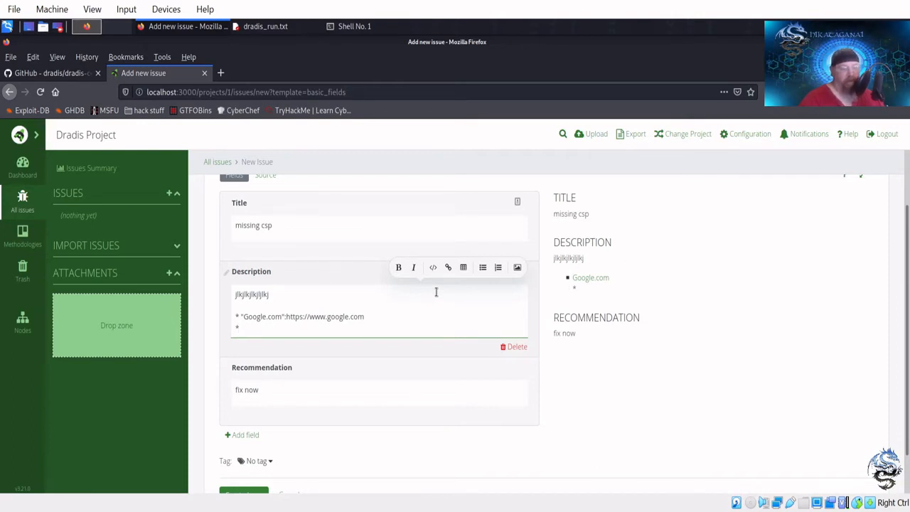
text(*)
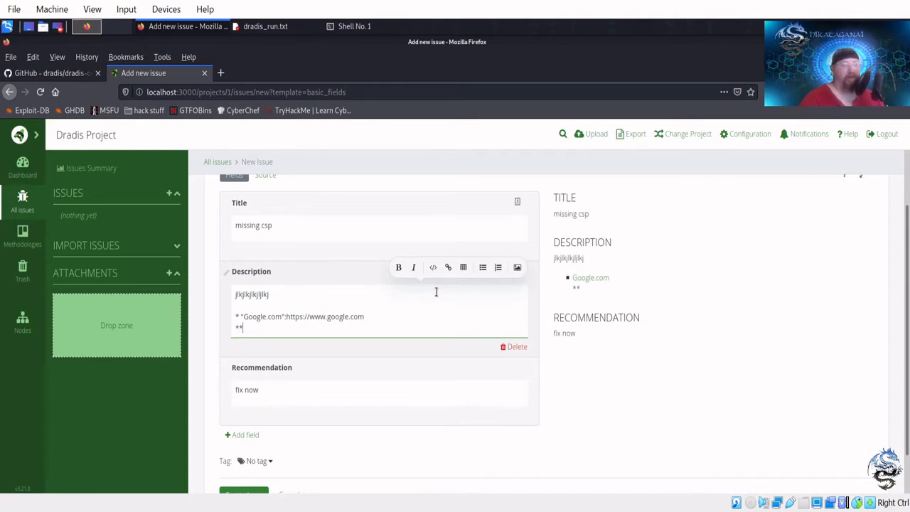
key(BackSpace)
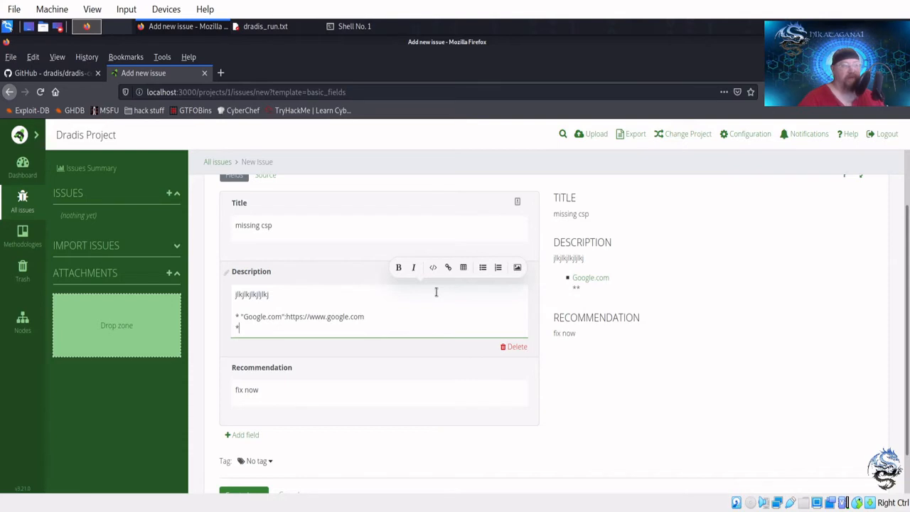
key(BackSpace)
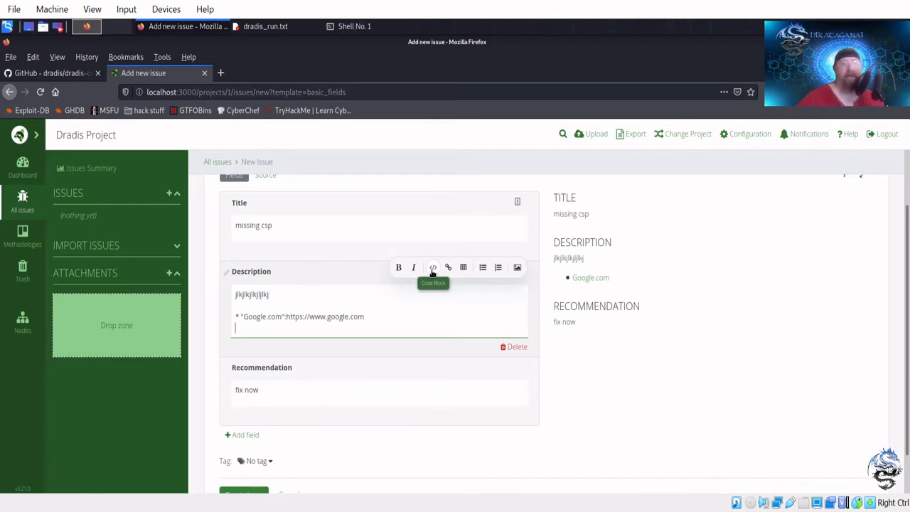
Try to insert a code block directly under the Google.com bullet, and remove its placeholder markup.
click(432, 269)
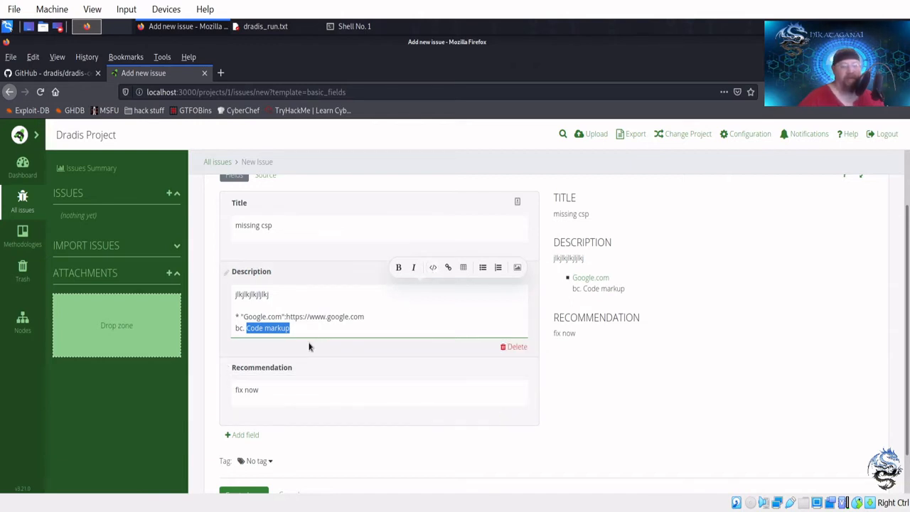
key(BackSpace)
key(BackSpace)
key(BackSpace)
key(BackSpace)
key(BackSpace)
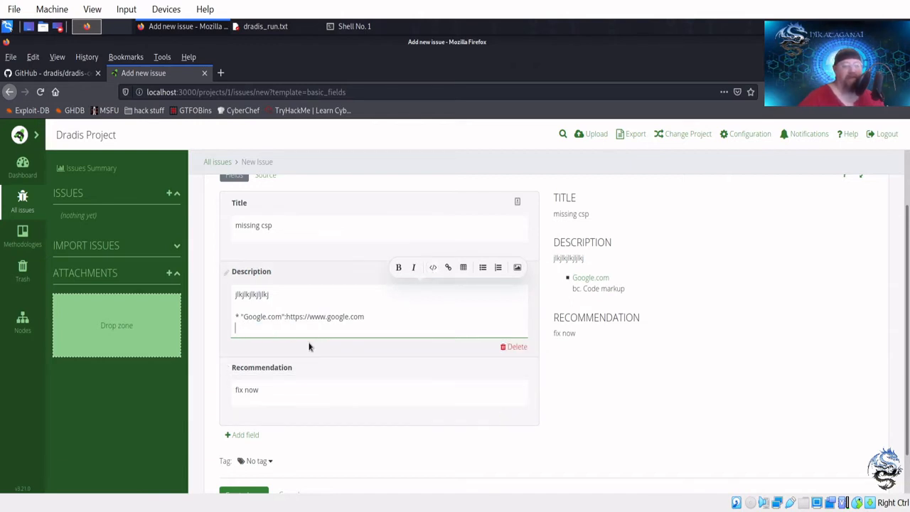
Insert a code block containing nmap -n -Pn -sV <ip> after a blank line in the description, followed by another blank line.
key(Return)
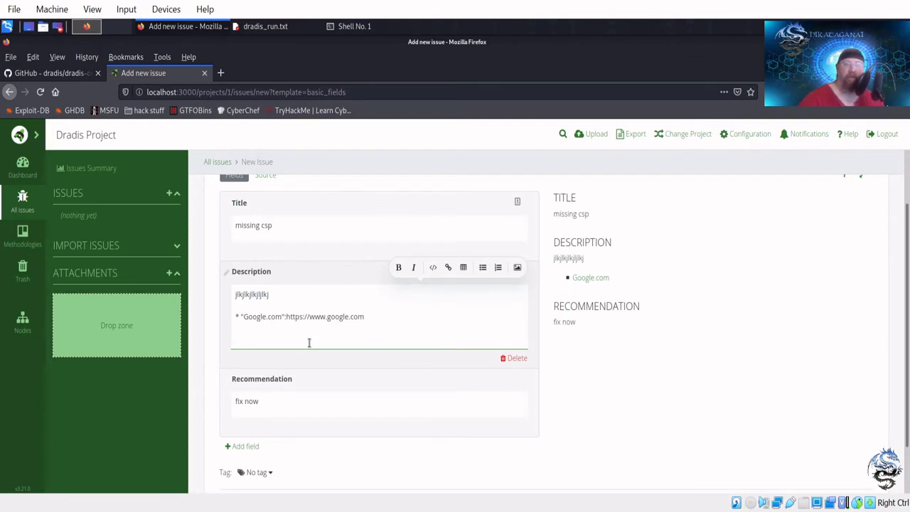
click(434, 268)
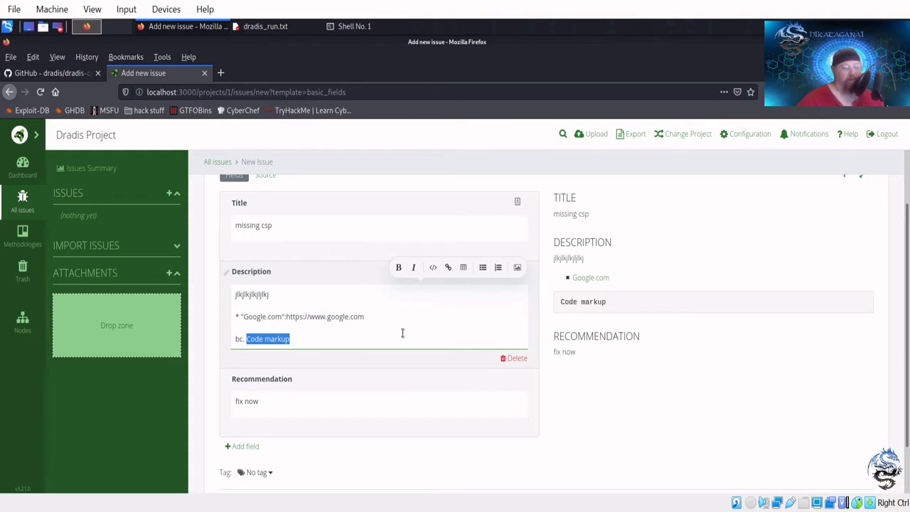
text(nmap )
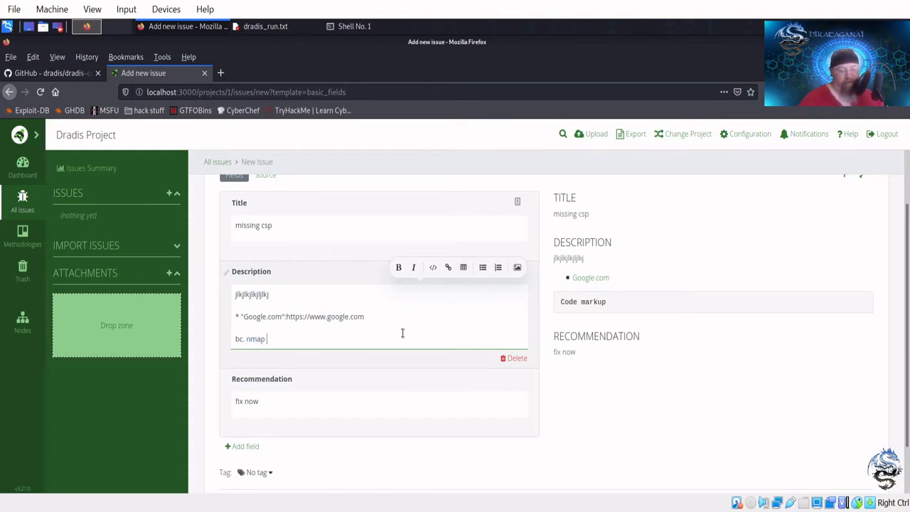
text(-n -Pn -sV <ip>)
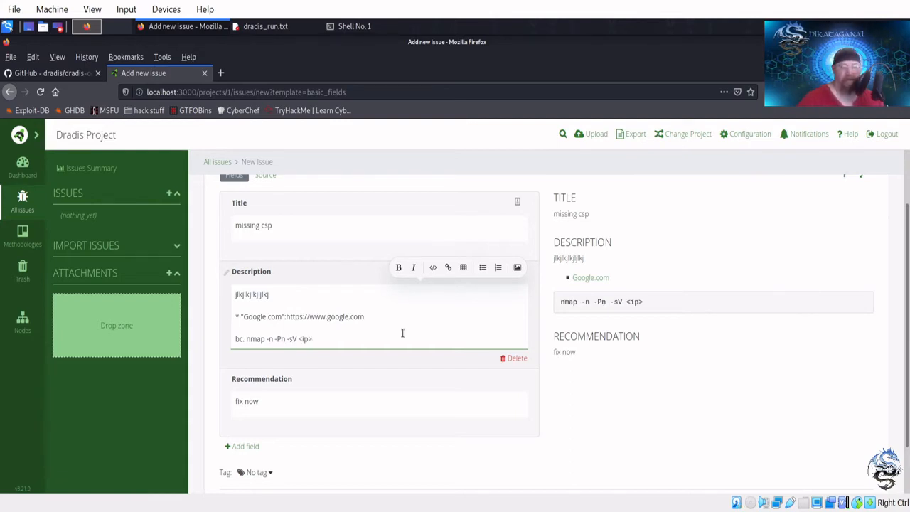
key(Return)
key(Return)
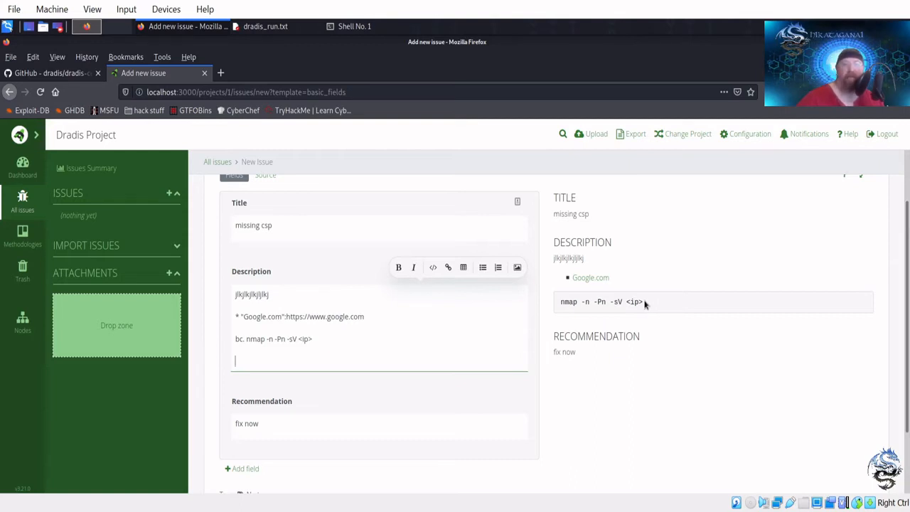
drag(645, 304, 560, 306)
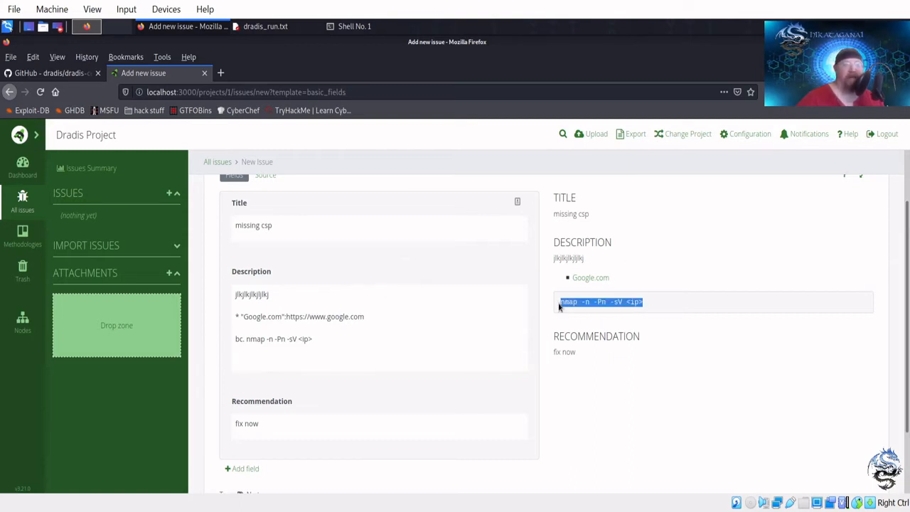
right_click(575, 303)
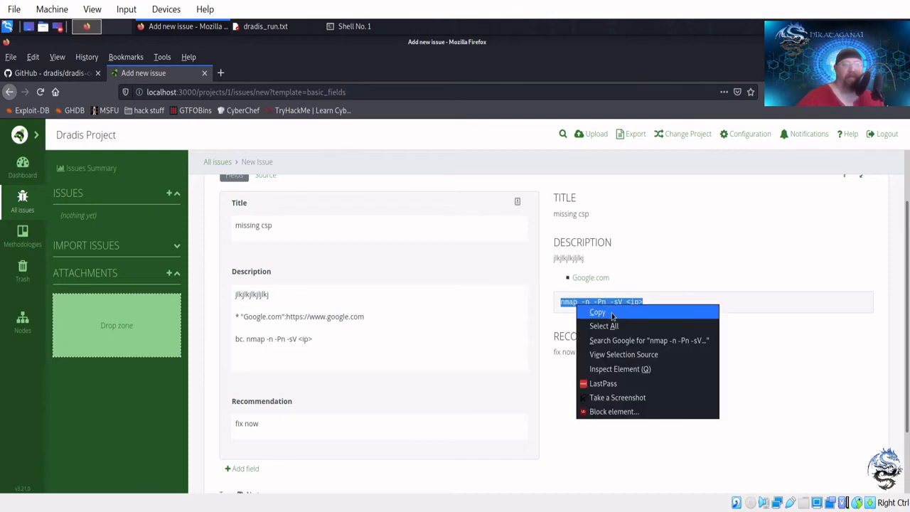
click(676, 287)
click(267, 299)
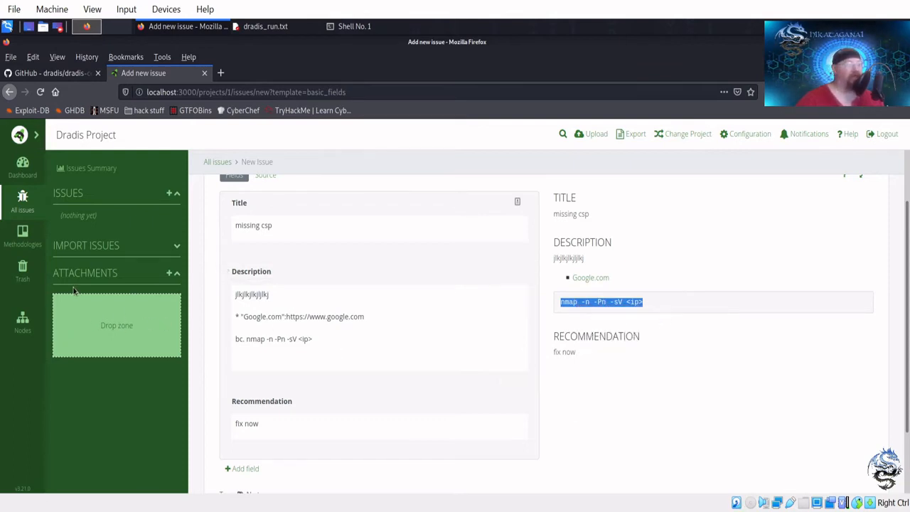
click(126, 333)
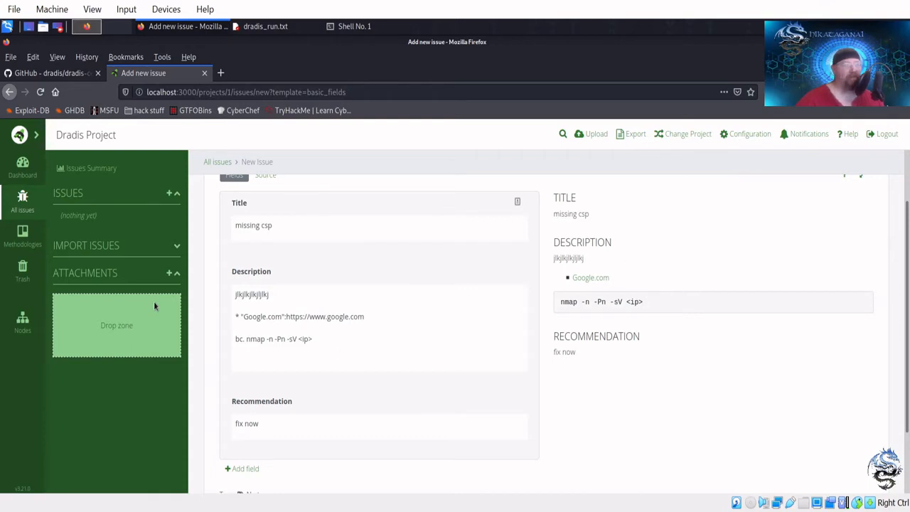
click(44, 27)
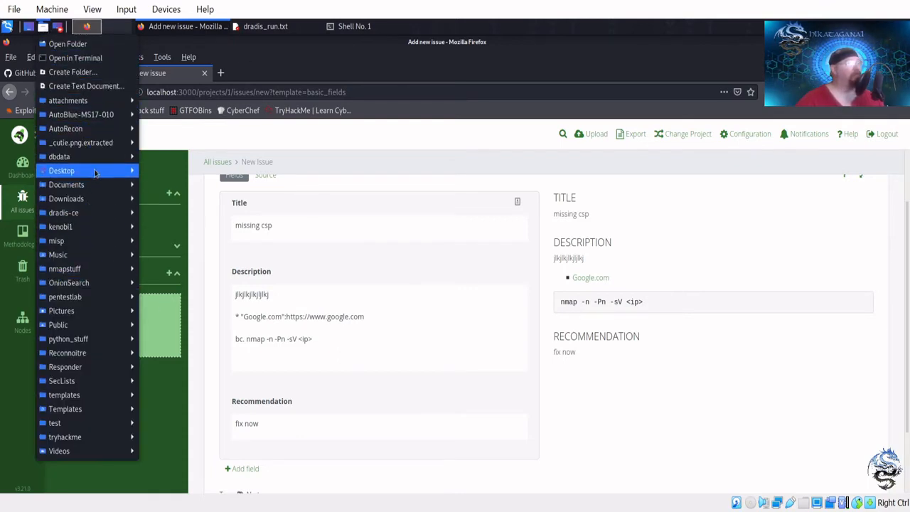
mouse_move(94, 215)
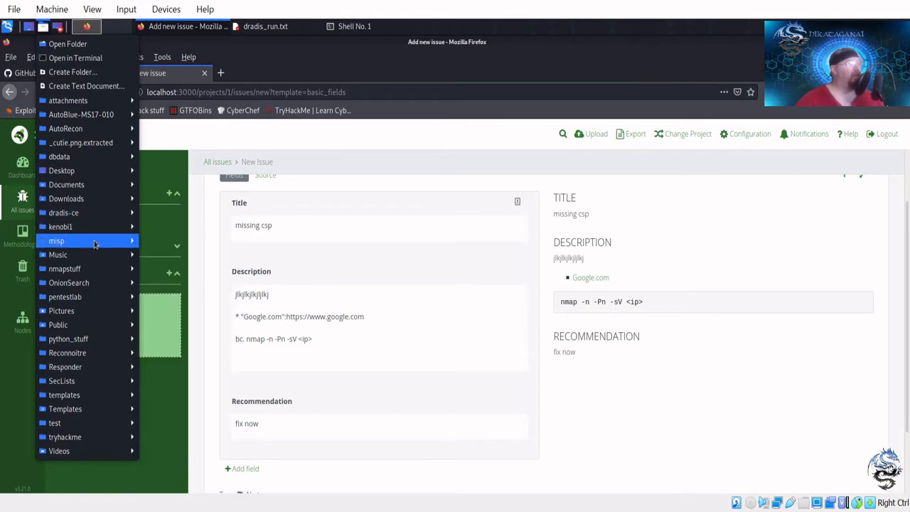
mouse_move(92, 254)
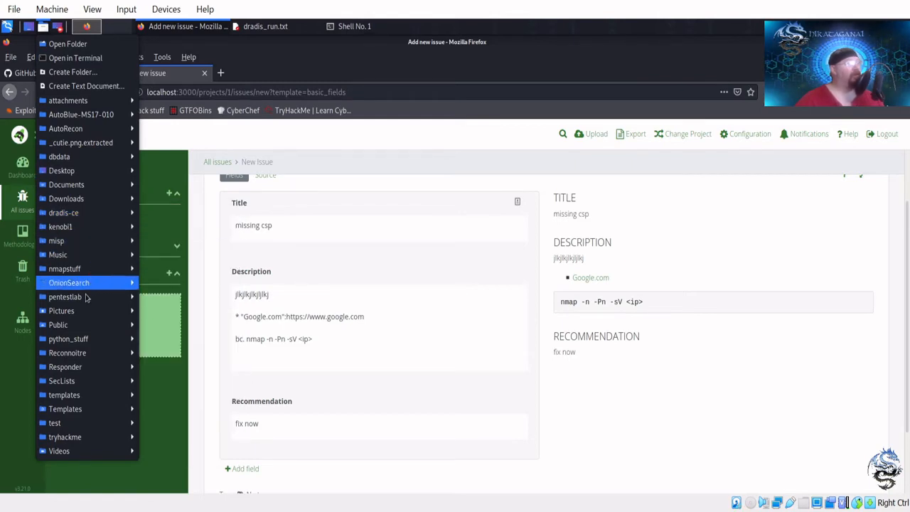
mouse_move(121, 311)
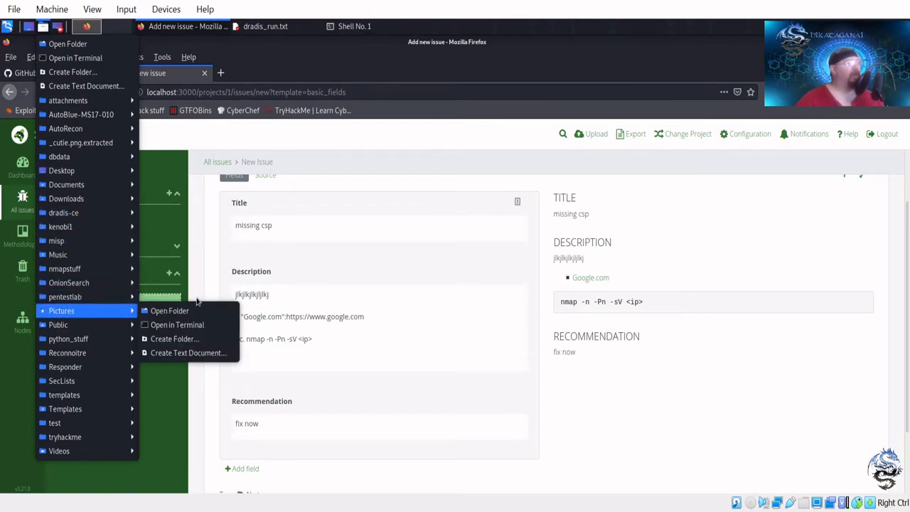
click(186, 311)
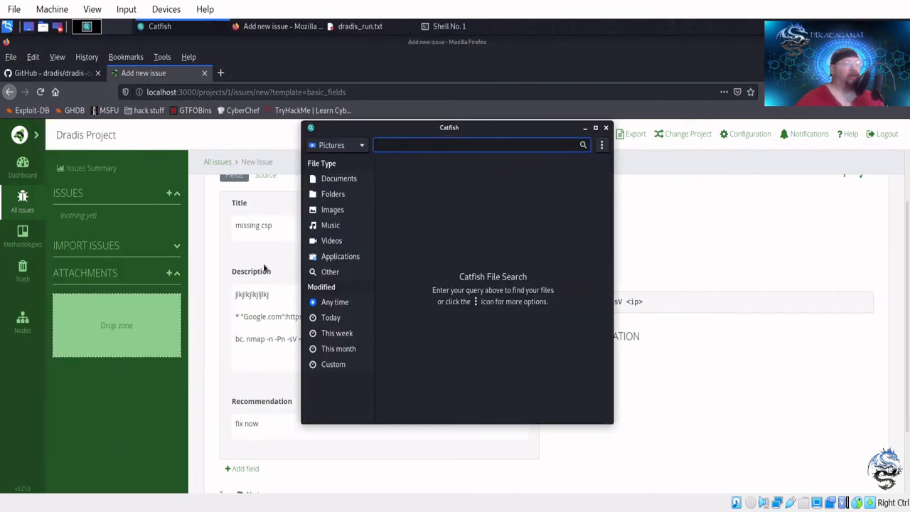
click(606, 127)
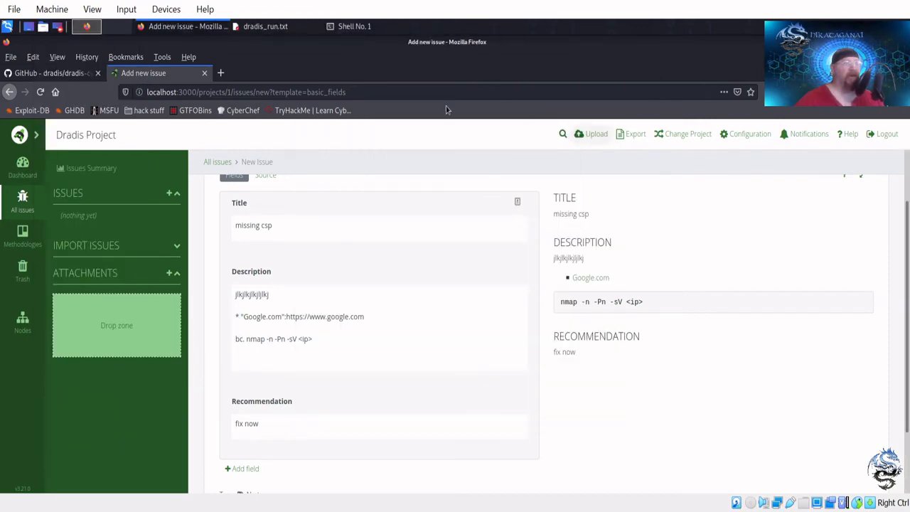
Search Google Images for chucknorris in a new browser tab and open the Military.com picture's preview.
click(221, 72)
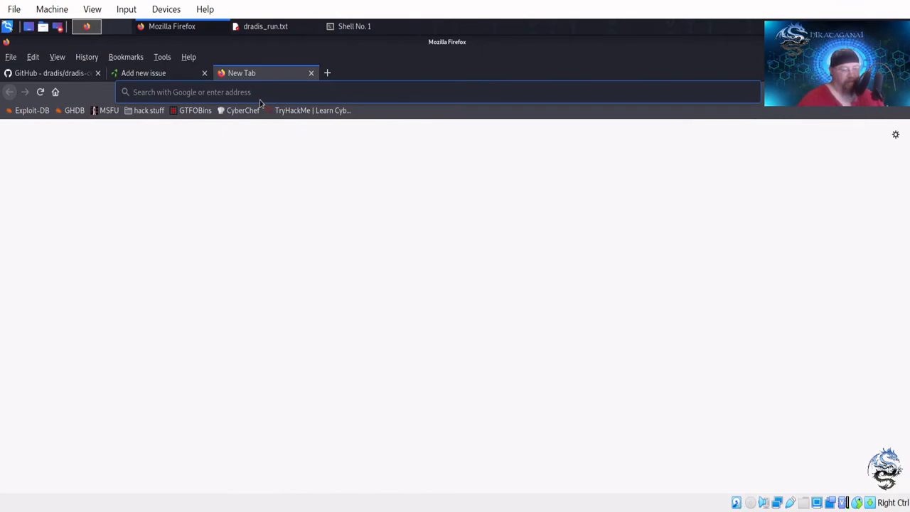
text(chucknorris)
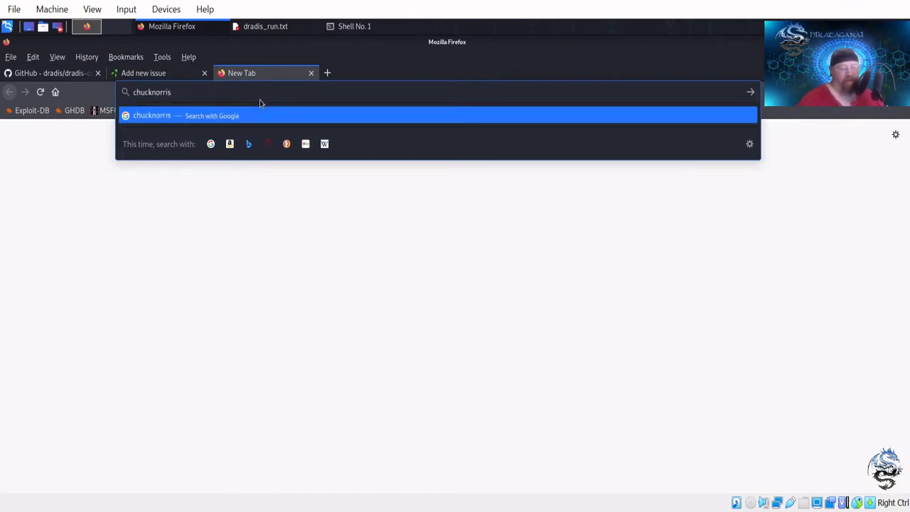
key(Return)
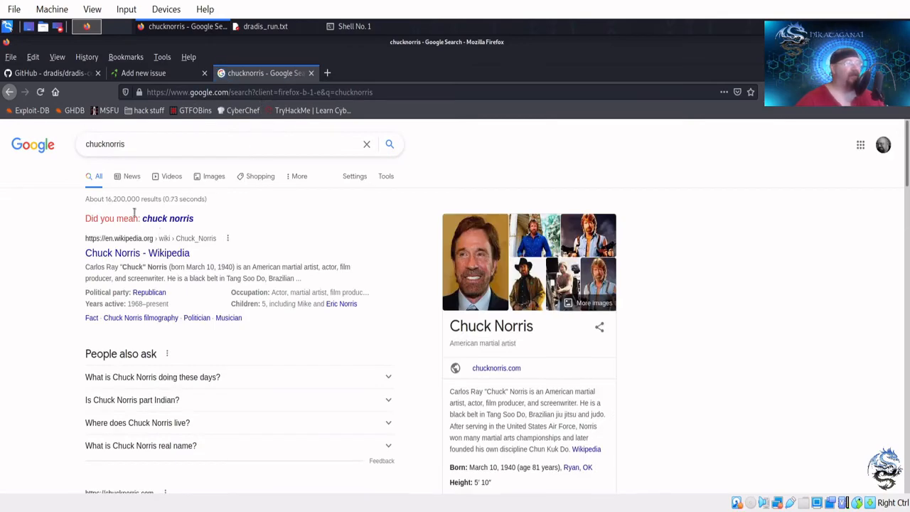
click(212, 176)
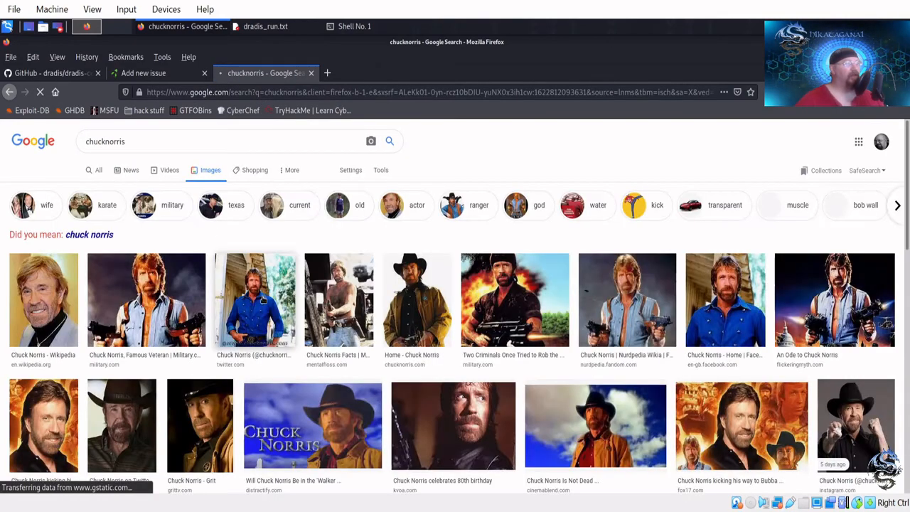
click(192, 322)
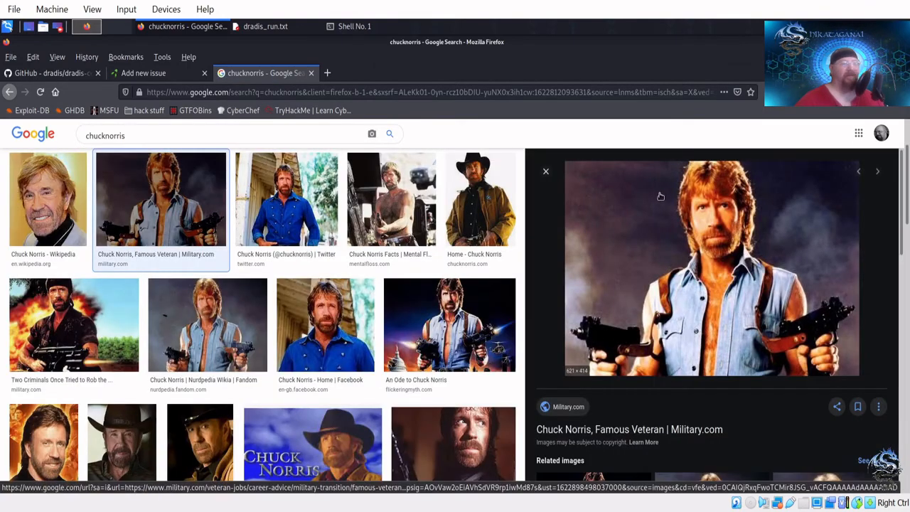
Save the previewed picture as chucknorris.jpeg in the Pictures folder and close the image search.
right_click(661, 233)
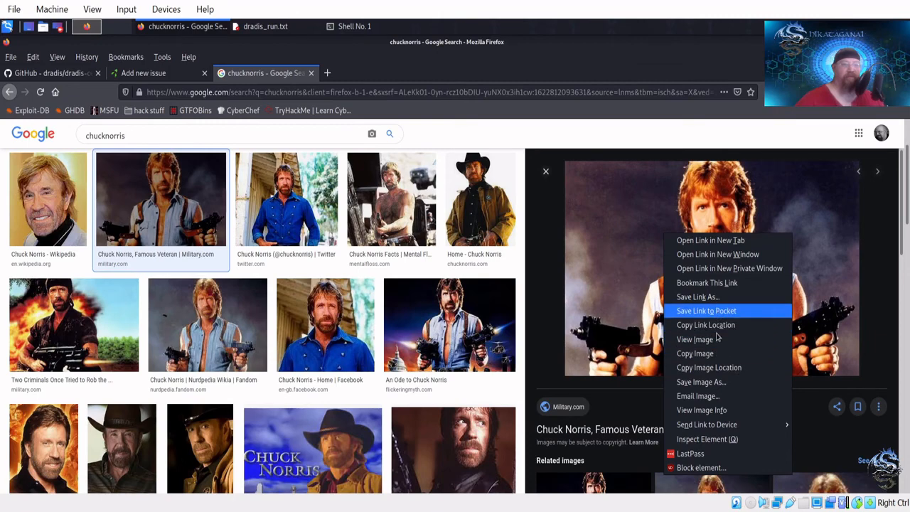
click(704, 382)
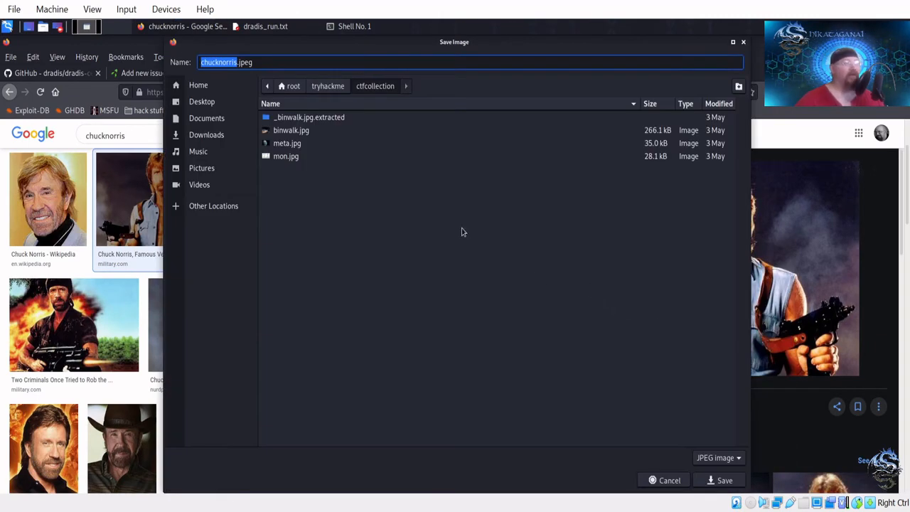
click(202, 168)
click(711, 481)
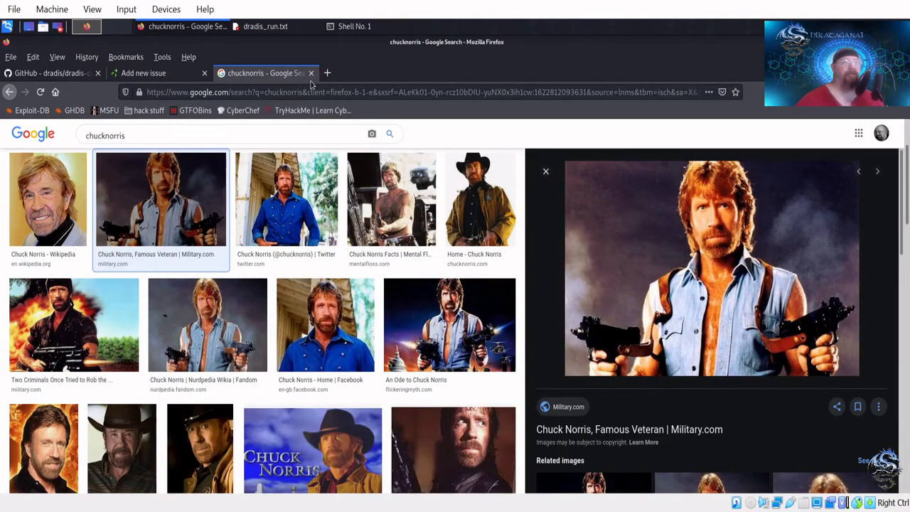
click(311, 72)
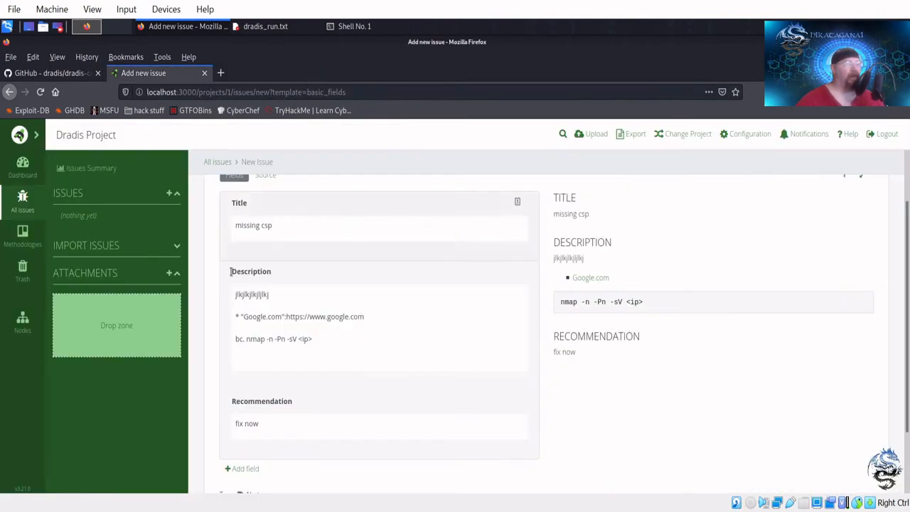
click(44, 27)
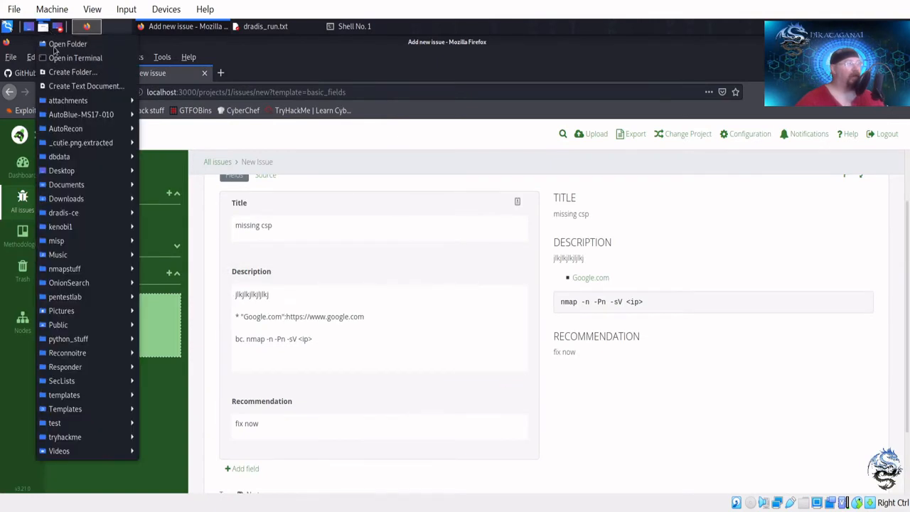
mouse_move(105, 118)
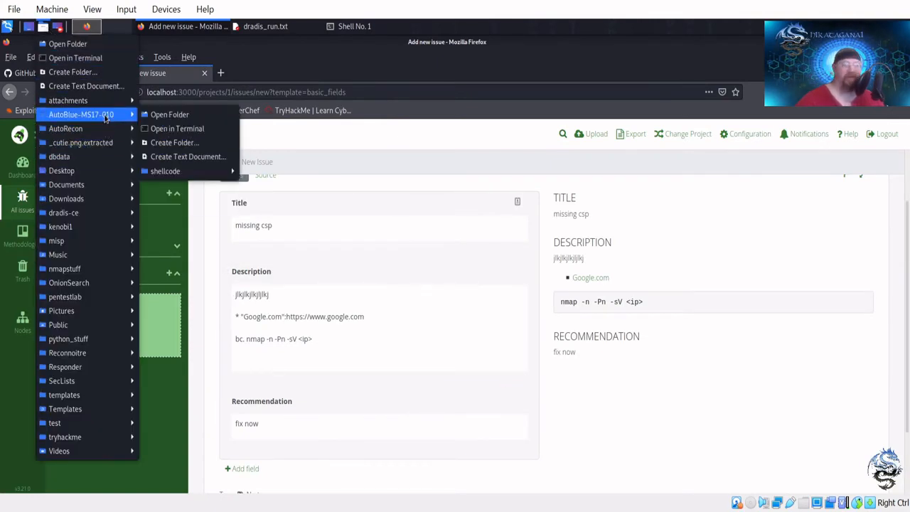
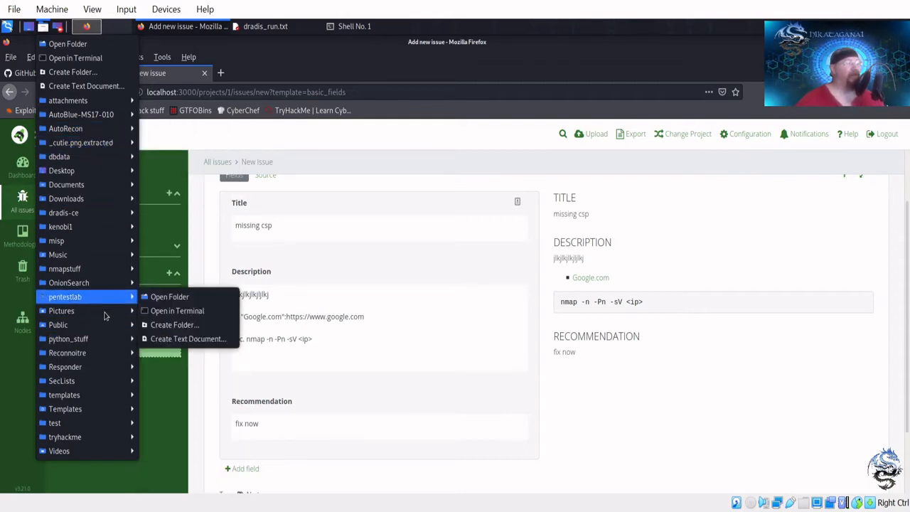
mouse_move(118, 318)
click(164, 311)
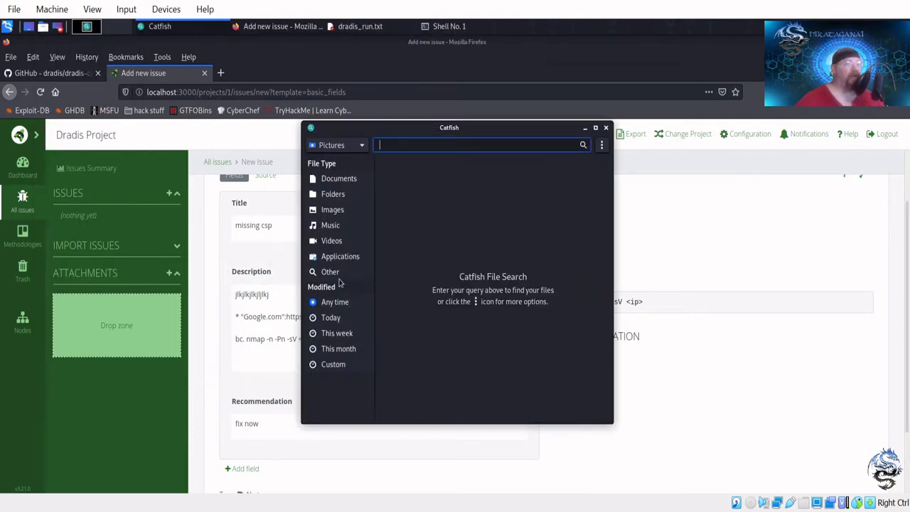
click(338, 179)
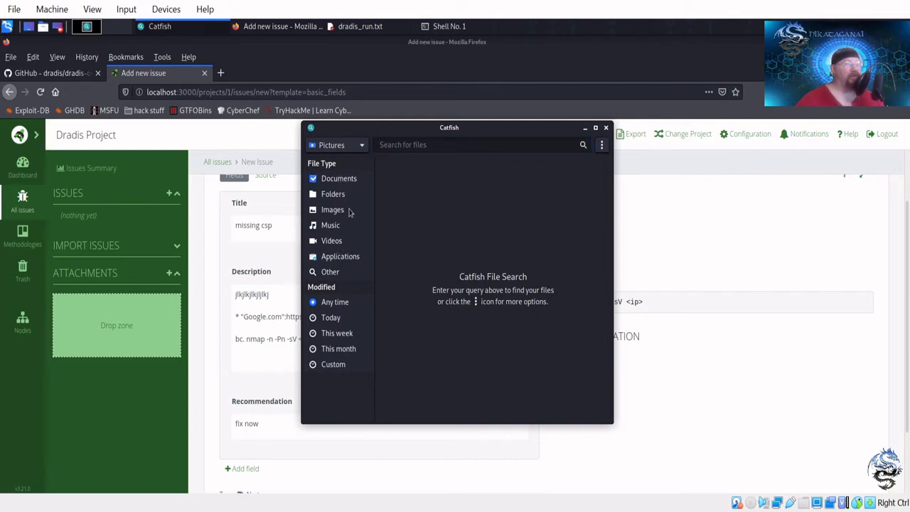
click(349, 146)
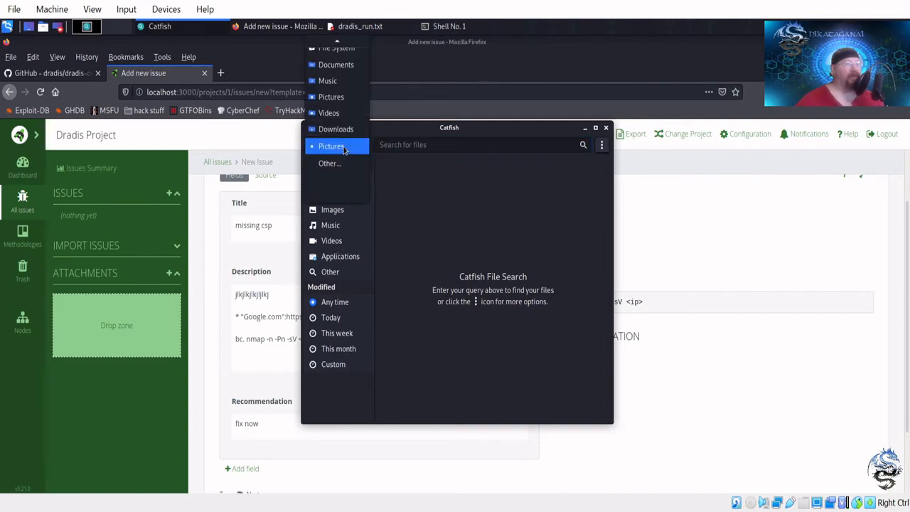
click(432, 209)
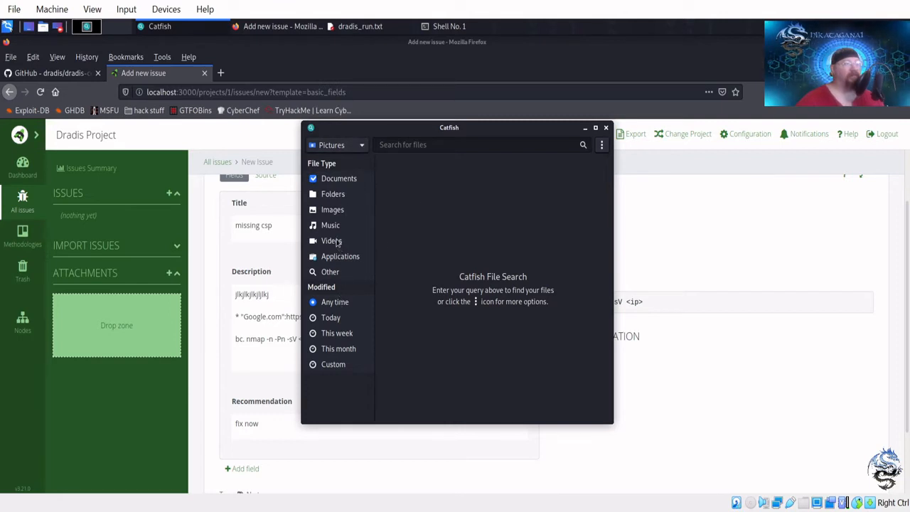
click(339, 244)
click(329, 274)
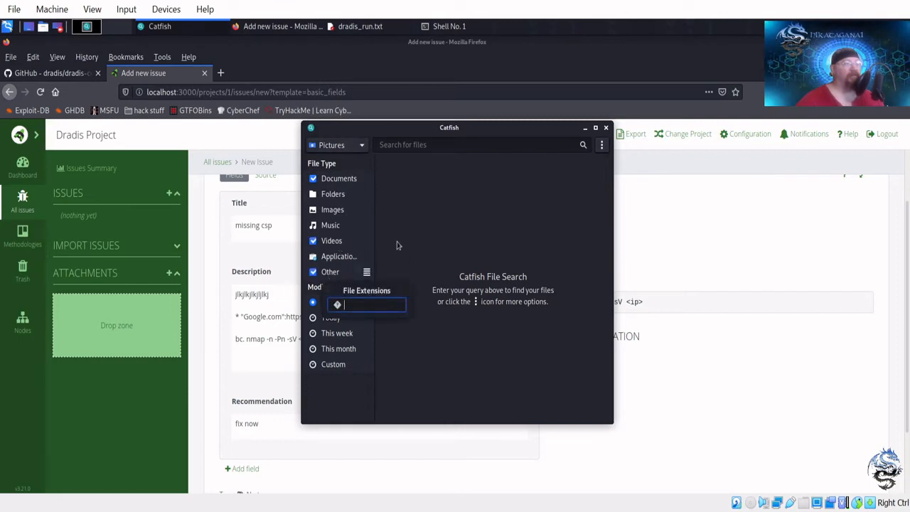
click(606, 128)
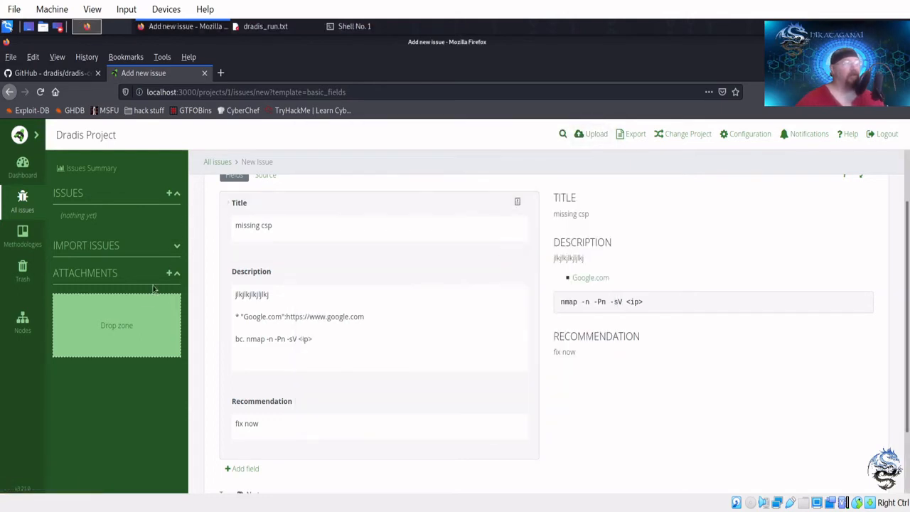
Upload chucknorris.jpeg from the Pictures folder as an attachment.
click(172, 275)
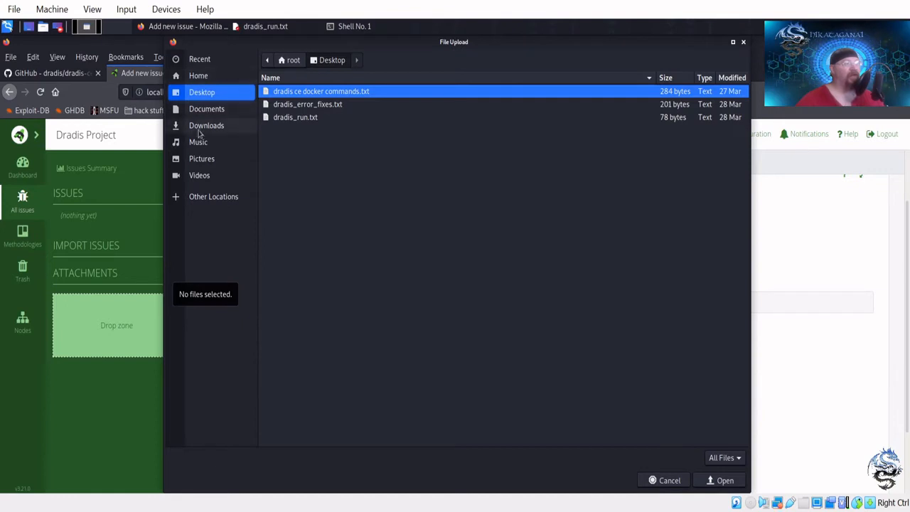
click(216, 162)
click(320, 105)
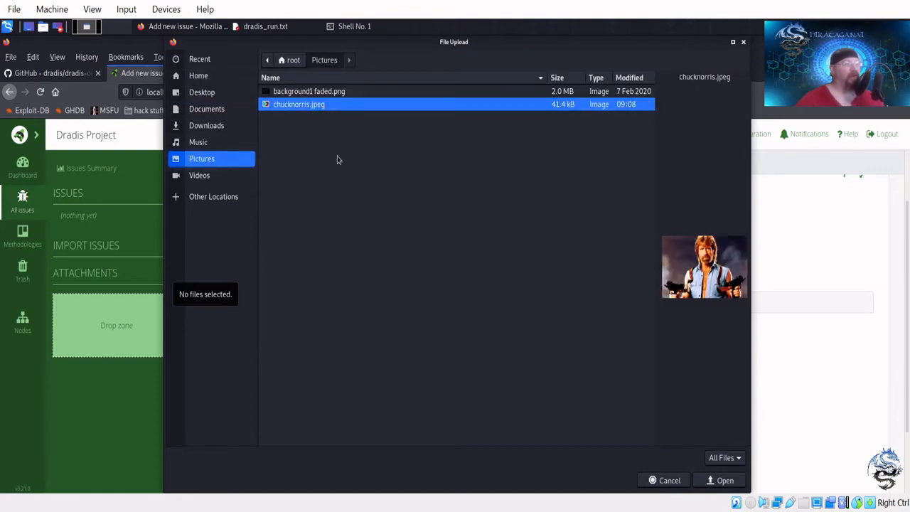
click(719, 480)
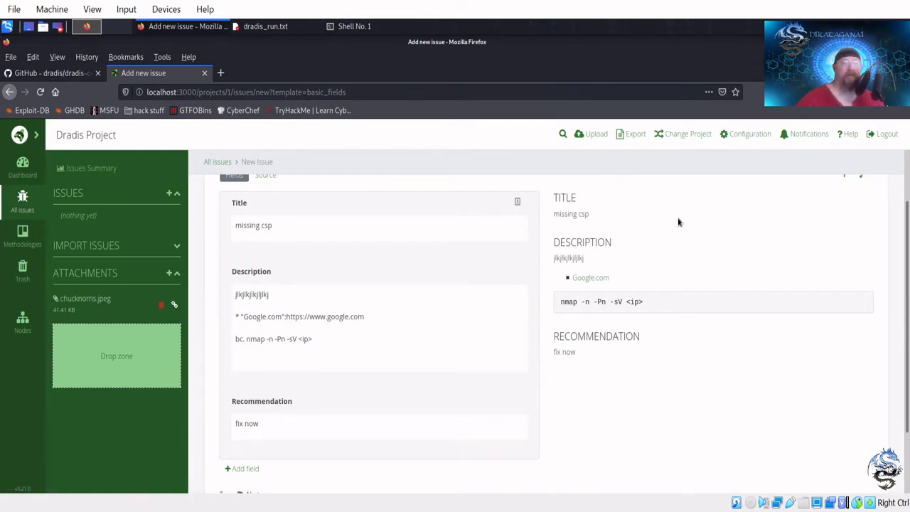
Embed the attached chucknorris.jpeg in the Recommendation using its copied attachment markup, after a blank line below "fix now", and start a new line.
click(361, 416)
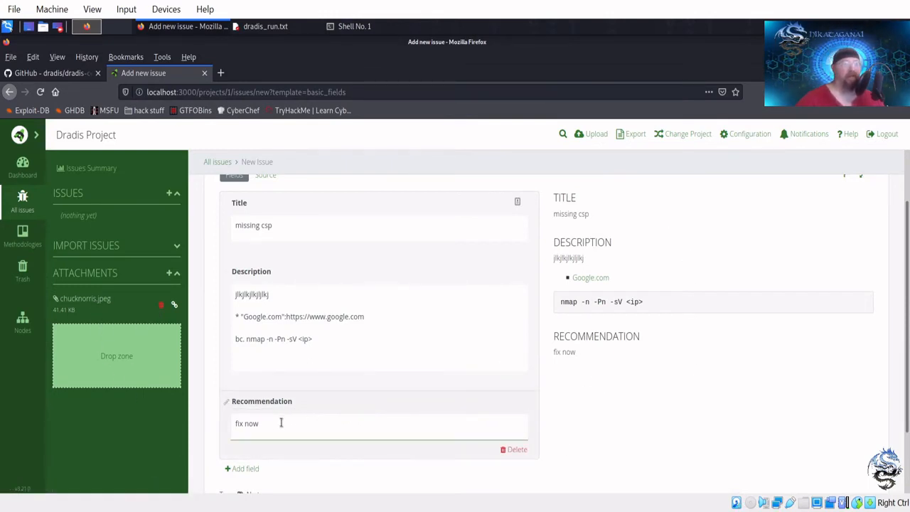
key(Return)
key(Return)
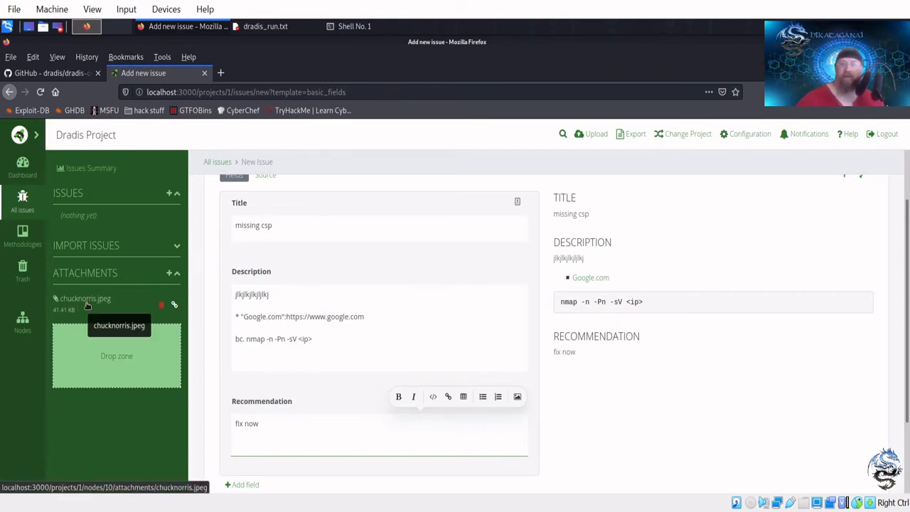
click(174, 306)
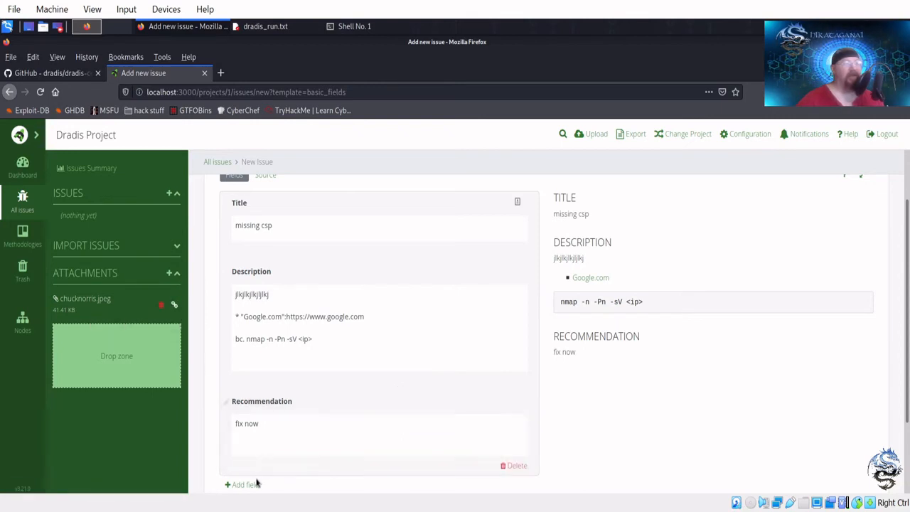
click(248, 444)
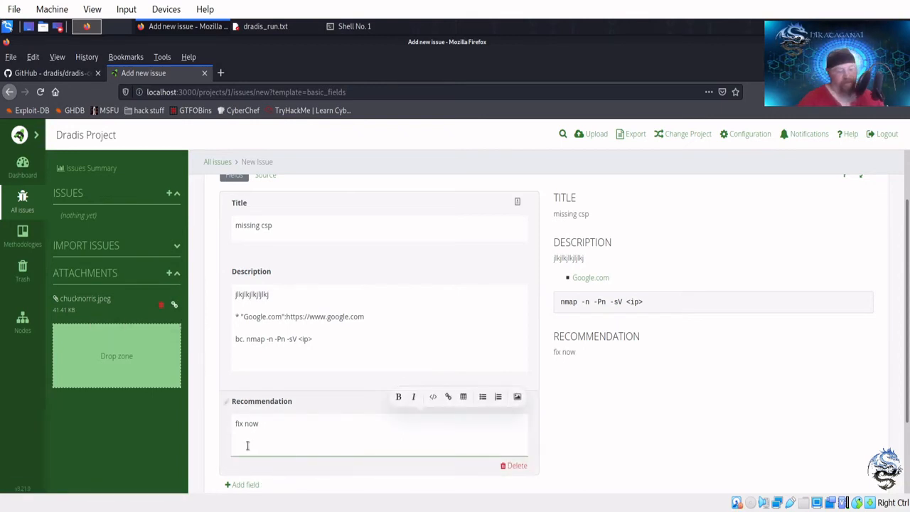
key(ctrl+v)
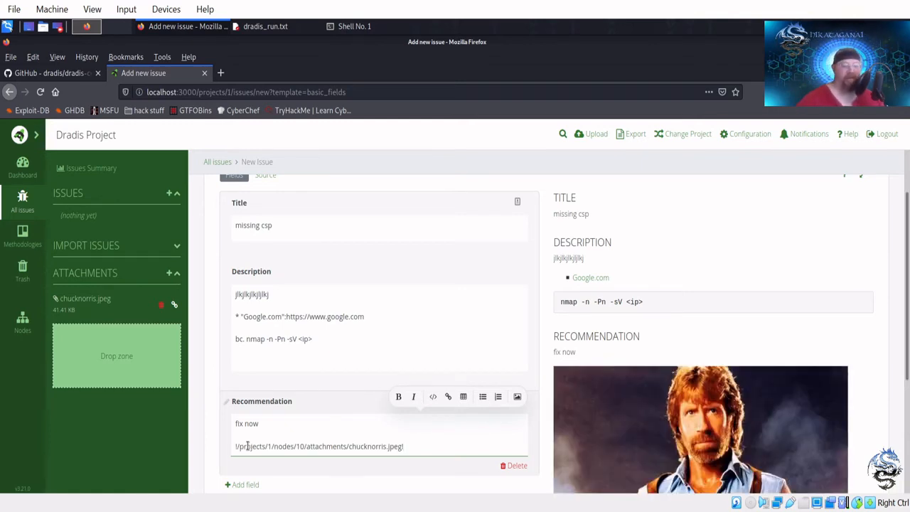
key(Return)
scroll(845, 302, down, 3)
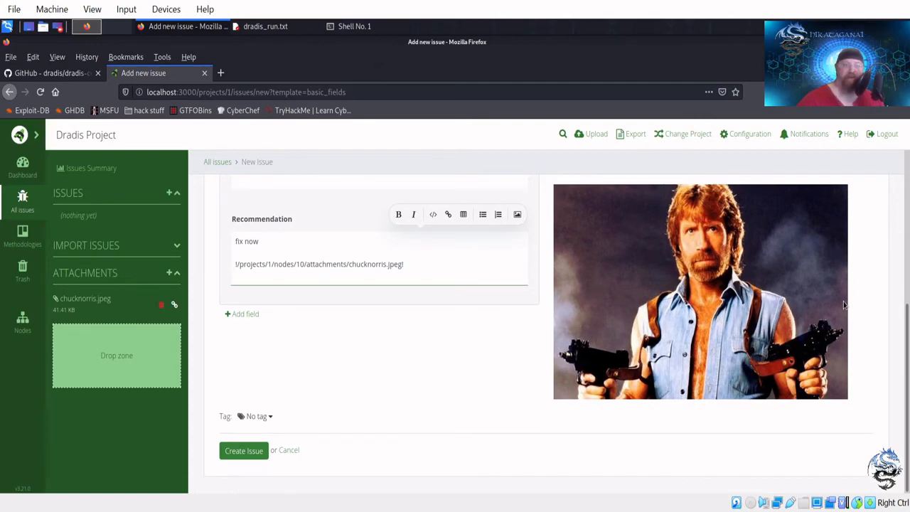
scroll(845, 305, up, 1)
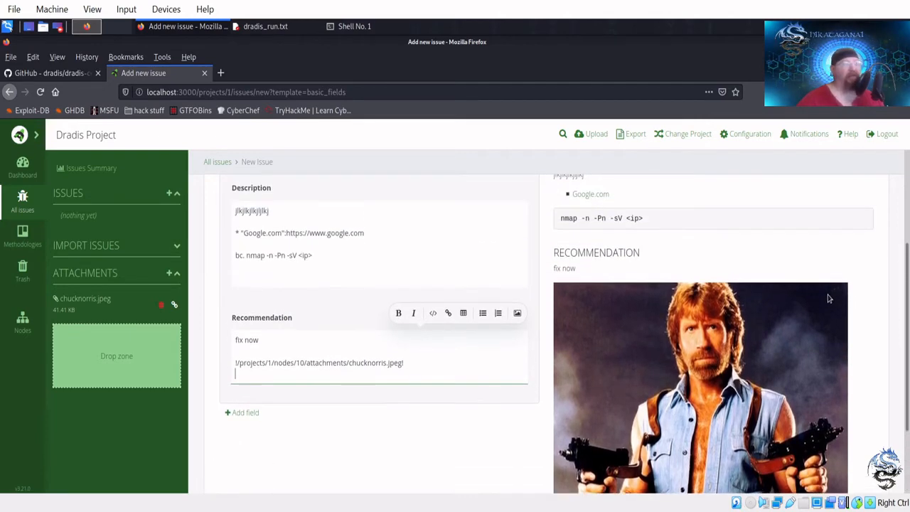
Tag the missing csp issue as High and create it.
scroll(828, 299, up, 2)
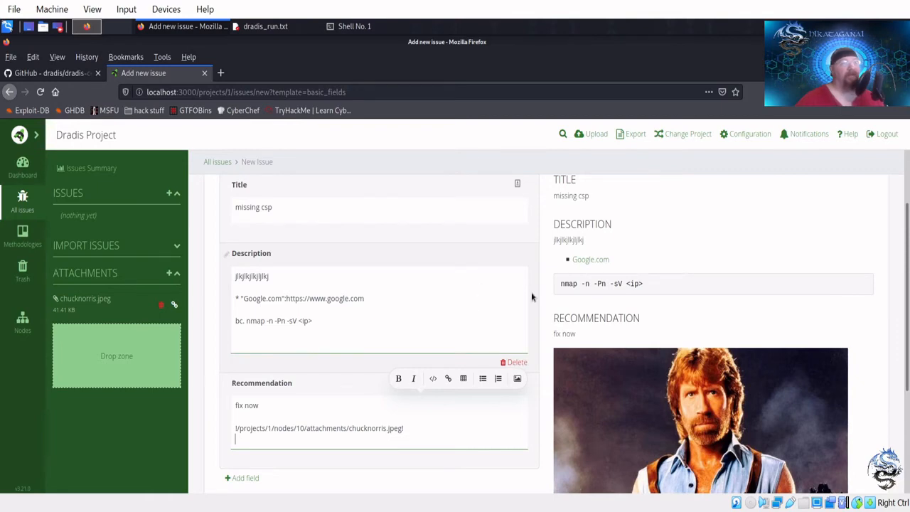
scroll(544, 333, down, 3)
scroll(335, 433, down, 1)
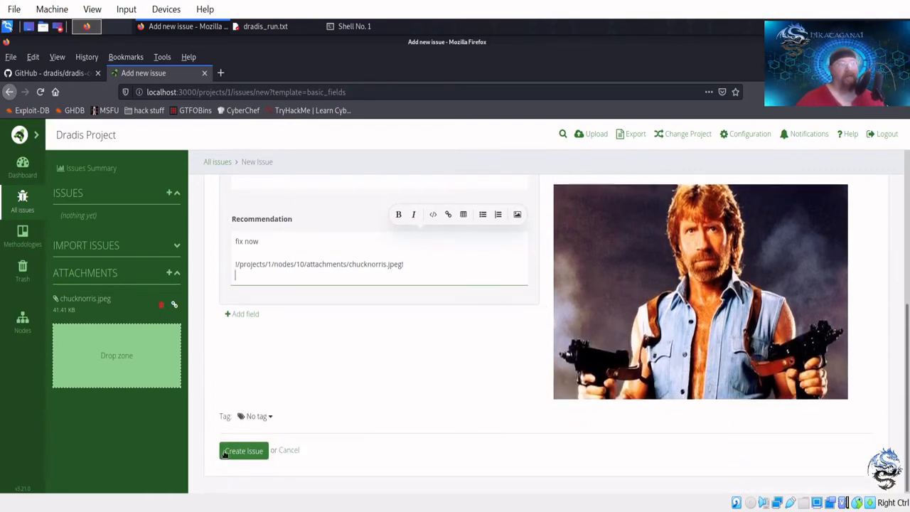
click(268, 416)
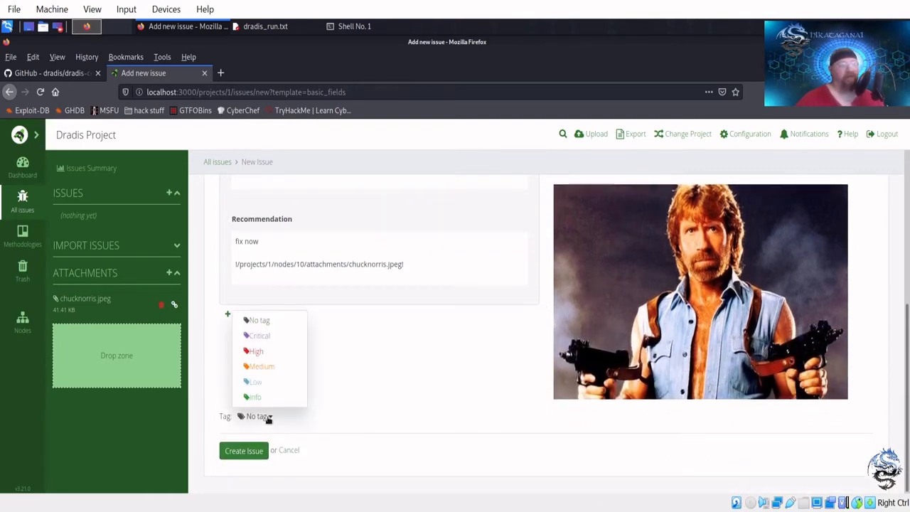
click(261, 353)
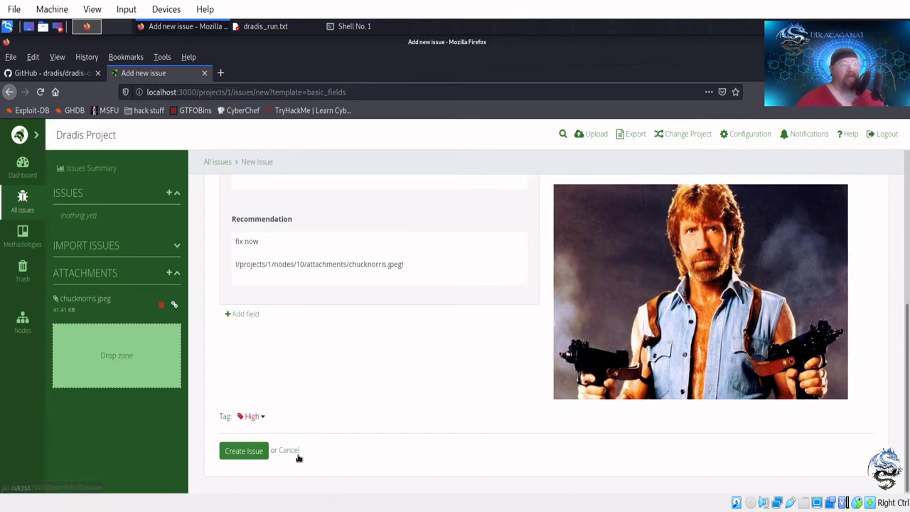
click(244, 452)
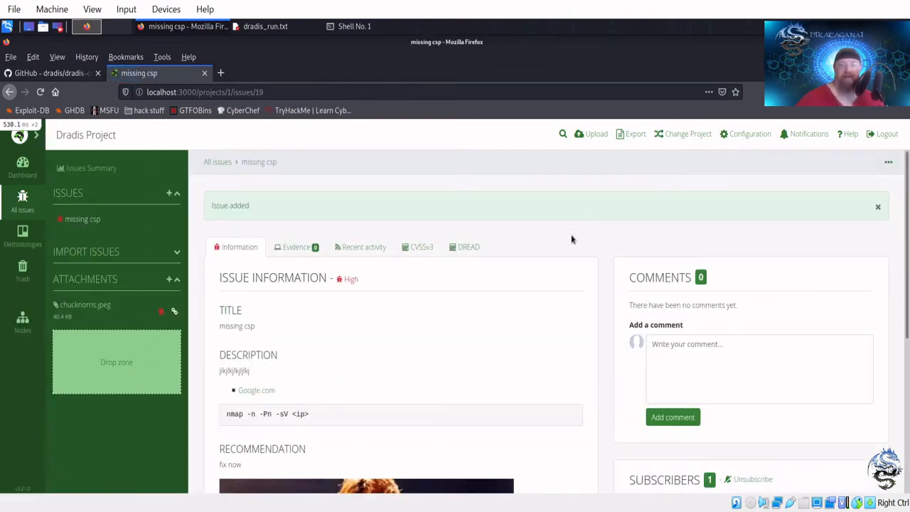
Review the new issue's evidence, general information and recent activity.
click(299, 251)
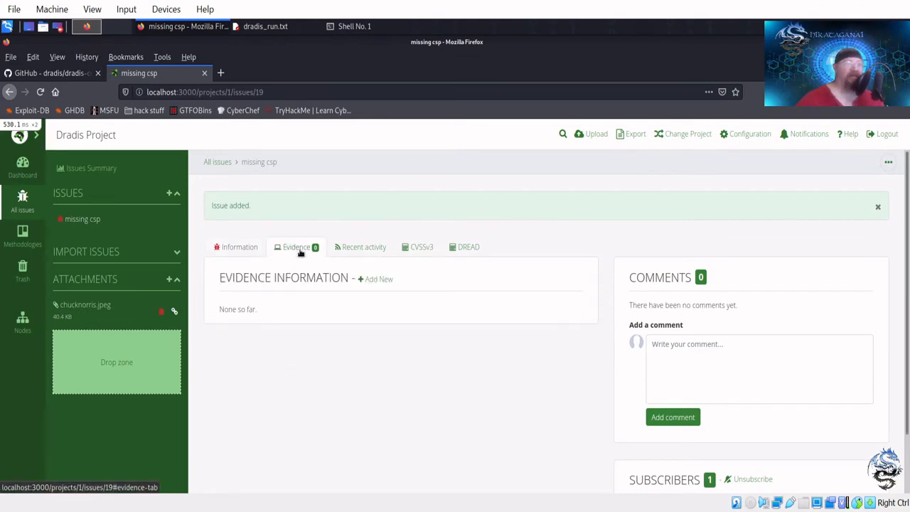
click(242, 251)
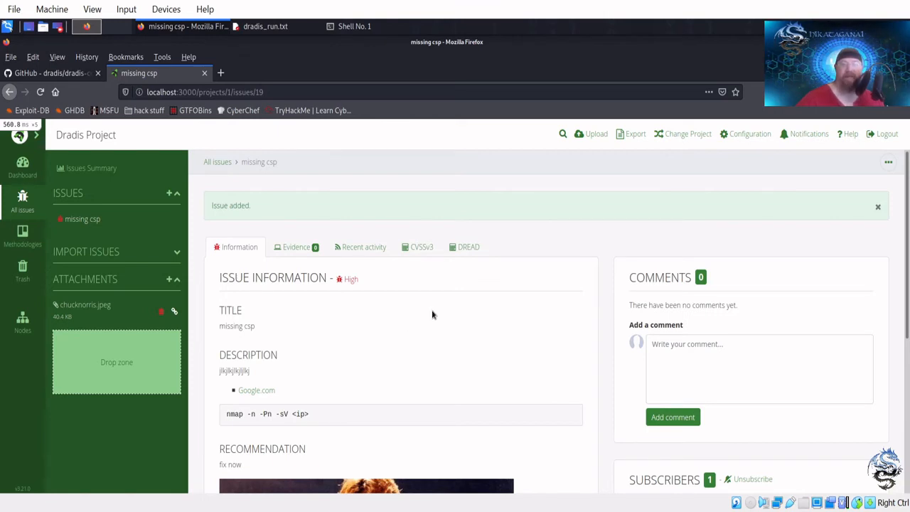
click(299, 249)
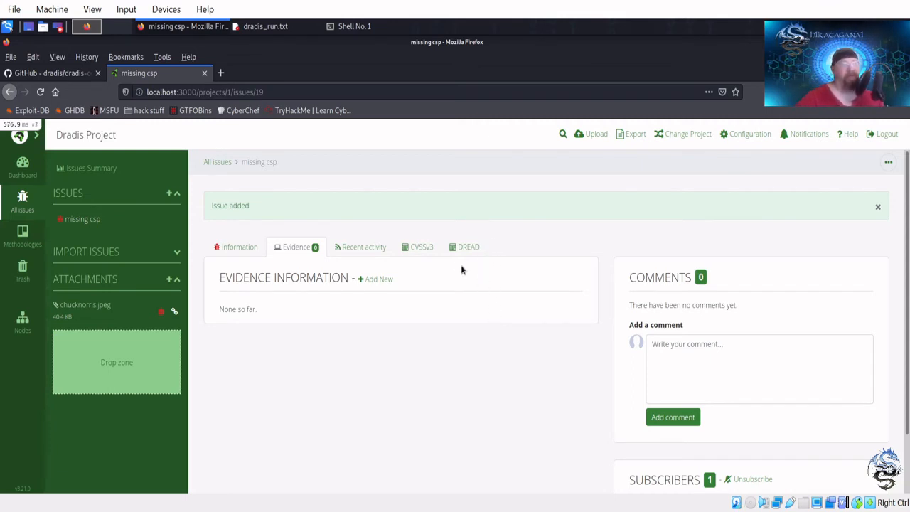
click(370, 249)
Edit the issue's CVSSv3 base scoring: Attack Vector Network, Attack Complexity High, Privileges Required Low, User Interaction Required.
click(416, 251)
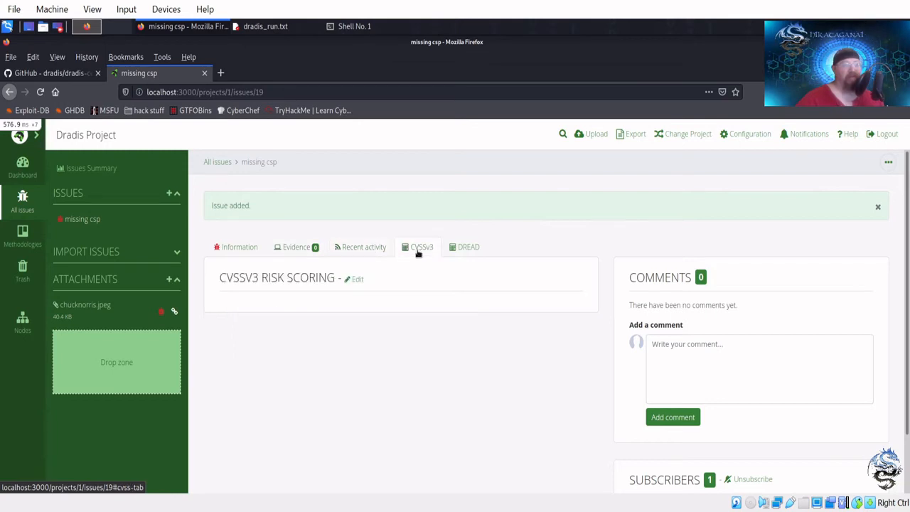
click(356, 279)
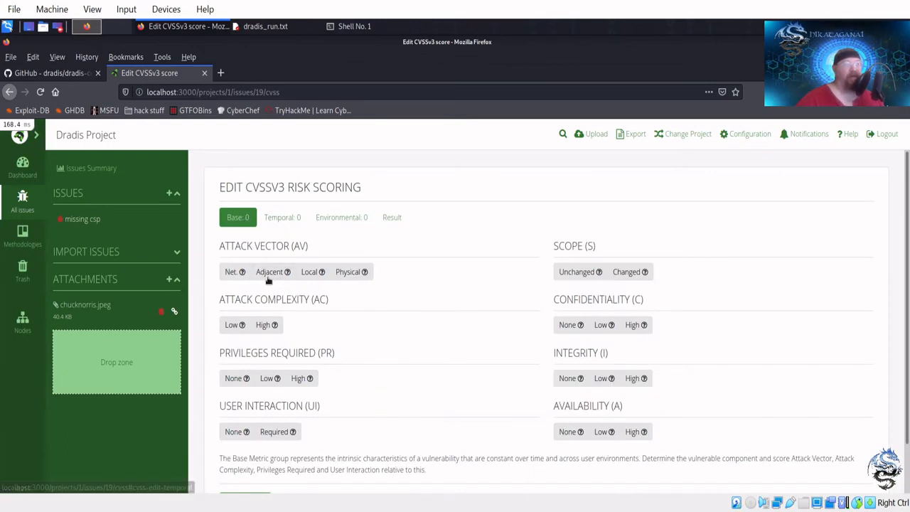
click(233, 273)
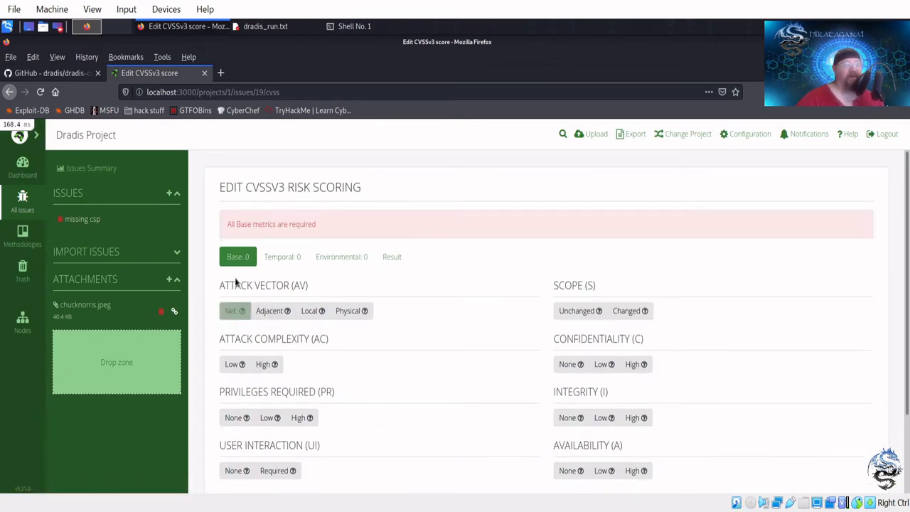
click(265, 364)
click(269, 418)
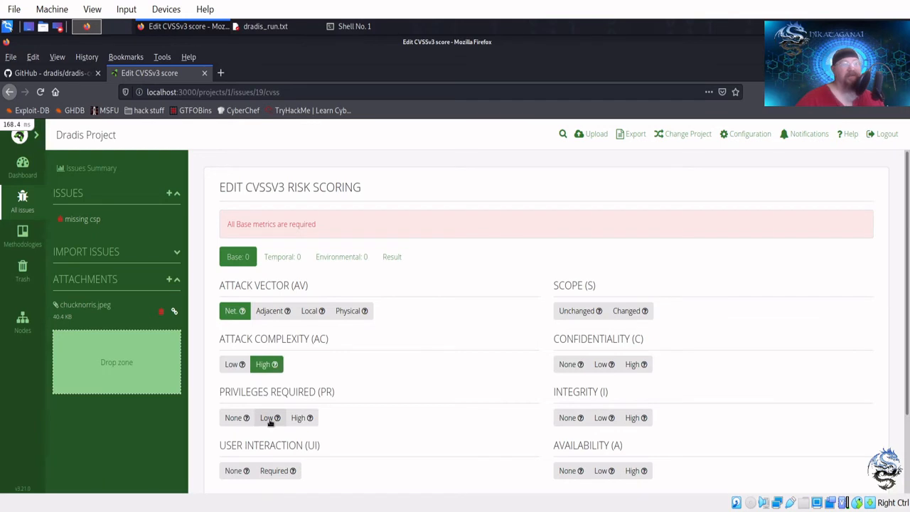
click(275, 470)
Set Scope to Unchanged, Confidentiality and Integrity to Low and Availability to None, and save the CVSSv3 scoring.
click(579, 315)
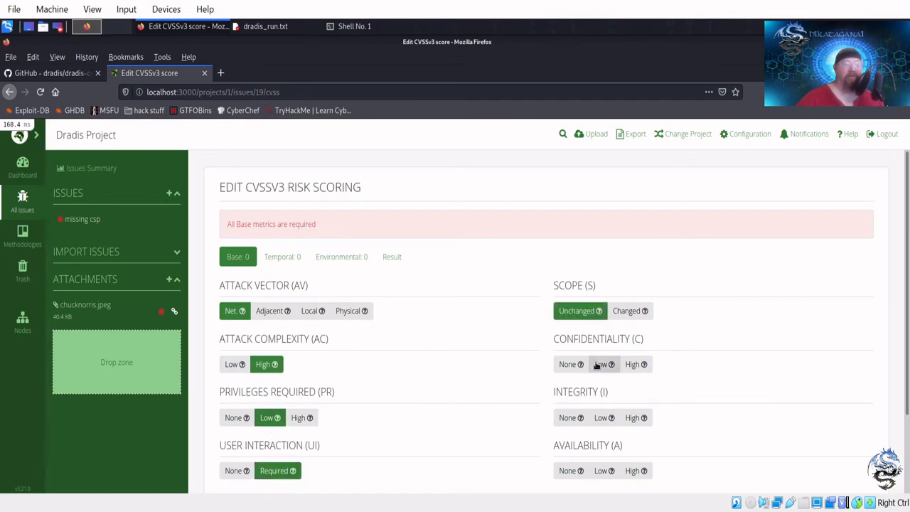
click(603, 364)
click(603, 418)
click(567, 471)
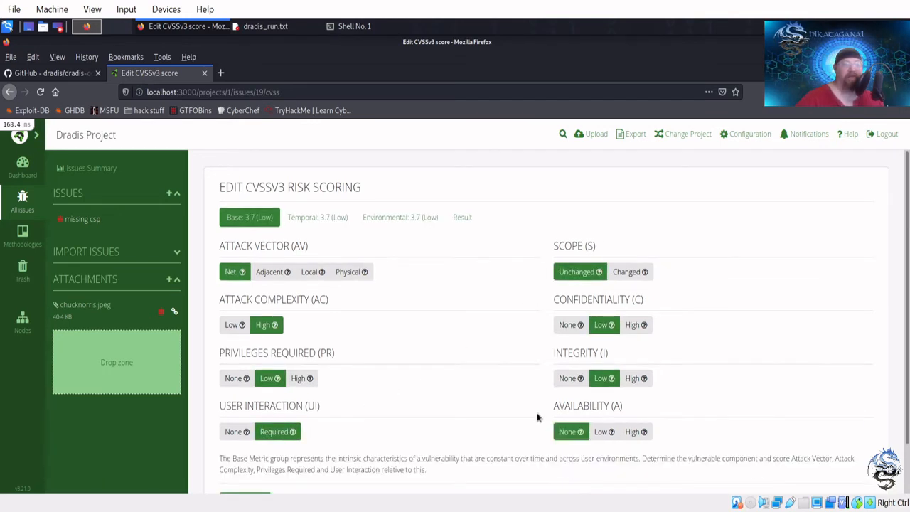
scroll(528, 389, down, 2)
click(245, 451)
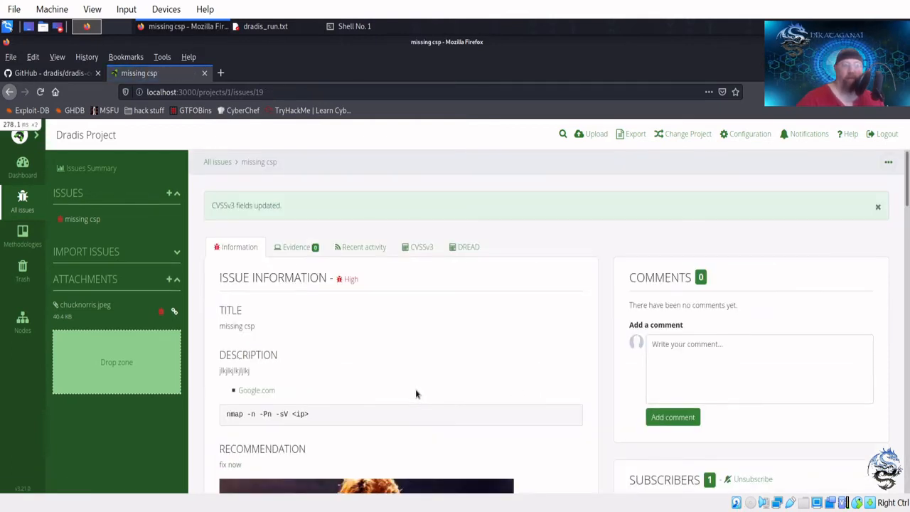
Examine the issue's saved CVSSv3 fields and its DREAD risk scoring section.
click(420, 247)
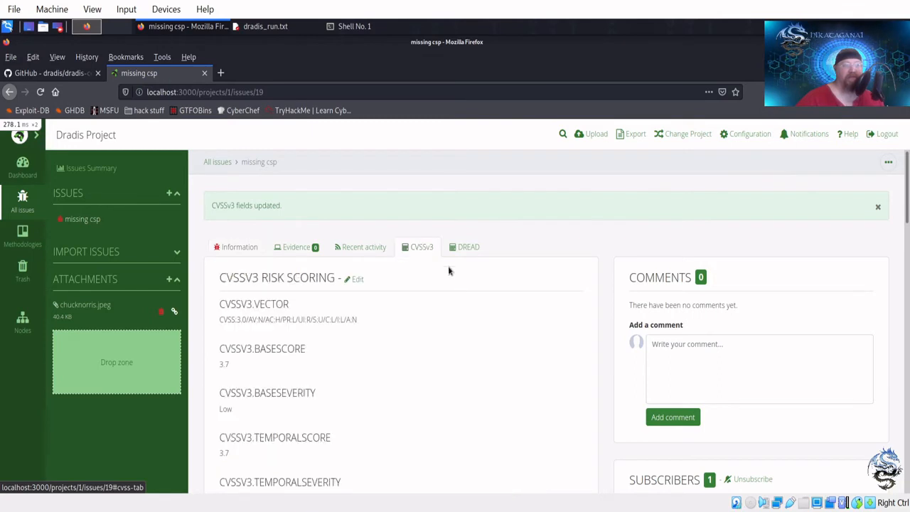
scroll(567, 256, down, 1)
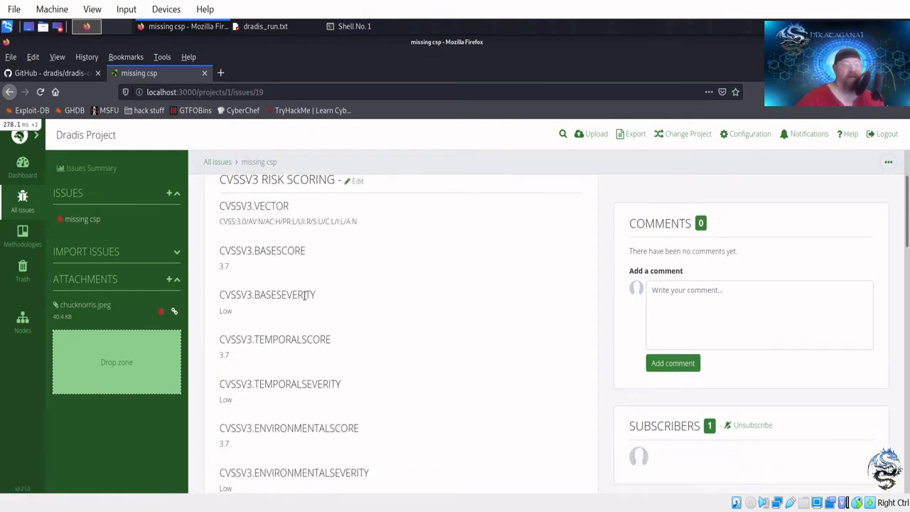
scroll(388, 310, up, 1)
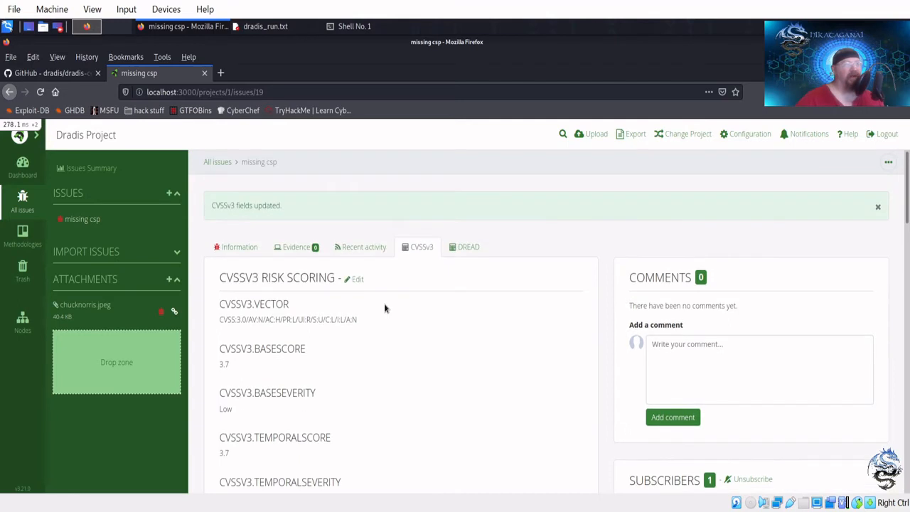
click(466, 246)
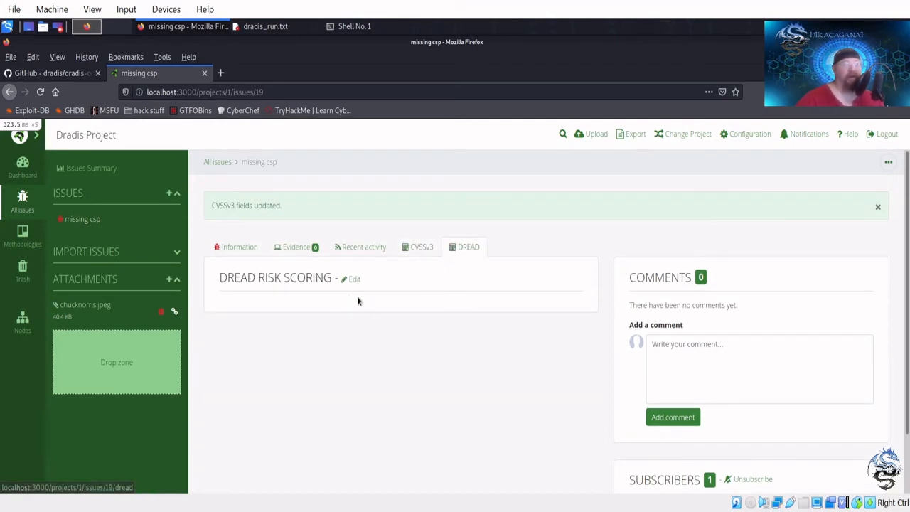
click(422, 247)
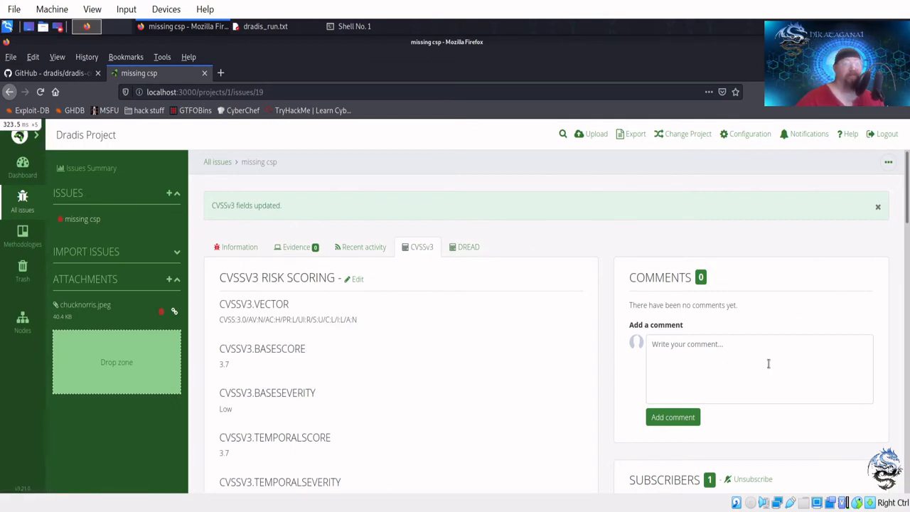
Add the comment "lkkjkjjkl" to the missing csp issue.
scroll(742, 372, down, 1)
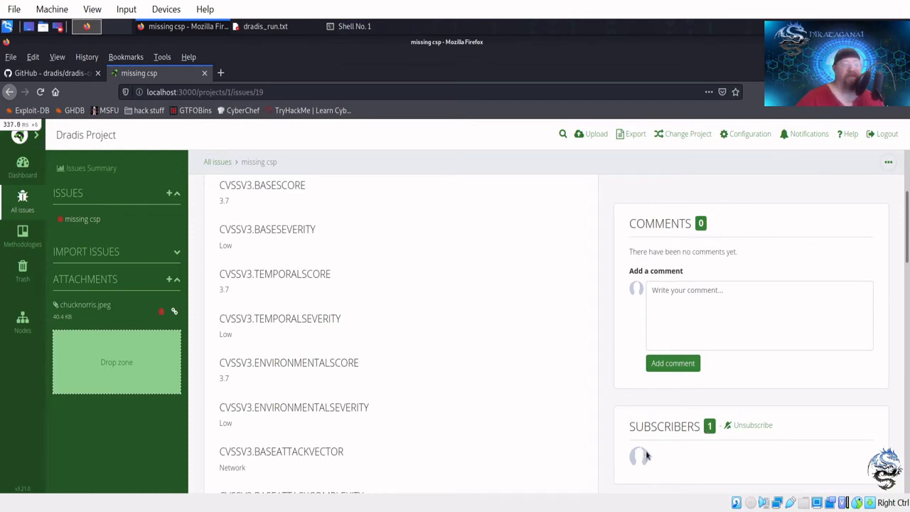
click(702, 290)
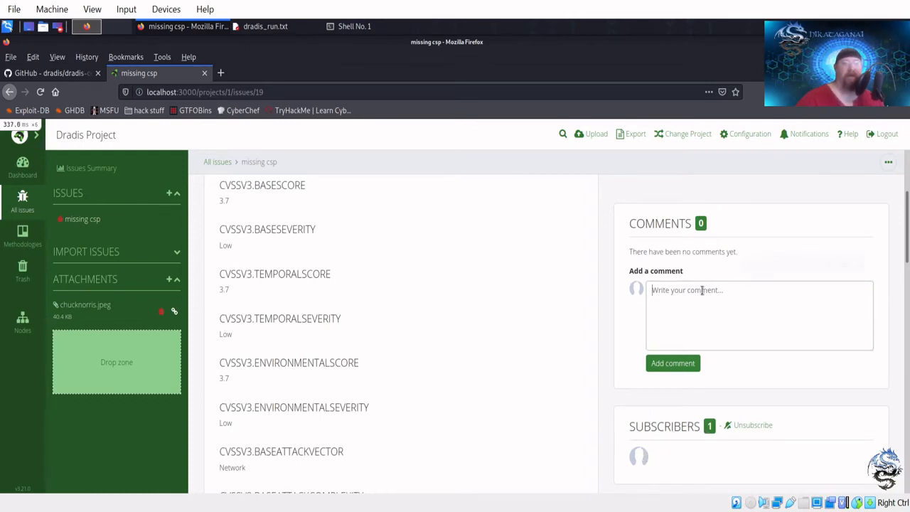
text(lkkjkjjk)
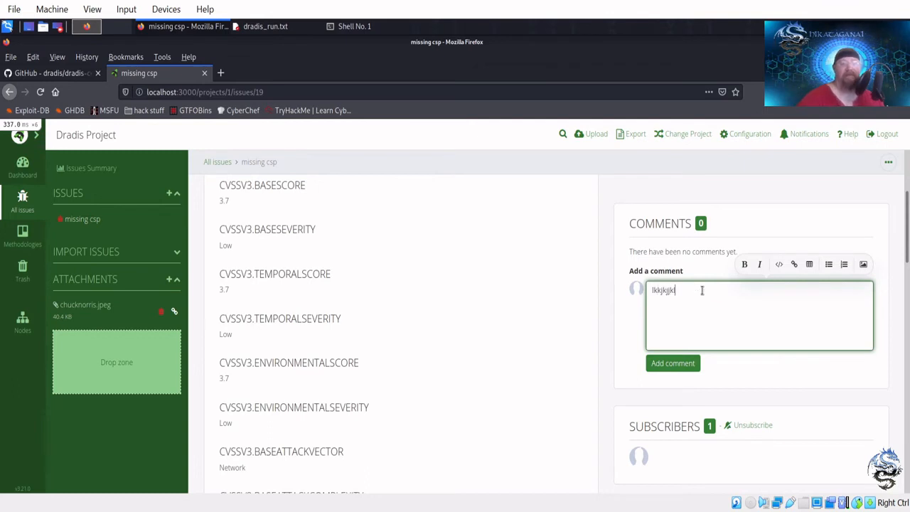
text(l)
click(672, 363)
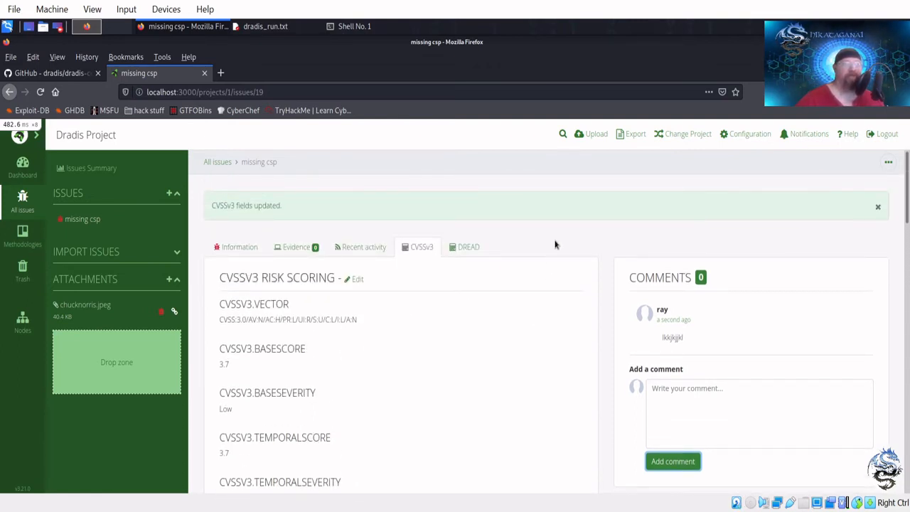
Reopen the missing csp issue, view the description of the Built-in IssueLibrary send option, and close it.
click(76, 219)
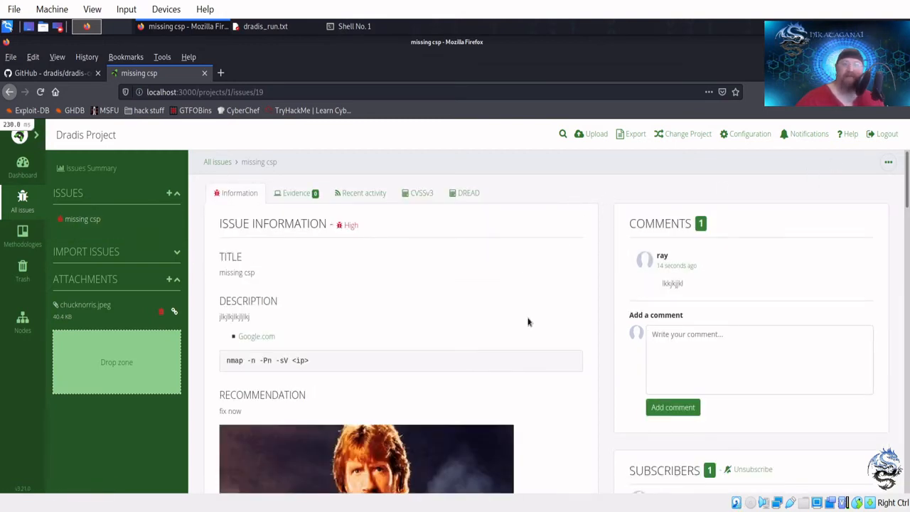
click(890, 163)
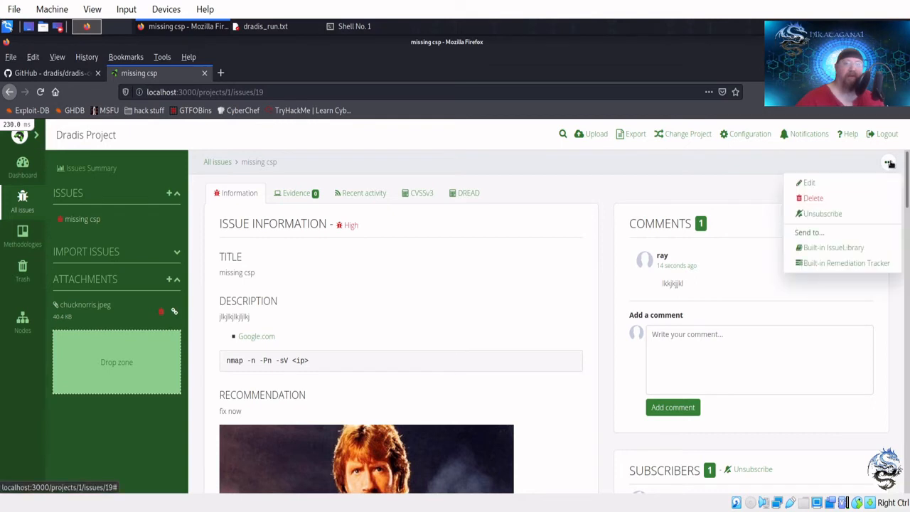
click(818, 251)
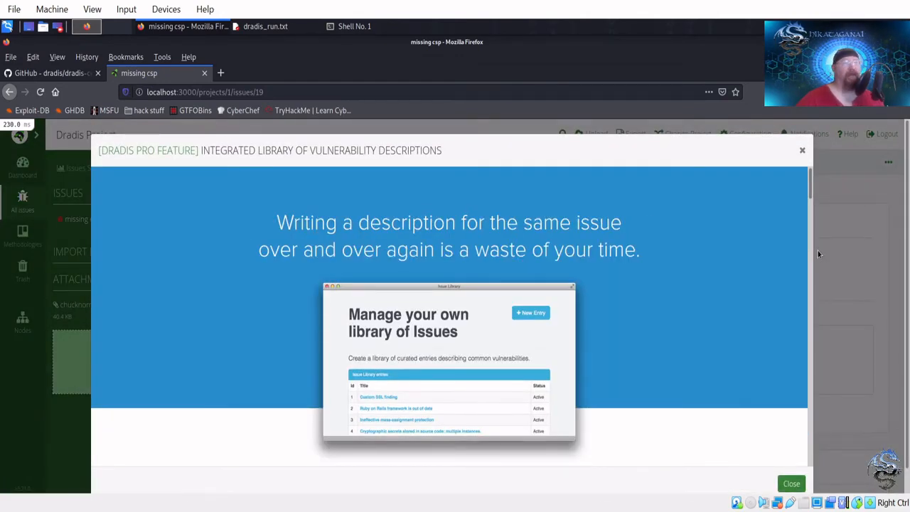
scroll(776, 251, down, 2)
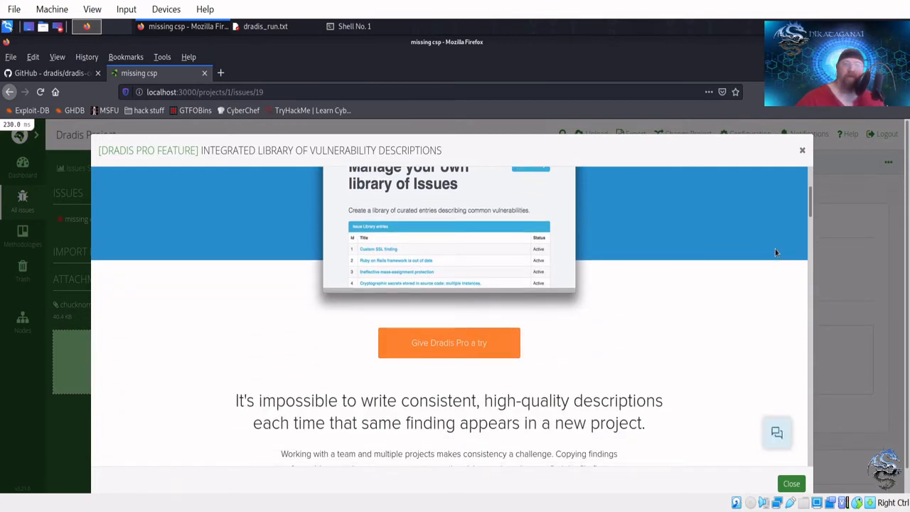
scroll(776, 251, up, 2)
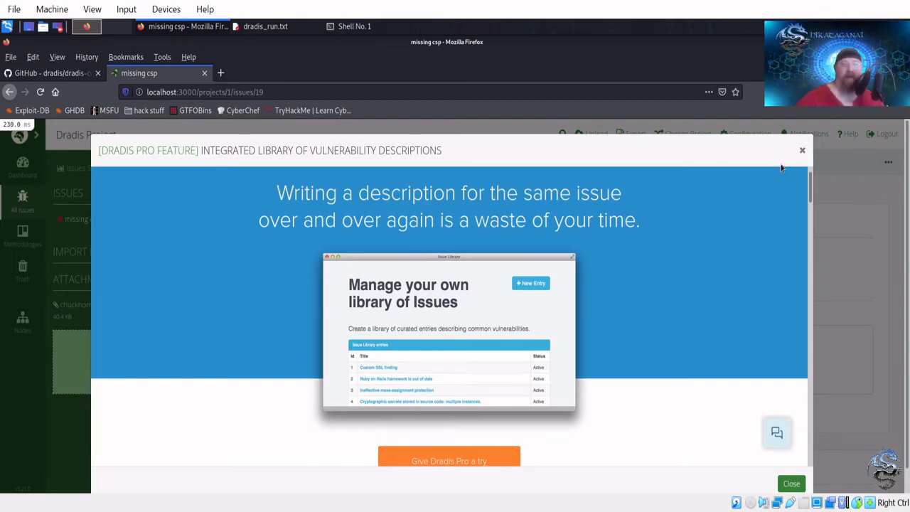
click(803, 151)
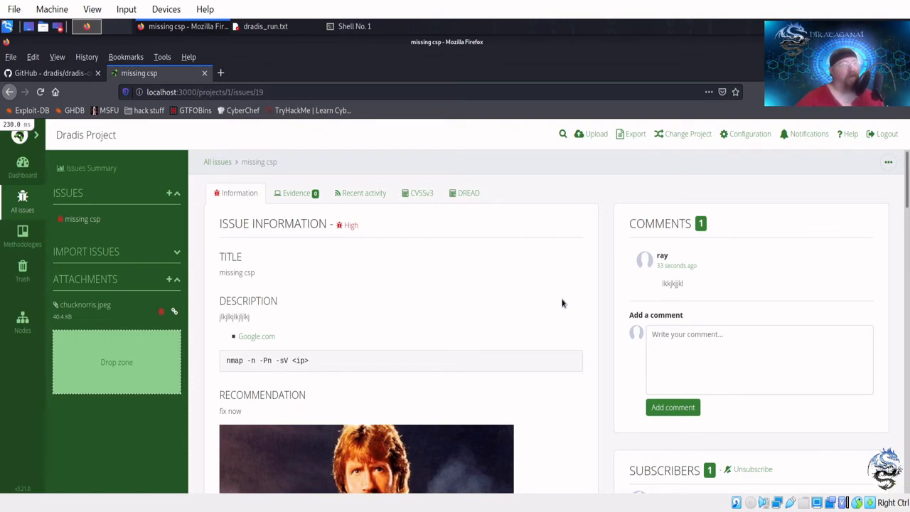
Expand the plugin.output node and inspect the properties of hosts 1.1.1.1, 10.0.155.157 and 173.45.230.150.
click(31, 328)
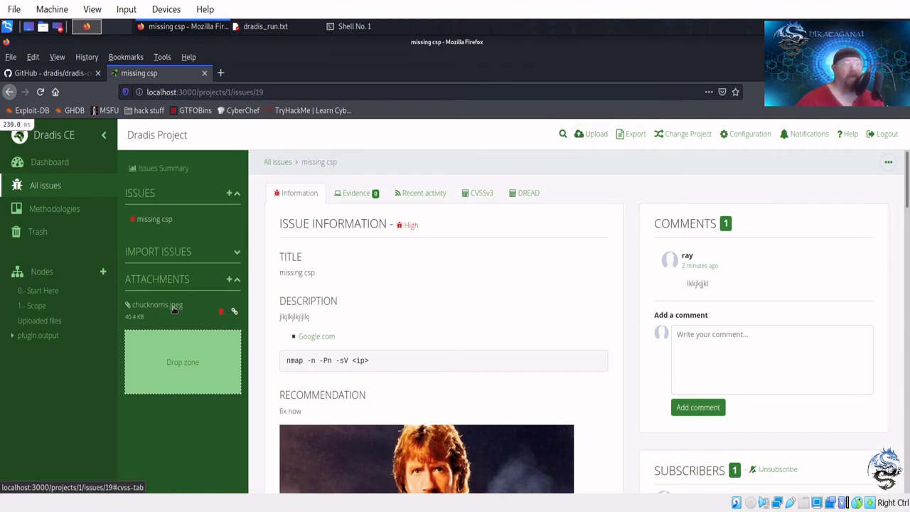
click(12, 335)
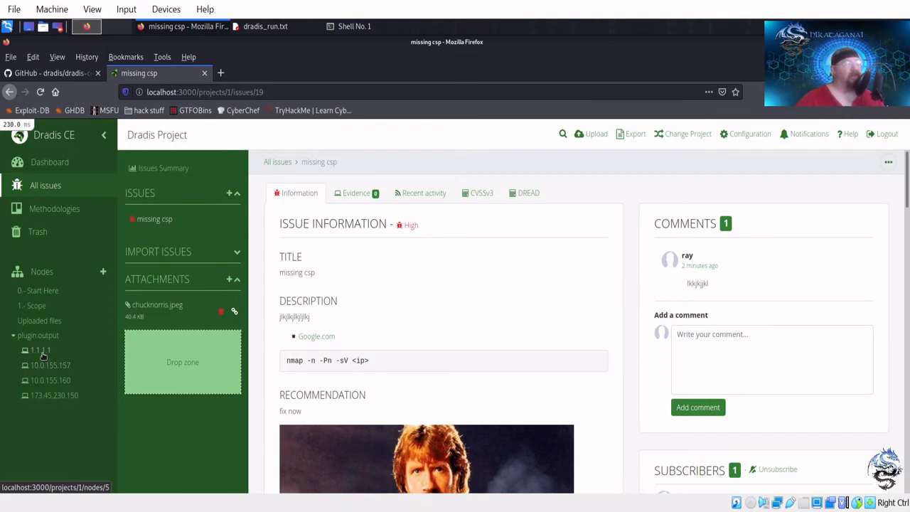
click(41, 352)
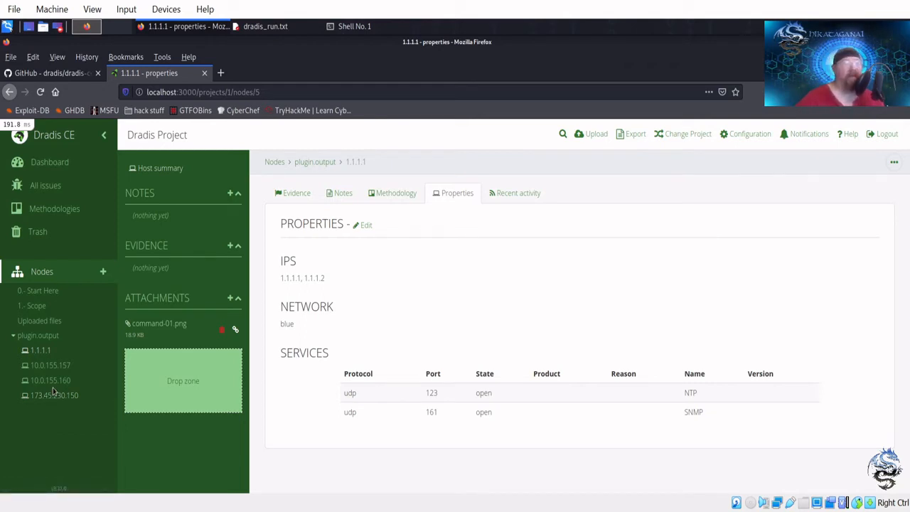
click(47, 366)
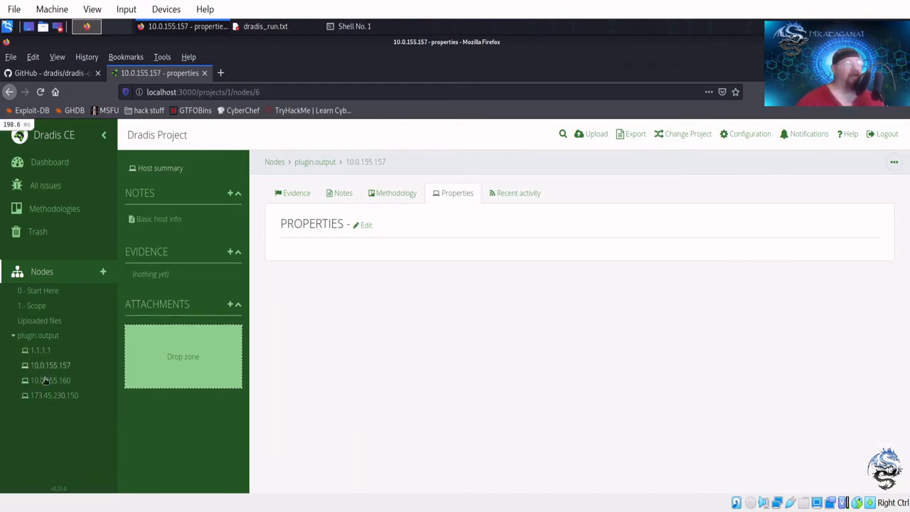
click(52, 396)
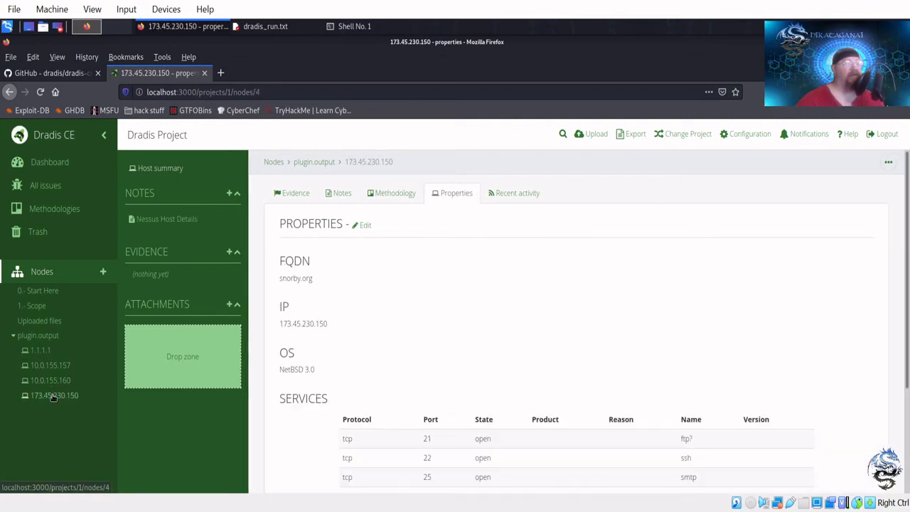
Examine the services of host 173.45.230.150 and open its Nessus Host Details note.
scroll(466, 284, down, 3)
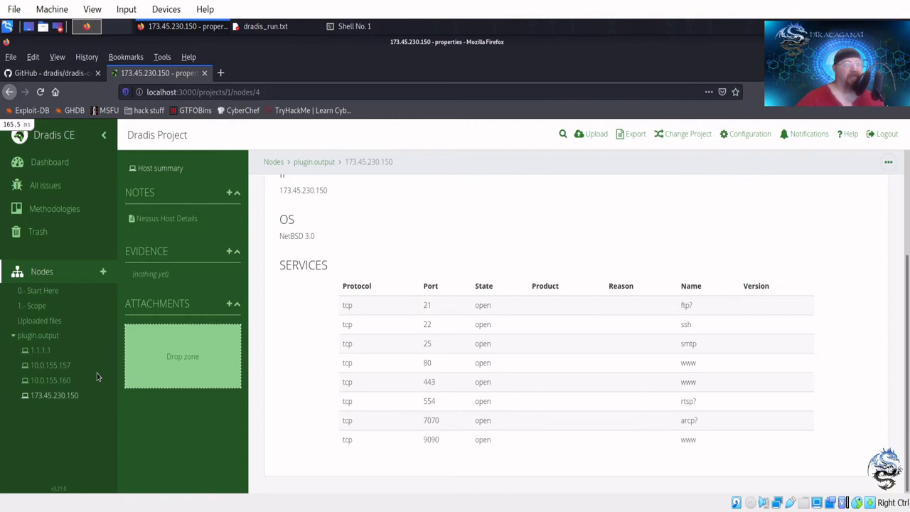
click(159, 220)
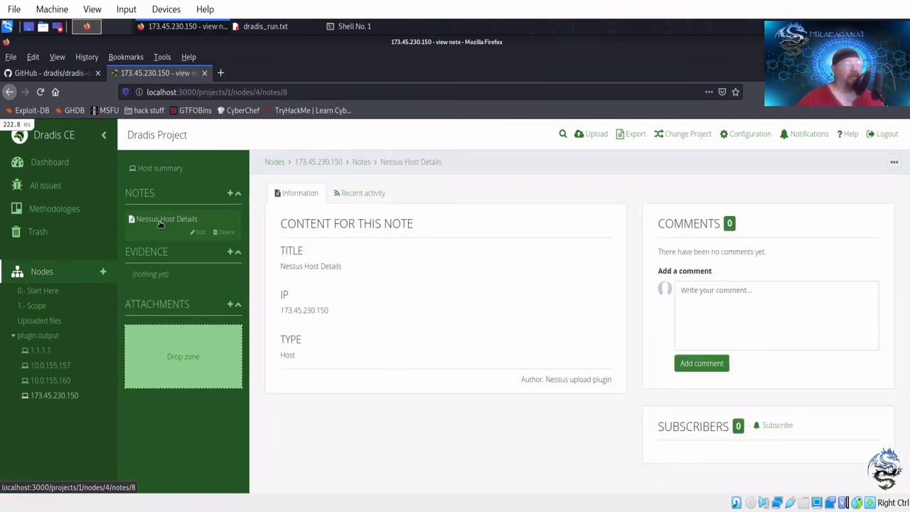
Create a blank note on host 173.45.230.150 with the field value "oipoipoipio" and no field name.
click(230, 195)
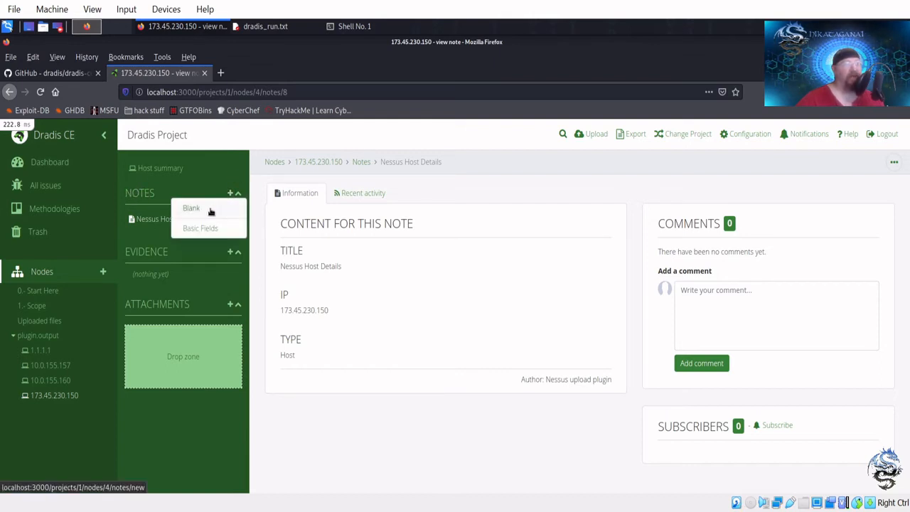
click(211, 207)
click(332, 337)
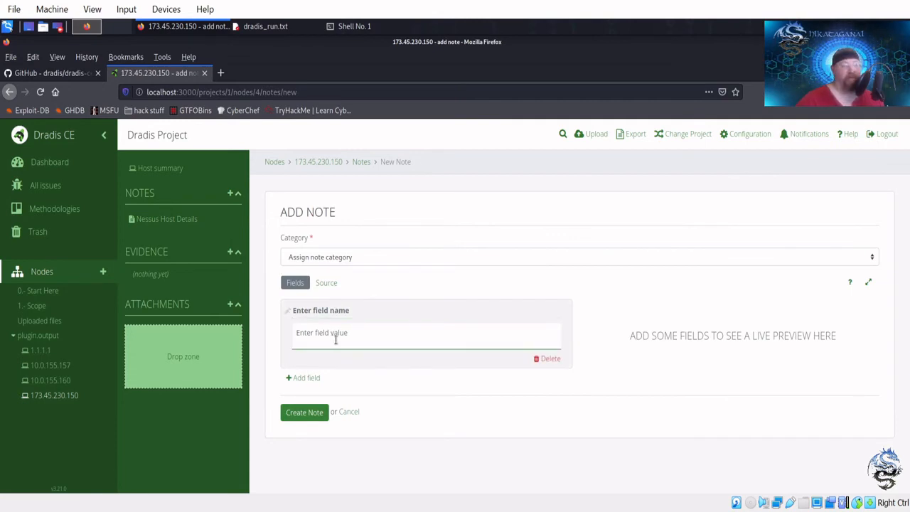
click(336, 339)
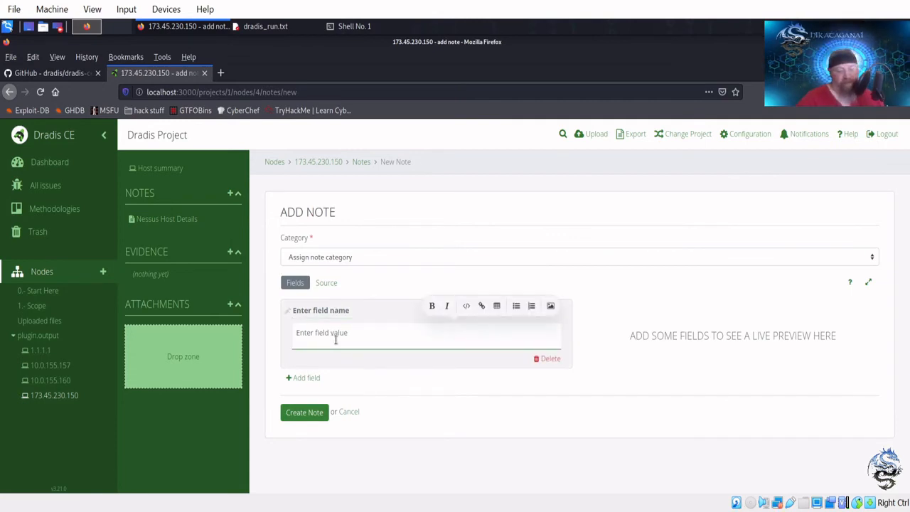
text(oipoipoipio)
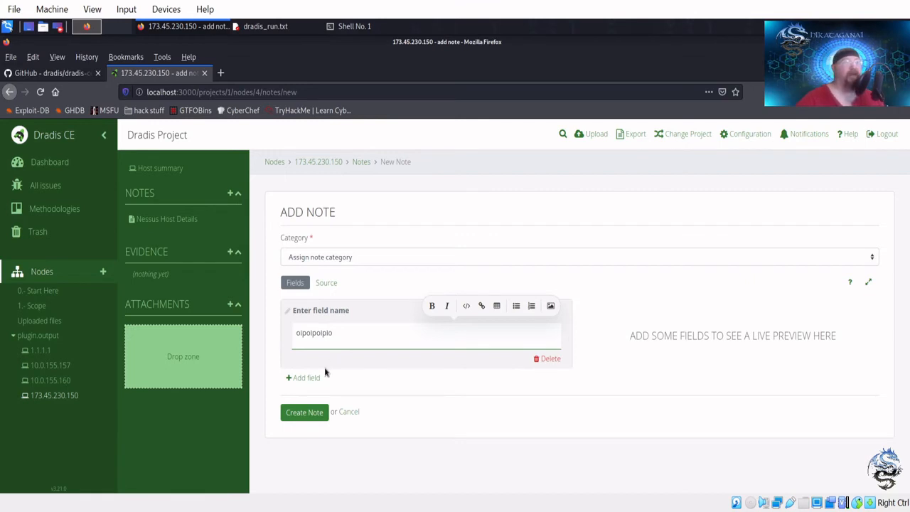
click(304, 413)
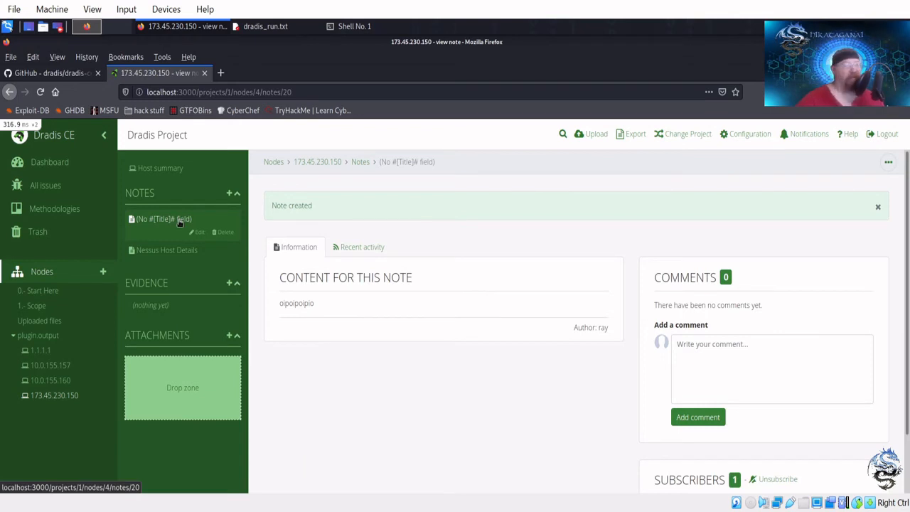
Open the Nessus Host Details note for editing and inspect its content in both the source and fields views.
click(171, 255)
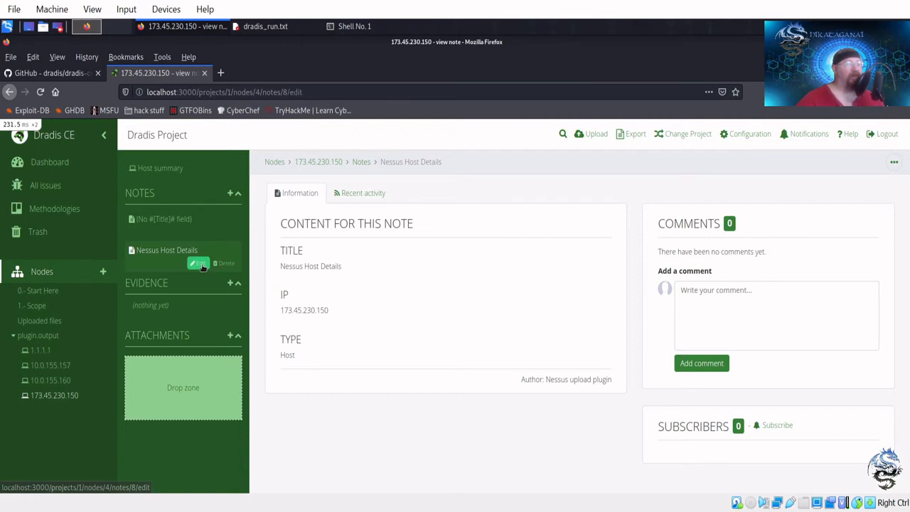
click(198, 264)
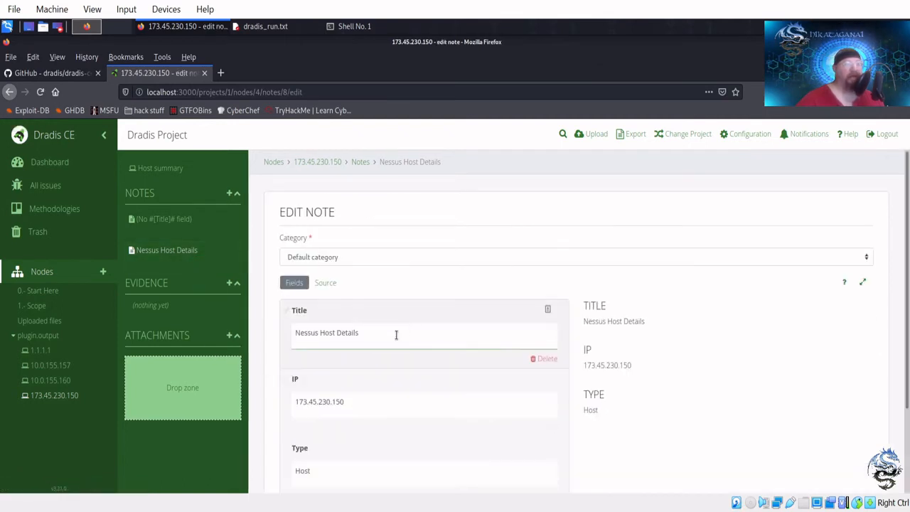
scroll(570, 292, down, 3)
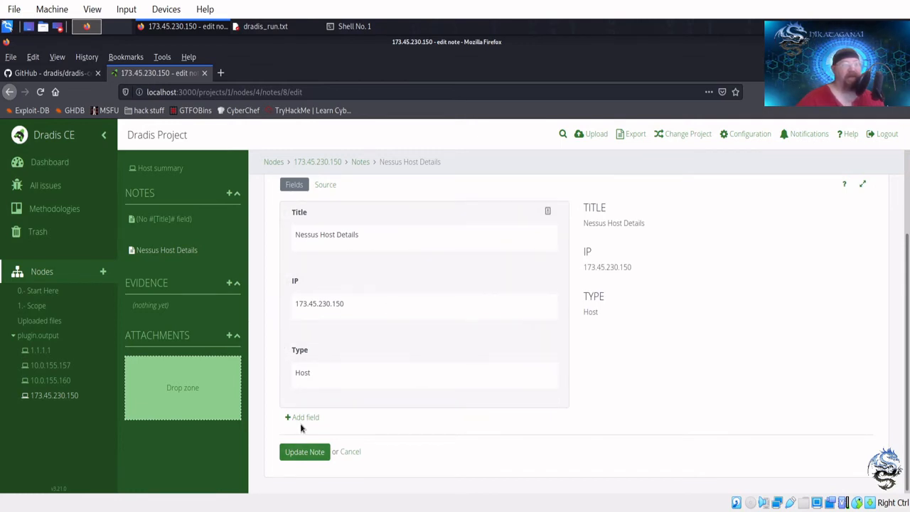
scroll(432, 266, up, 2)
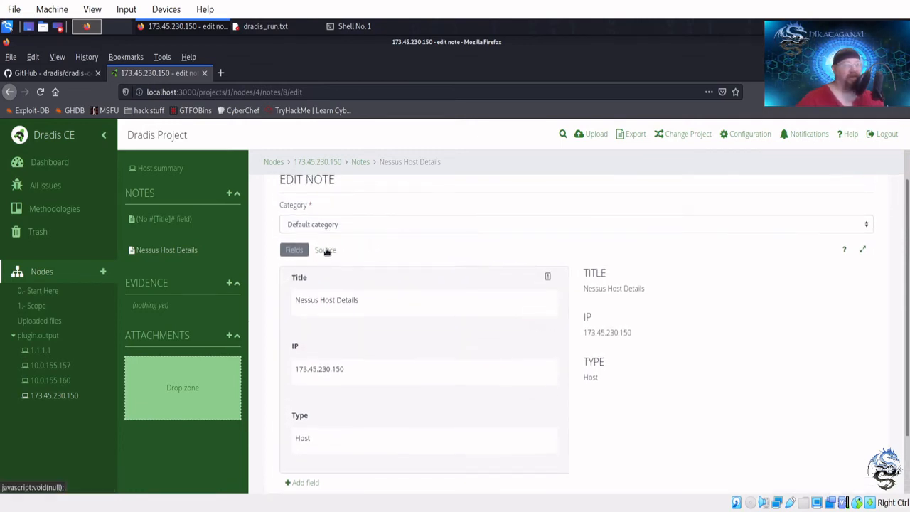
click(326, 250)
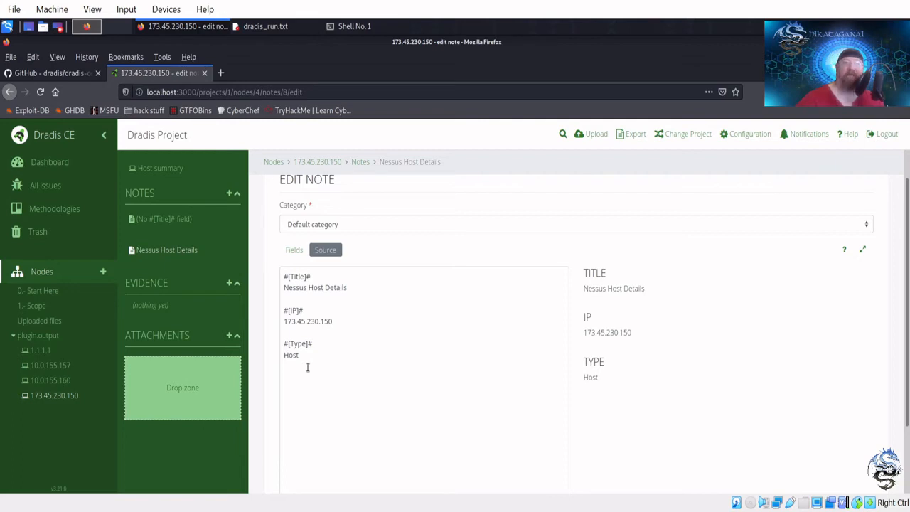
click(294, 250)
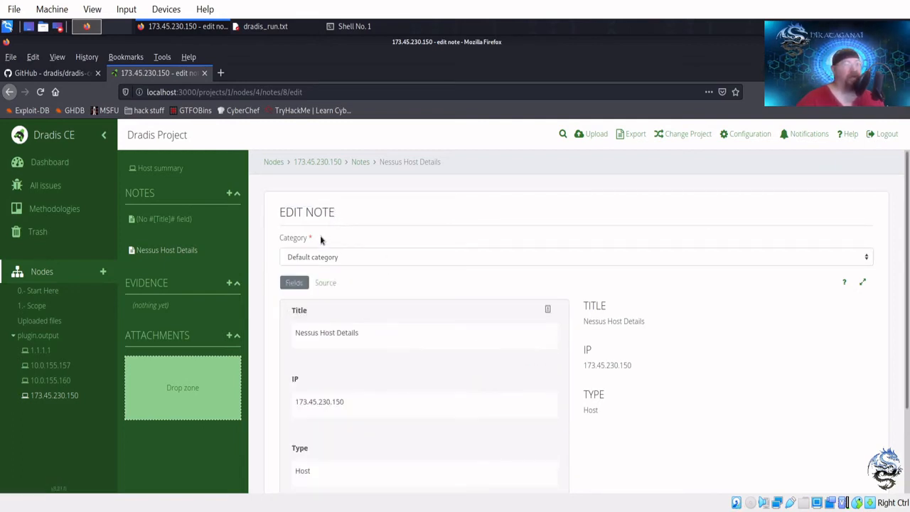
drag(328, 212, 336, 213)
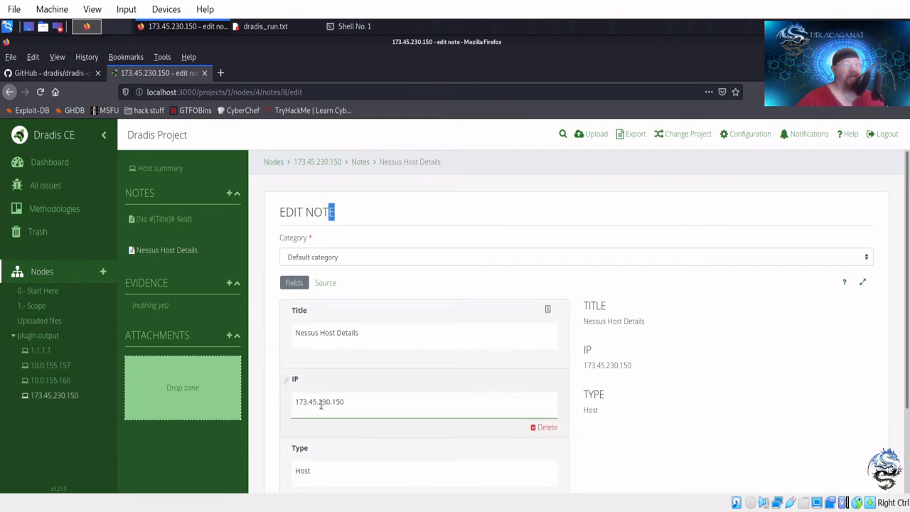
scroll(330, 366, down, 2)
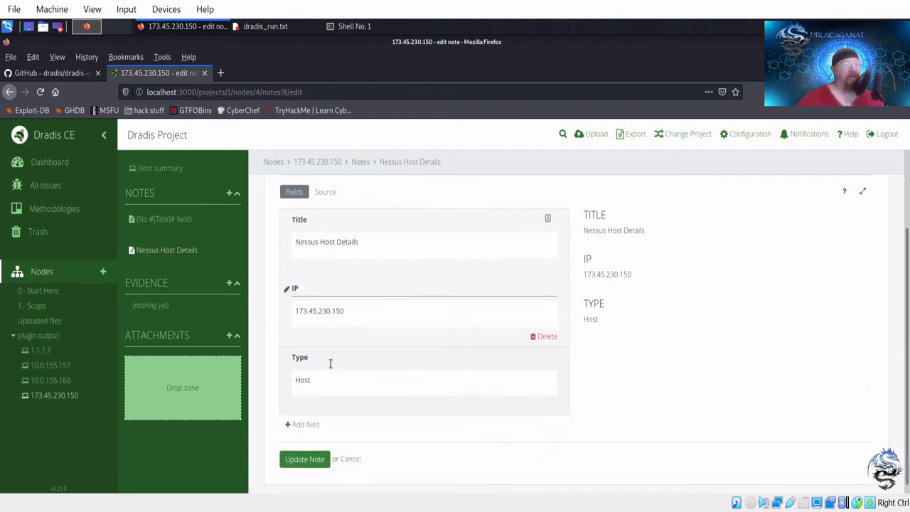
Add a field named "stuff" with the value "kjkljj" to the note draft and check it in the live preview.
click(305, 418)
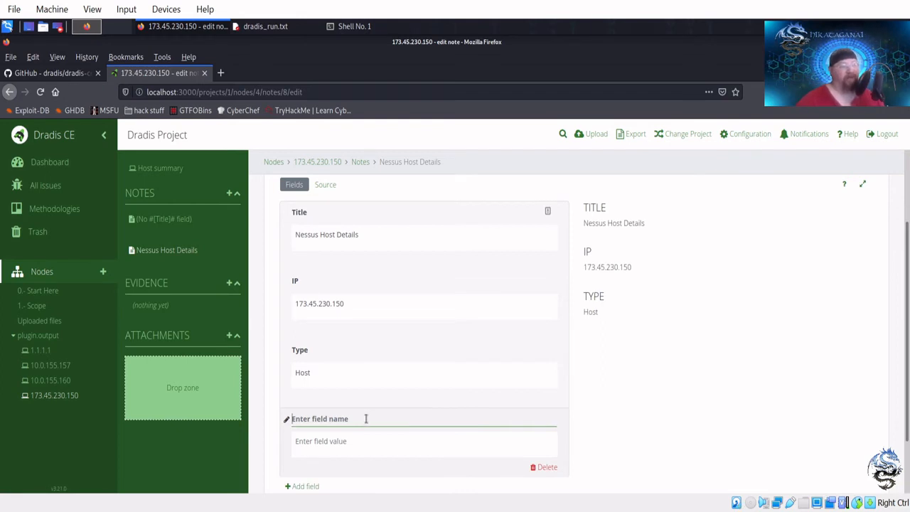
text(stuff)
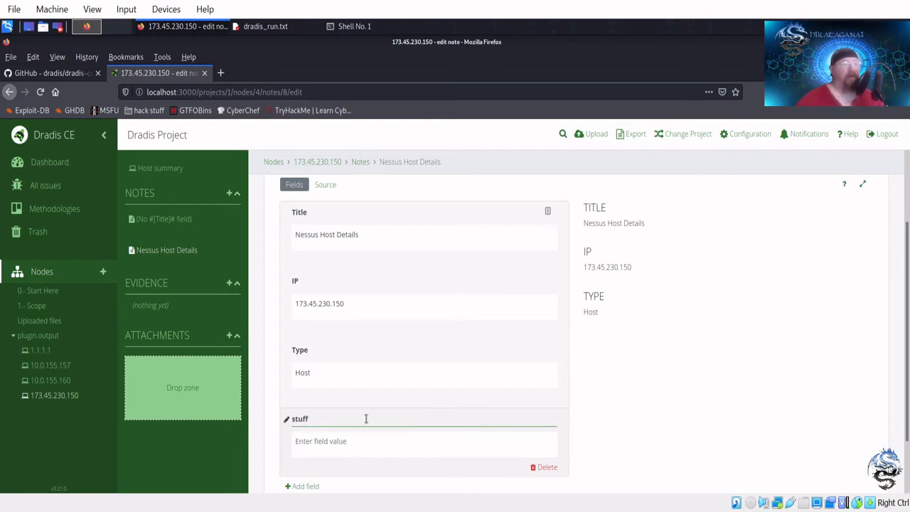
click(332, 440)
text(kjklj)
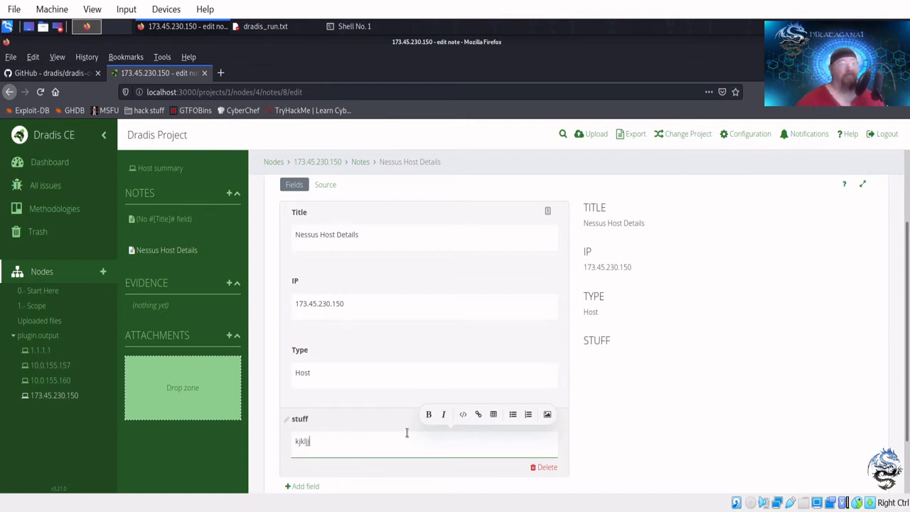
click(614, 404)
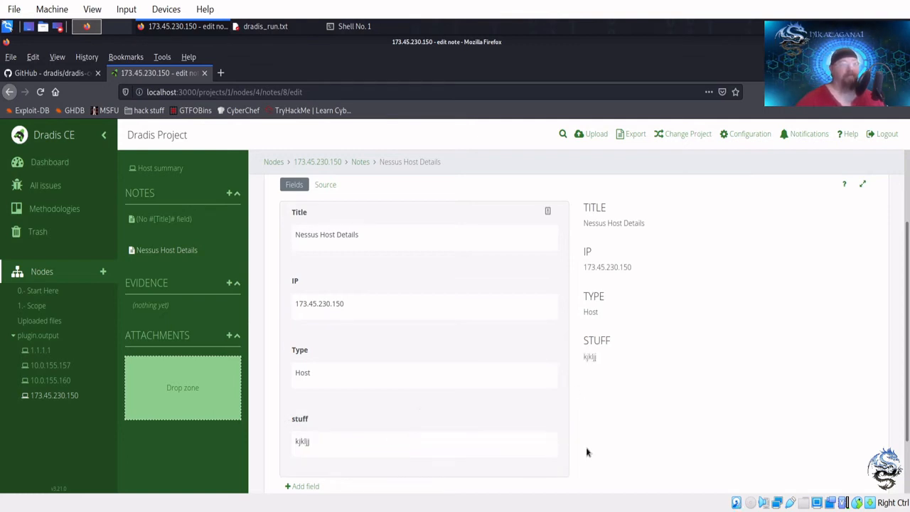
drag(613, 340, 583, 346)
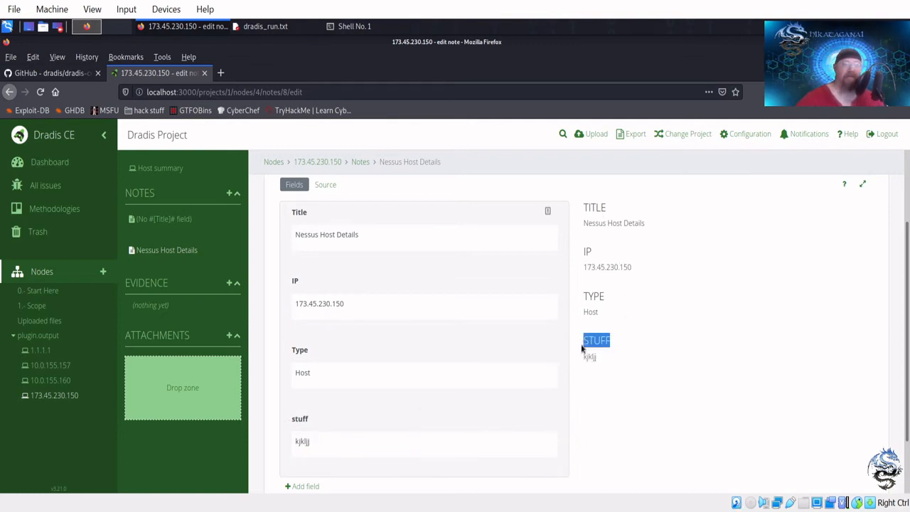
click(606, 357)
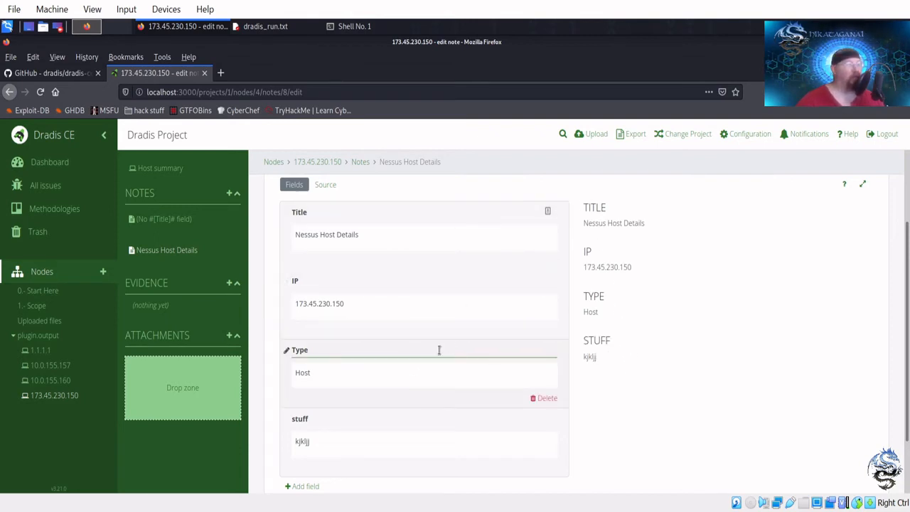
View the Scope and Start Here nodes and read the URLs and accounts note under Scope.
click(35, 307)
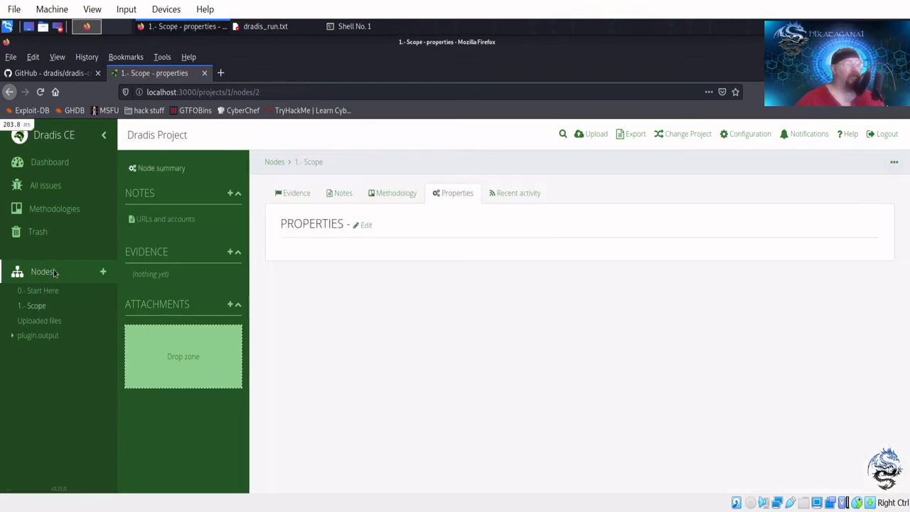
click(40, 293)
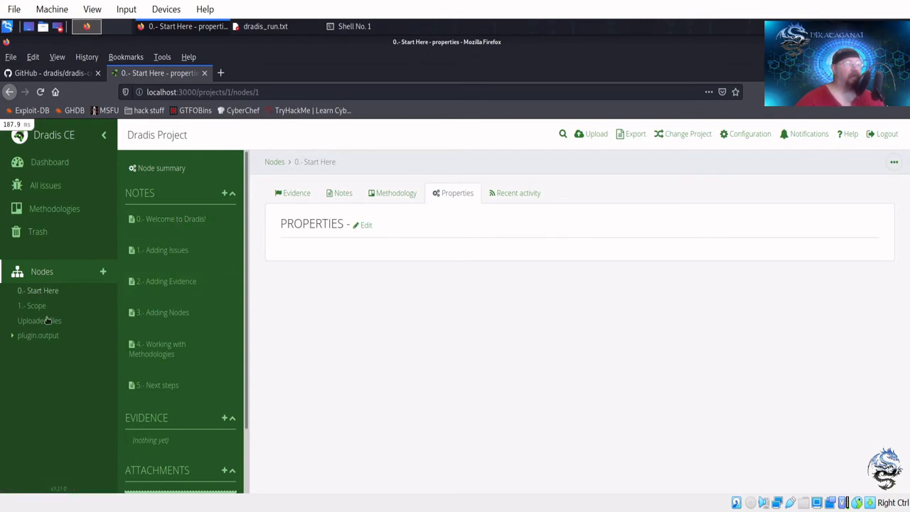
click(40, 306)
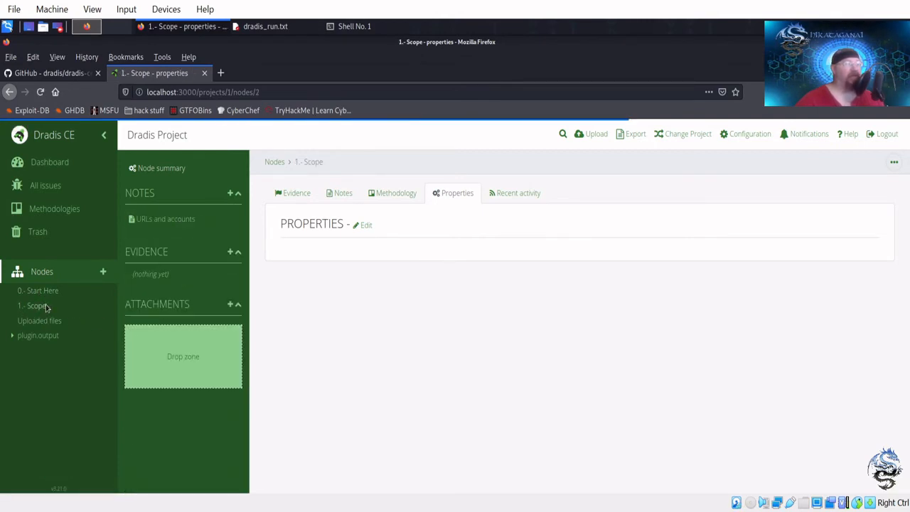
click(162, 225)
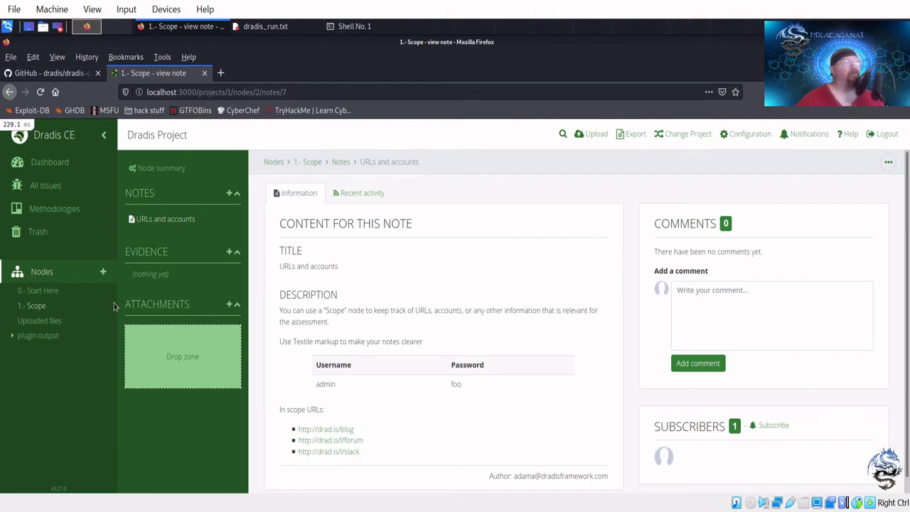
Review the project summary on the dashboard, including issues, methodology progress and recent activity.
click(58, 171)
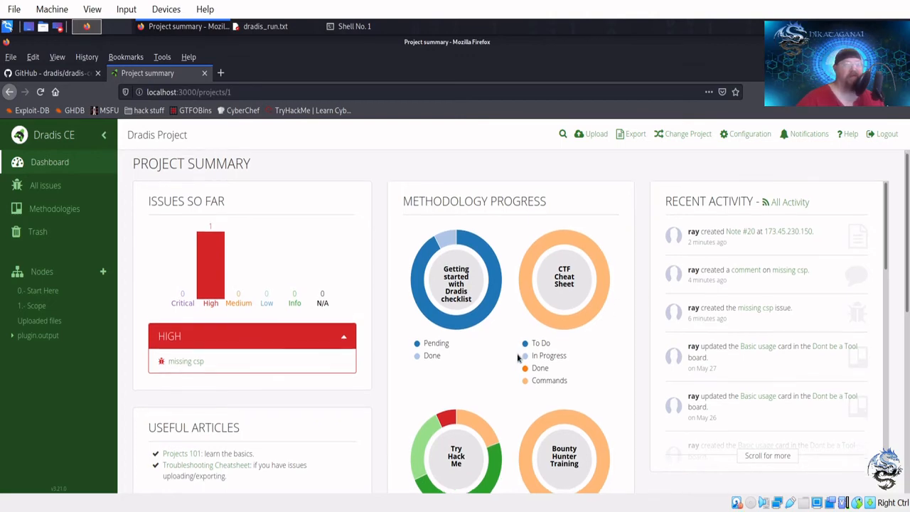
scroll(518, 358, down, 3)
scroll(517, 358, down, 3)
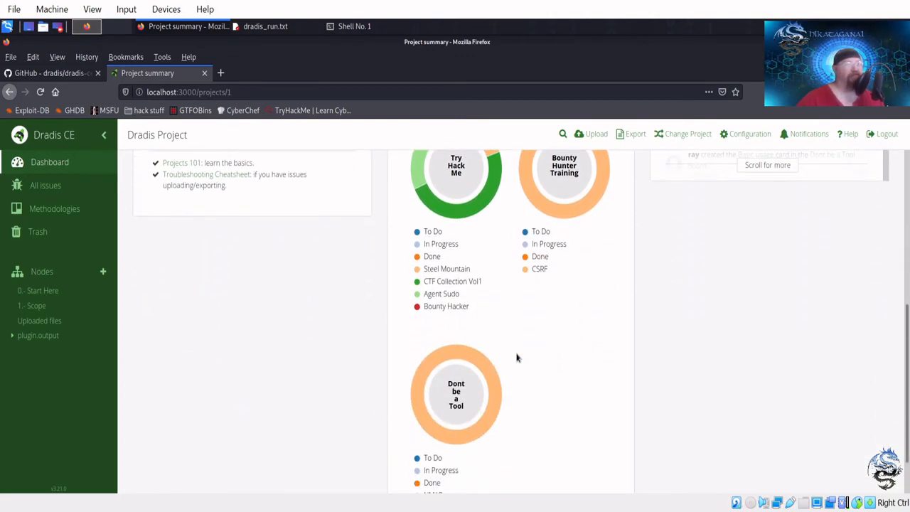
scroll(517, 357, down, 1)
scroll(516, 352, up, 7)
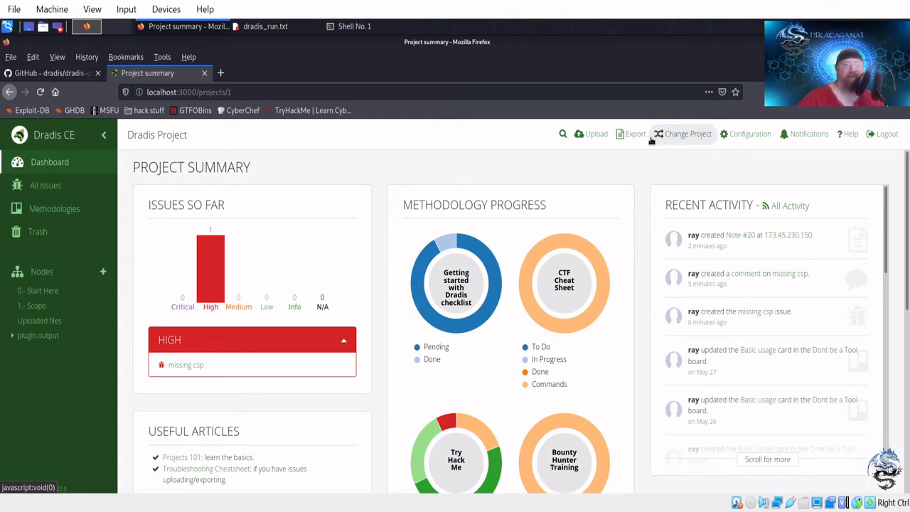
Open the Export Manager, read the description of the Pro feature Custom Word reports, and close it.
click(629, 138)
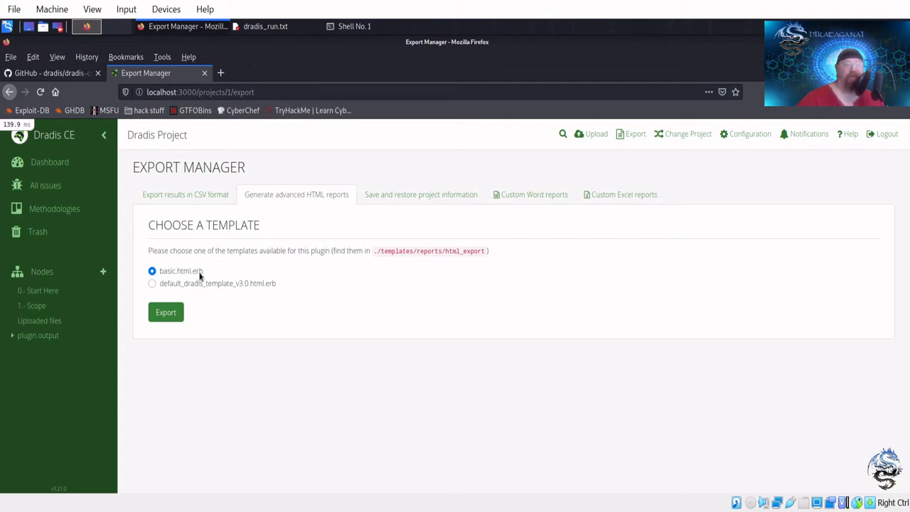
click(548, 195)
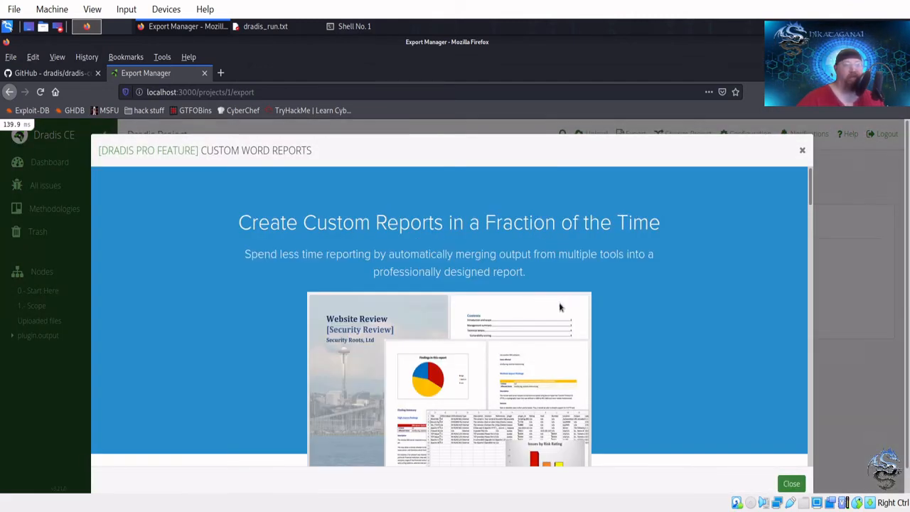
scroll(560, 307, down, 2)
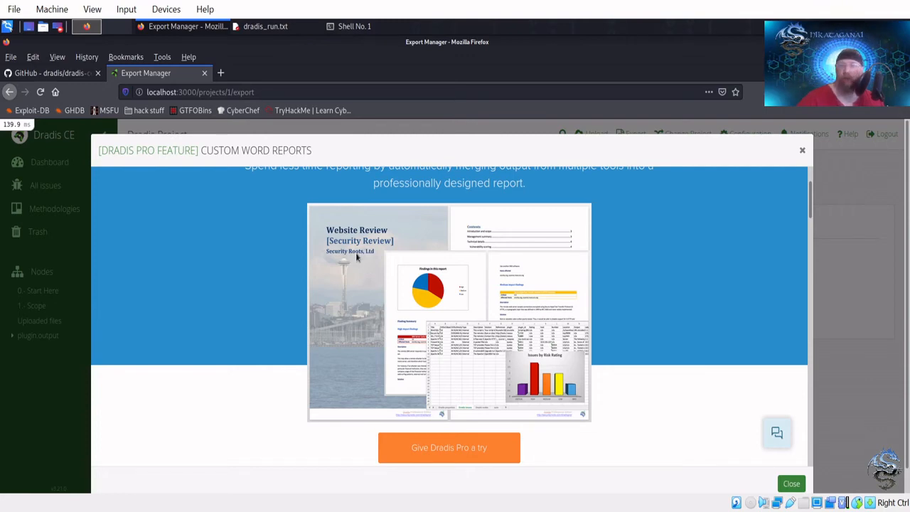
scroll(351, 278, down, 5)
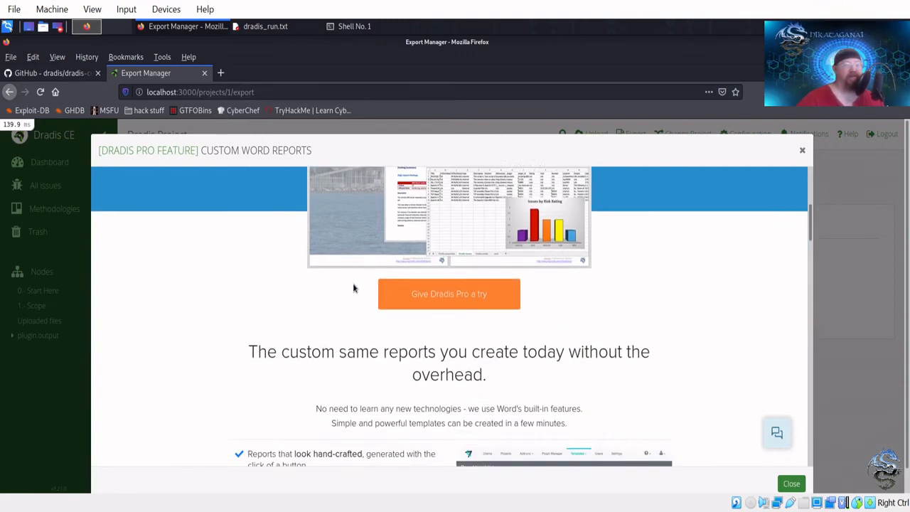
scroll(366, 281, down, 2)
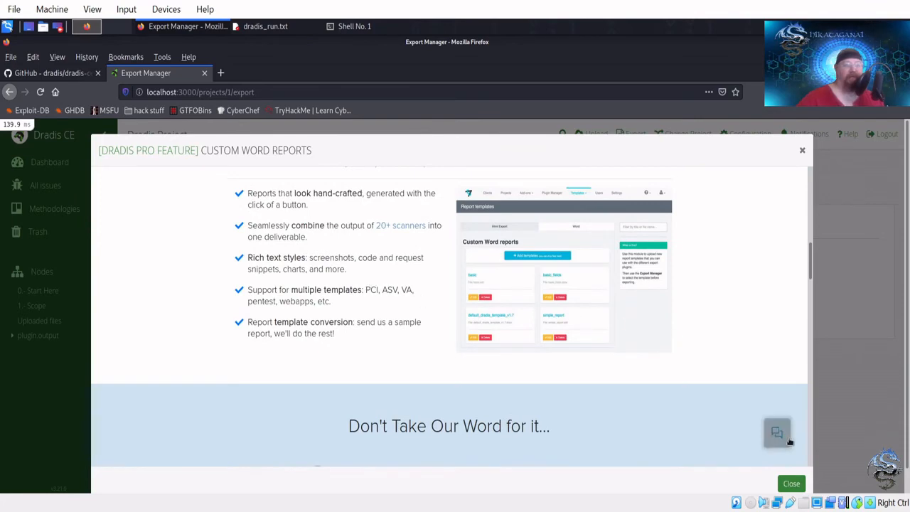
click(790, 484)
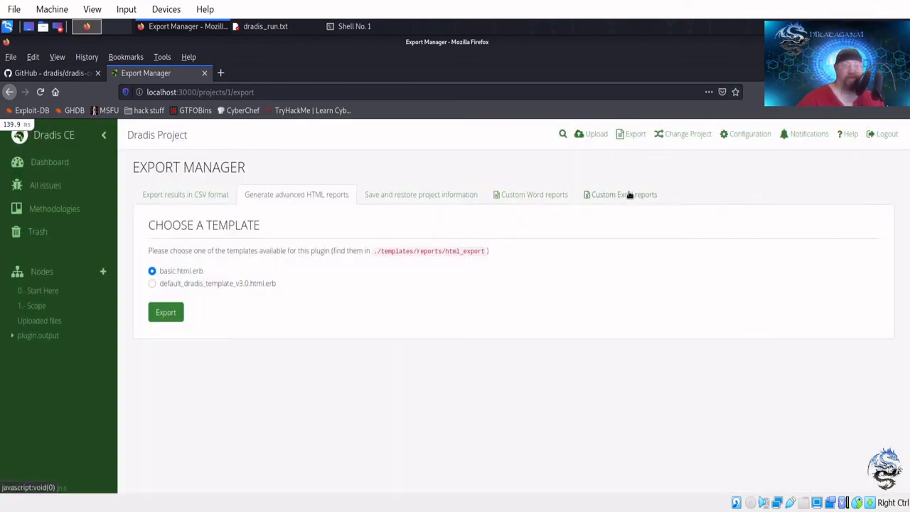
Export the project as an HTML report using the basic.html.erb template.
click(153, 285)
click(152, 271)
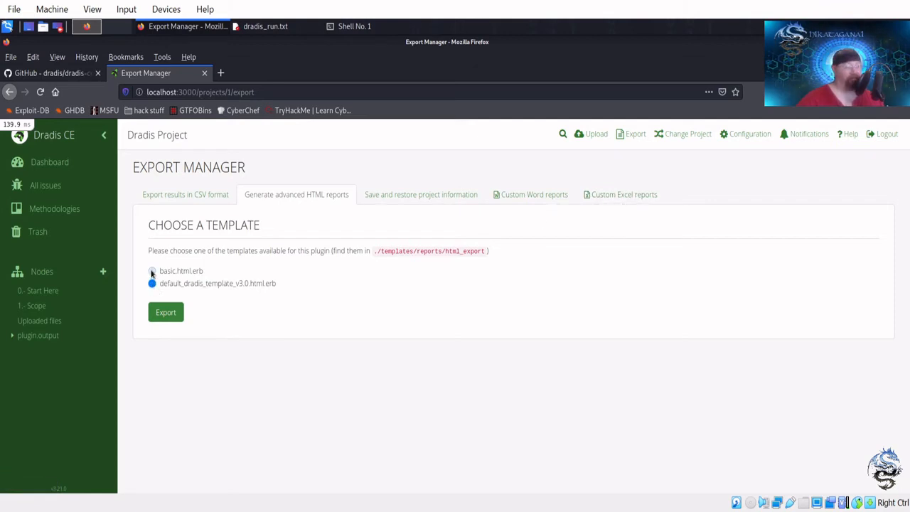
click(175, 315)
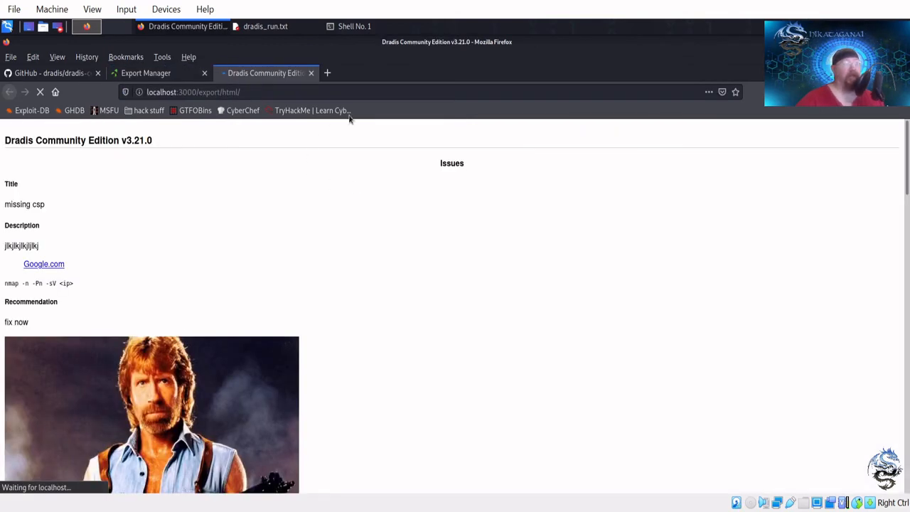
Read through the exported HTML report, from the missing csp issue and its image down to the CVSSv3 fields and the report notes section.
scroll(325, 335, down, 2)
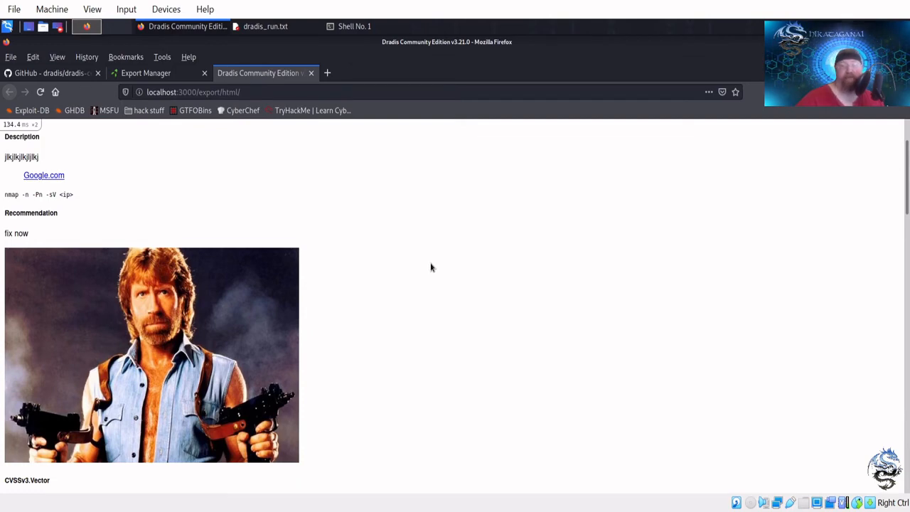
scroll(431, 268, up, 2)
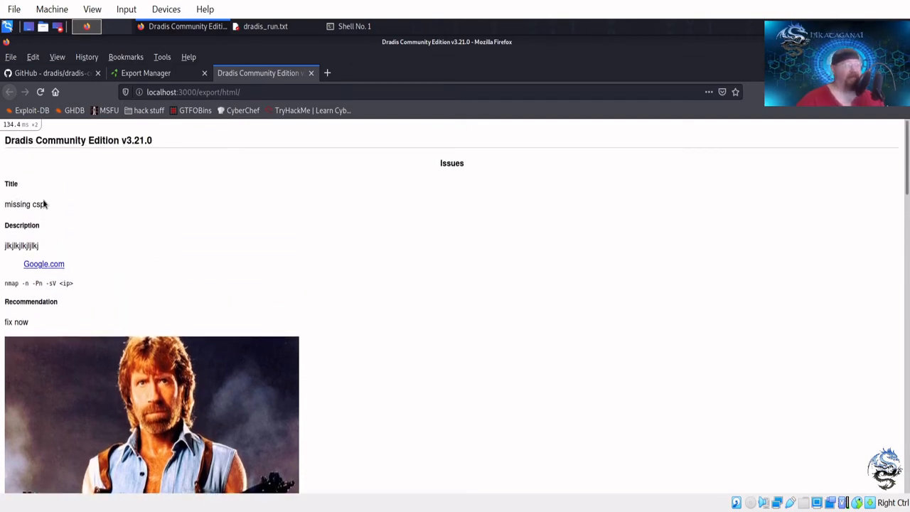
scroll(462, 240, down, 7)
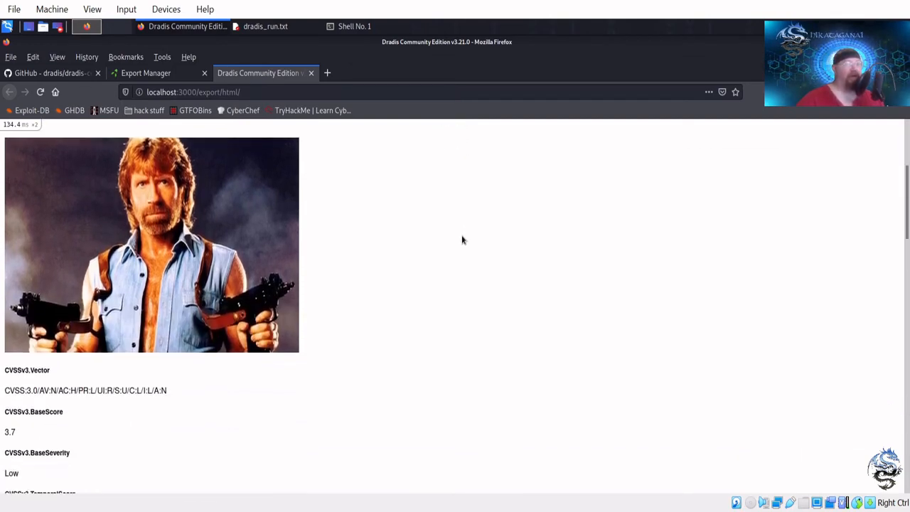
scroll(462, 239, down, 8)
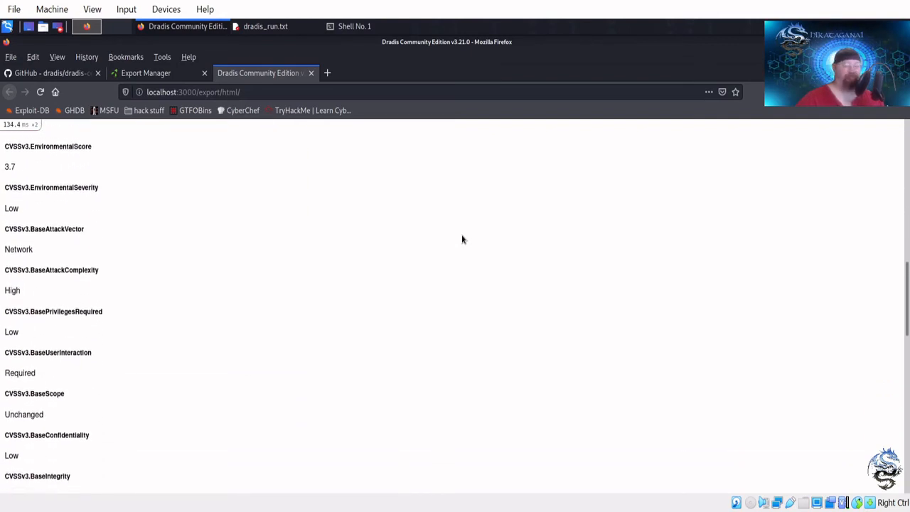
scroll(463, 234, down, 4)
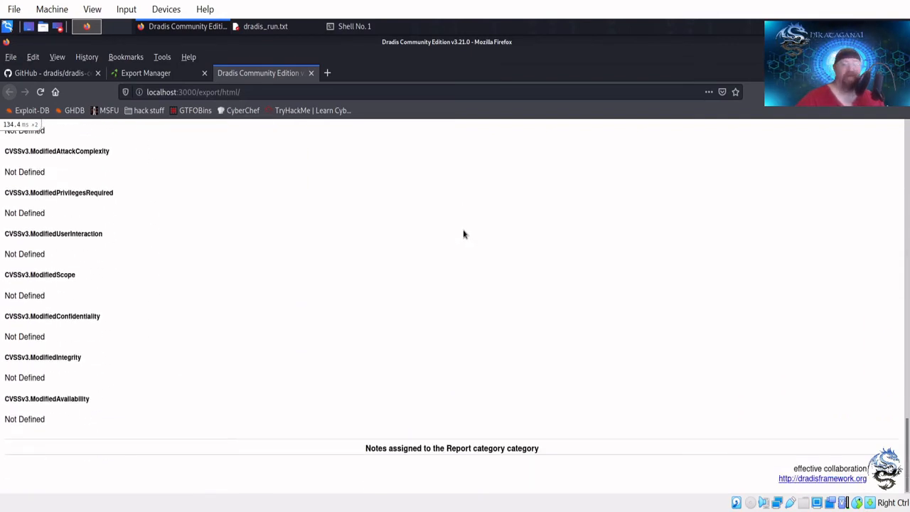
scroll(463, 233, up, 8)
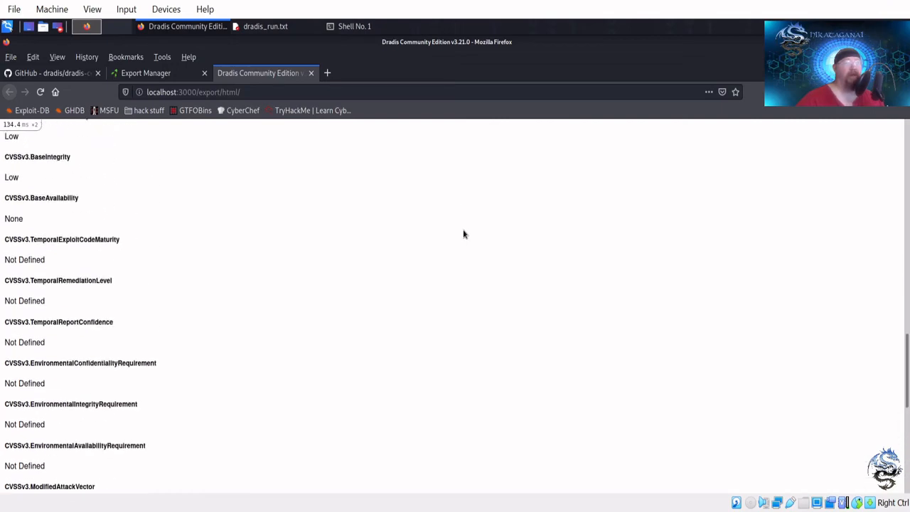
scroll(463, 224, up, 6)
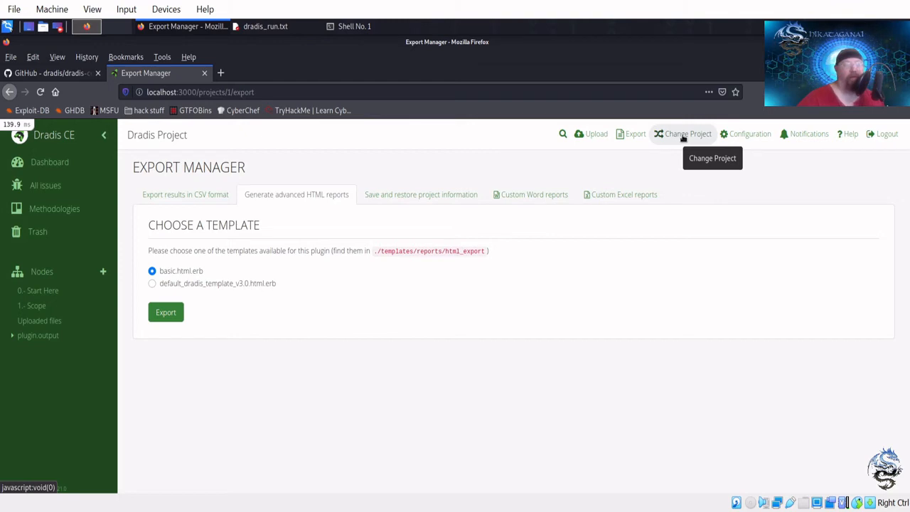
Open the Configuration Manager, read its linked Enable/Disable Add-ons guide, and check the project notifications.
click(738, 136)
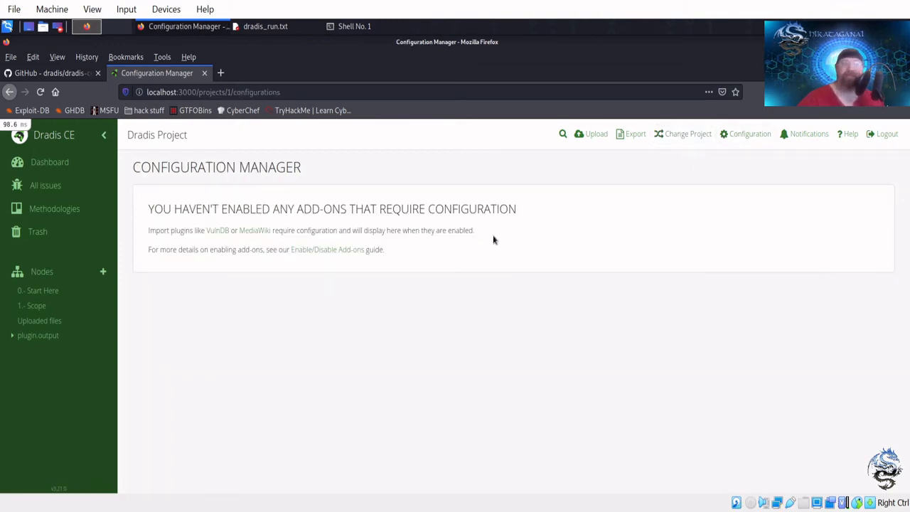
click(319, 252)
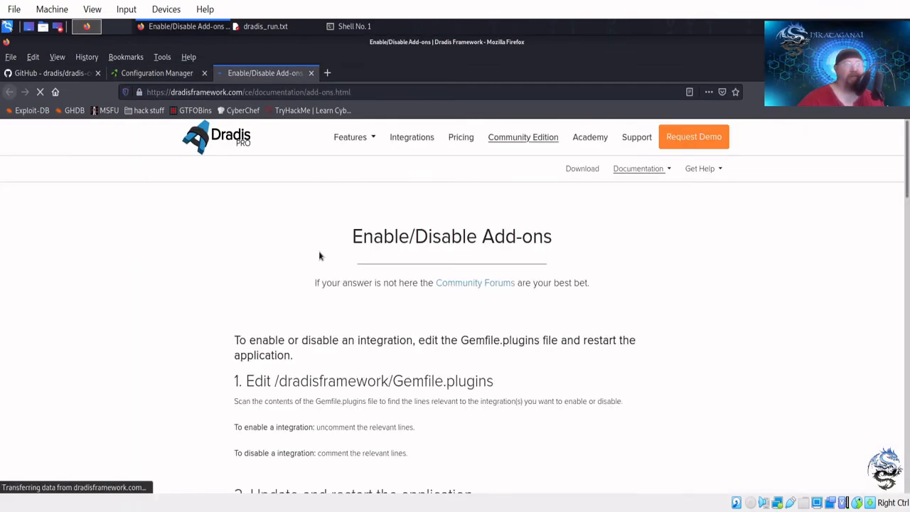
scroll(340, 307, down, 5)
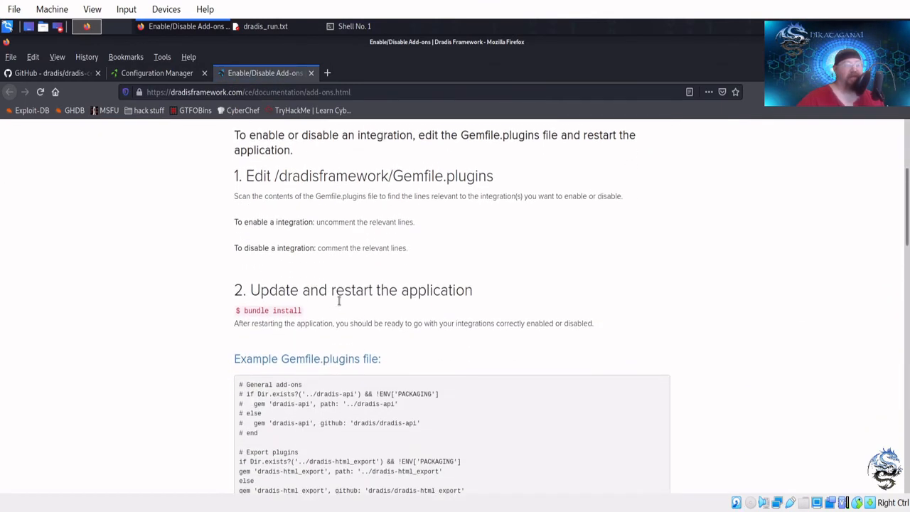
scroll(220, 330, down, 3)
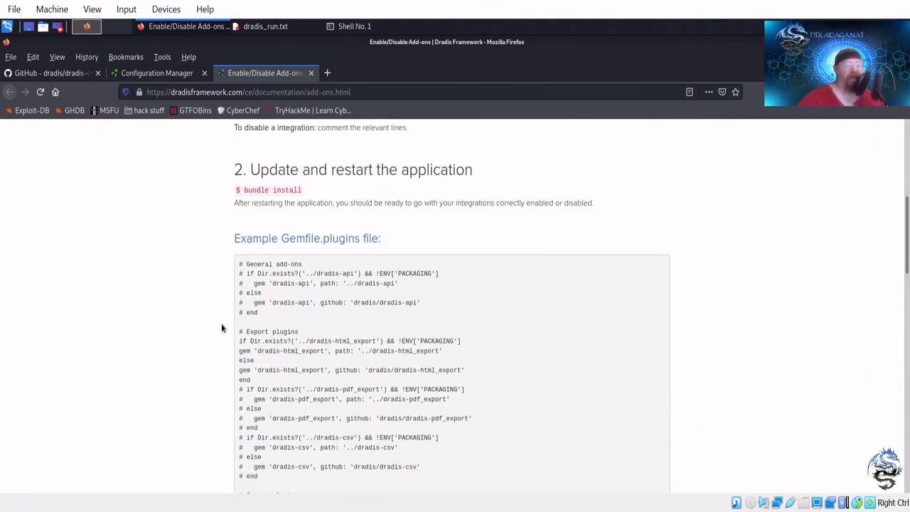
scroll(212, 327, down, 4)
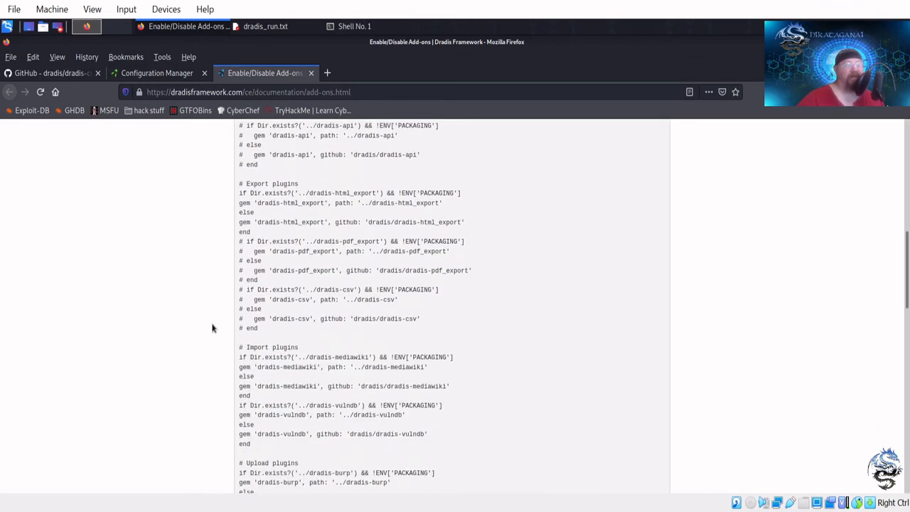
scroll(211, 324, up, 6)
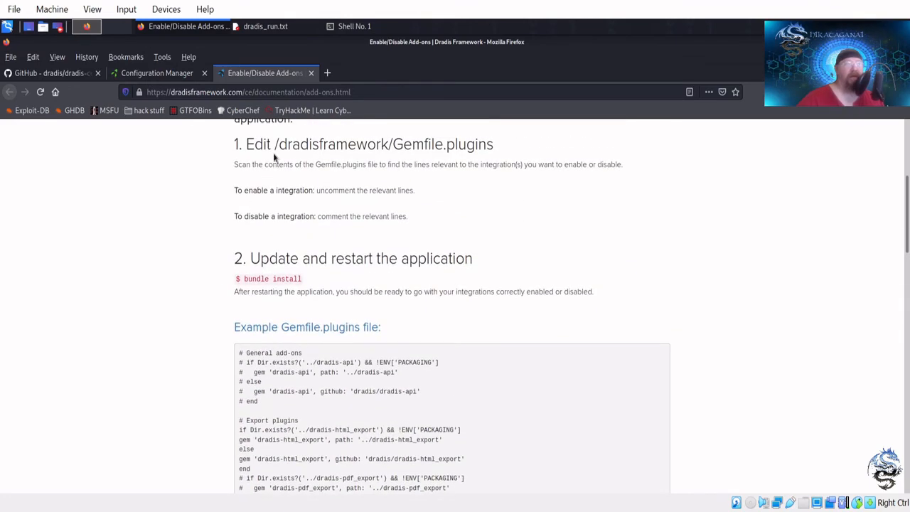
click(311, 74)
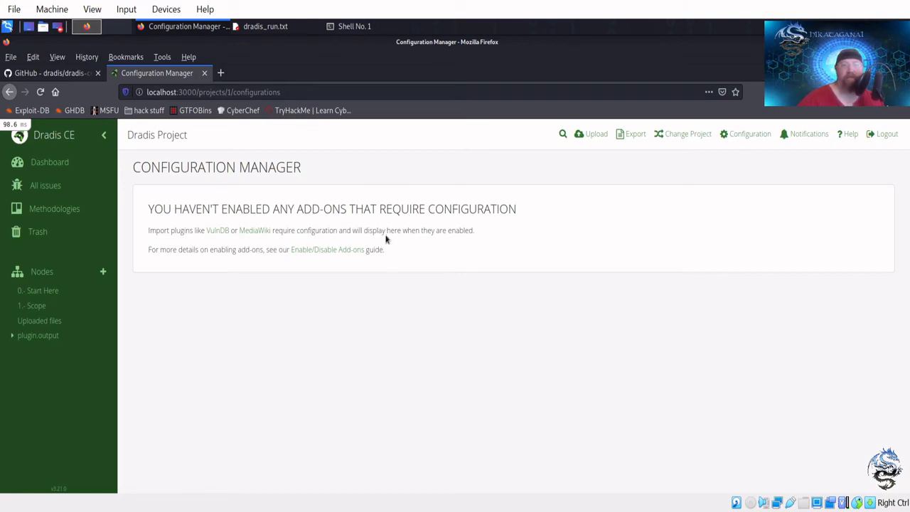
click(810, 140)
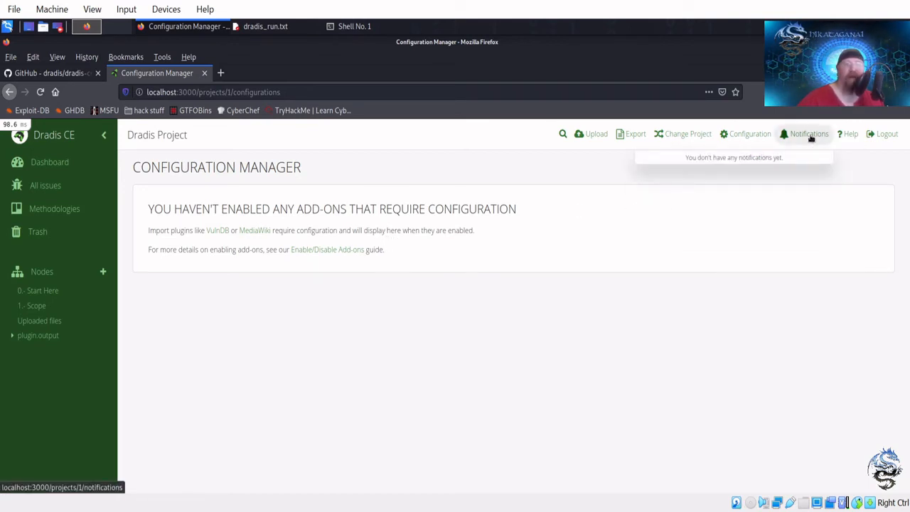
click(811, 139)
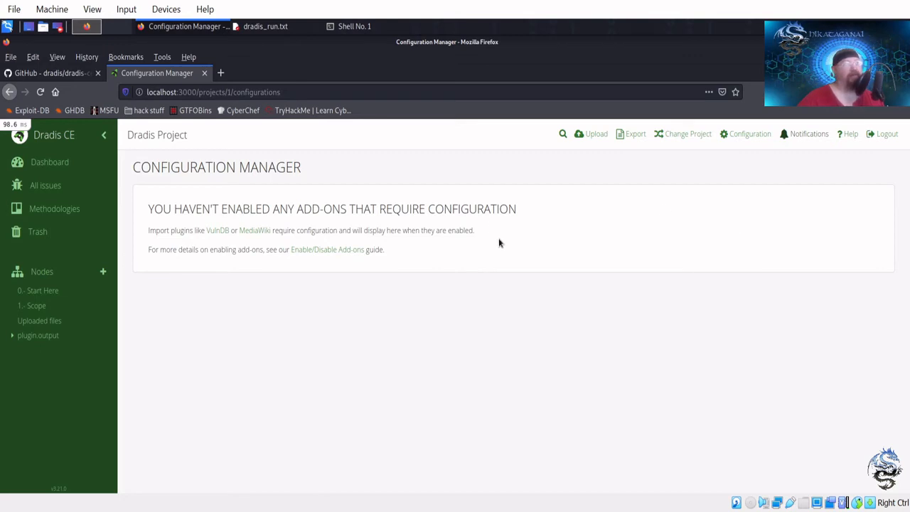
Open the Basic usage task from the NMAP list of the Dont be a Tool methodology.
click(55, 209)
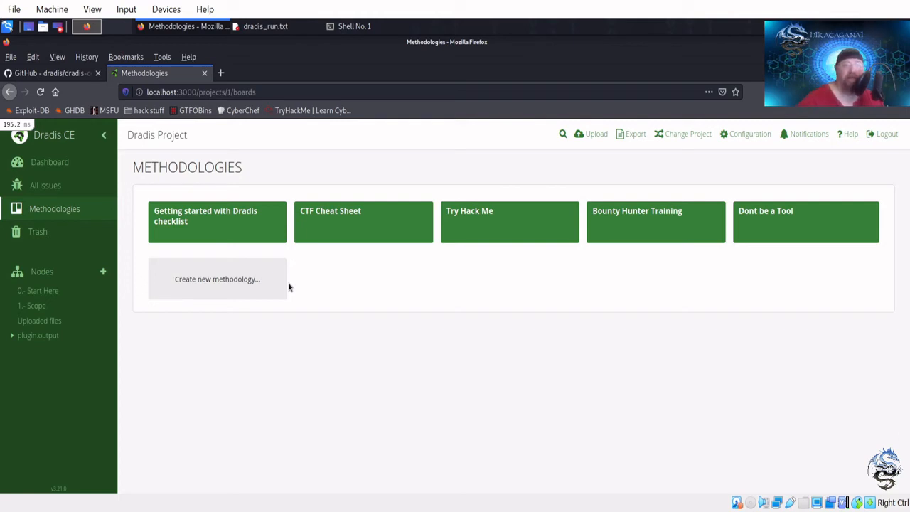
click(786, 219)
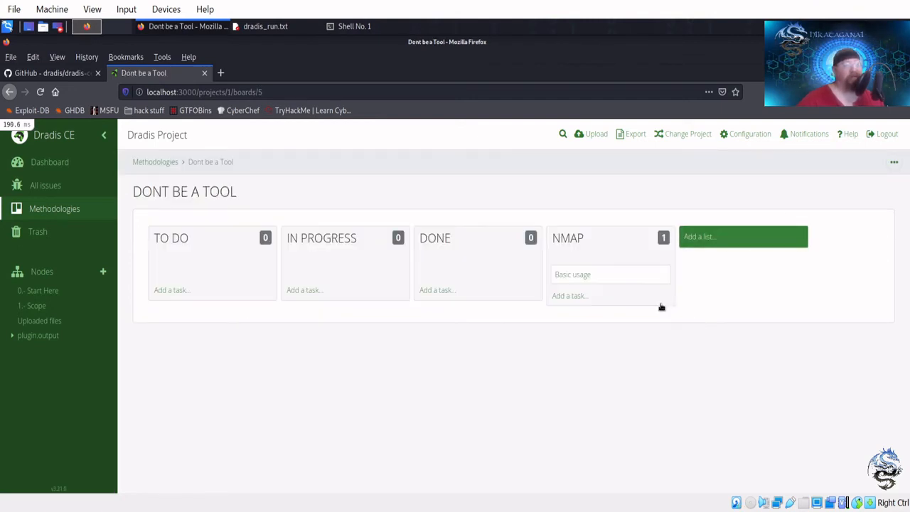
mouse_move(569, 240)
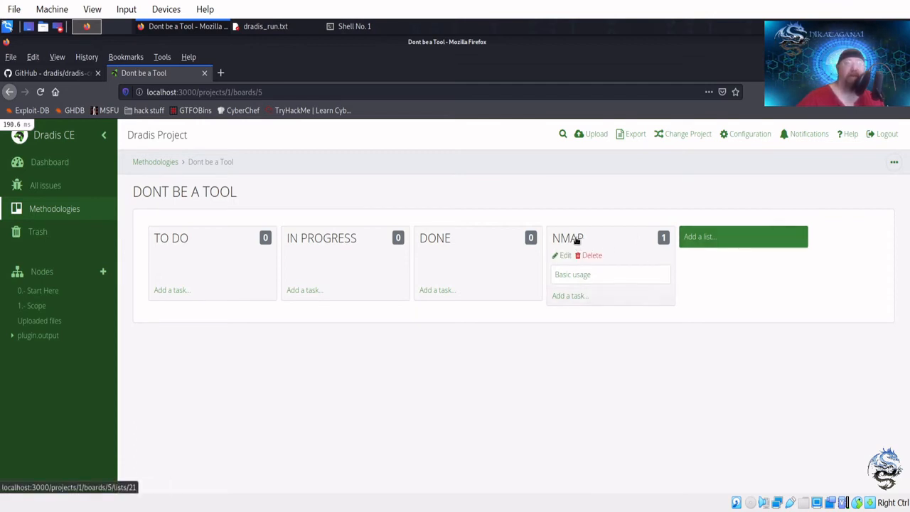
click(581, 281)
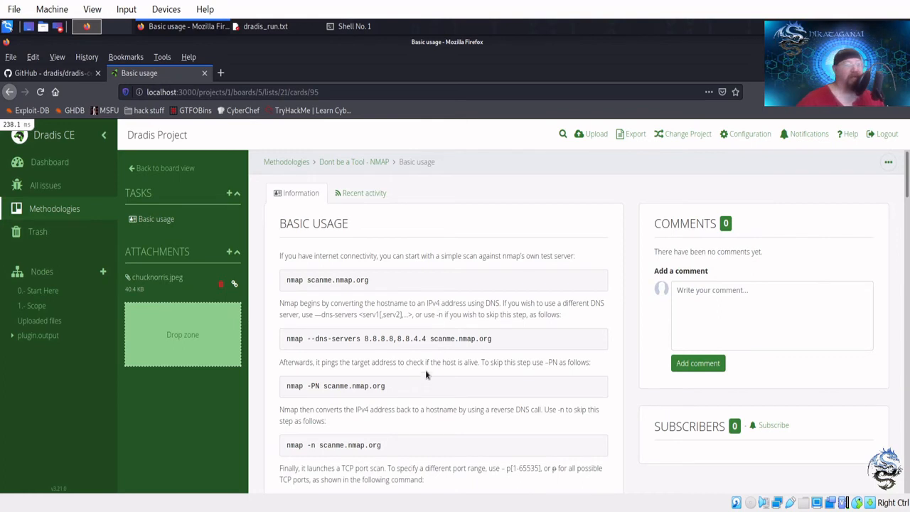
Copy the command "nmap scanme.nmap.org" from the Basic usage task.
triple_click(287, 285)
right_click(296, 282)
click(320, 290)
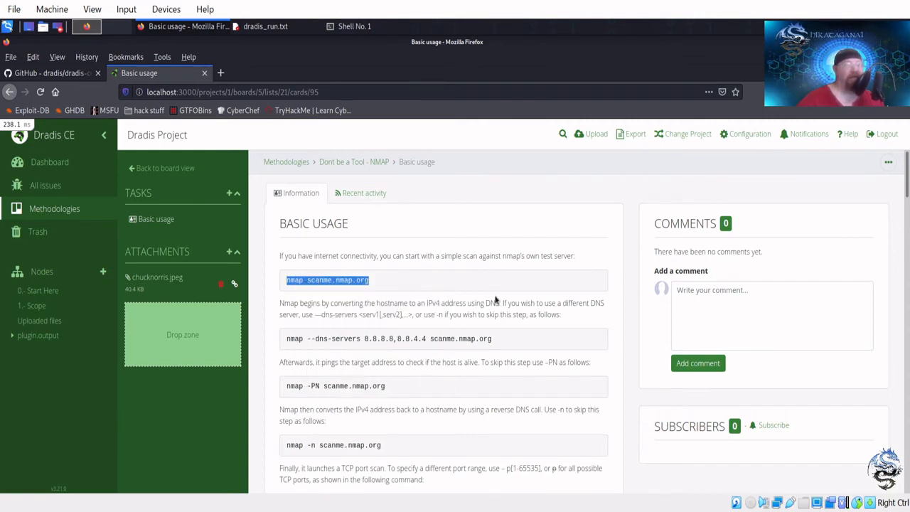
Read the Nmap notes in the Basic usage task, covering the scan commands, port states and version detection.
scroll(497, 299, down, 2)
click(481, 257)
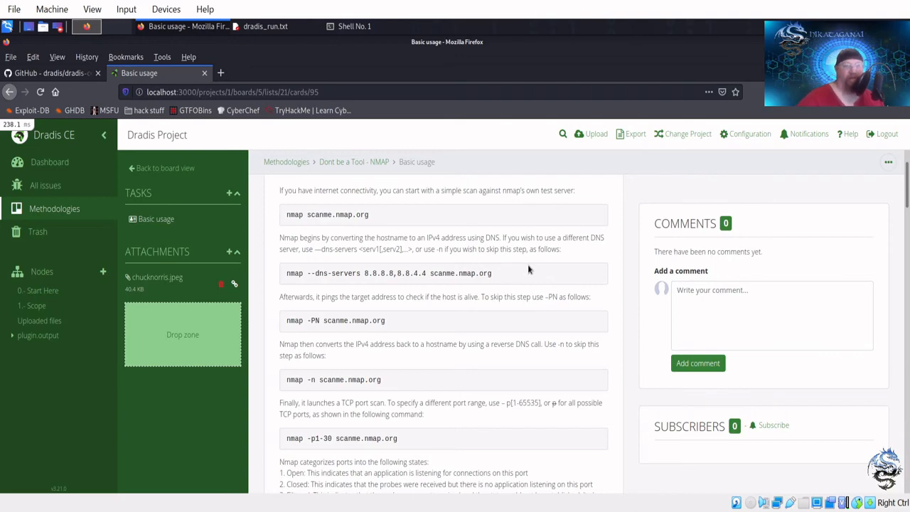
scroll(528, 269, down, 8)
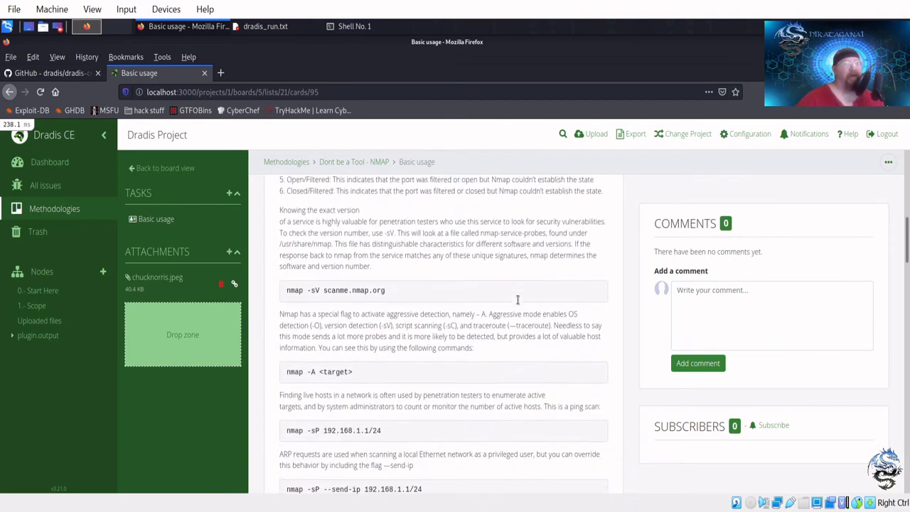
scroll(432, 331, up, 4)
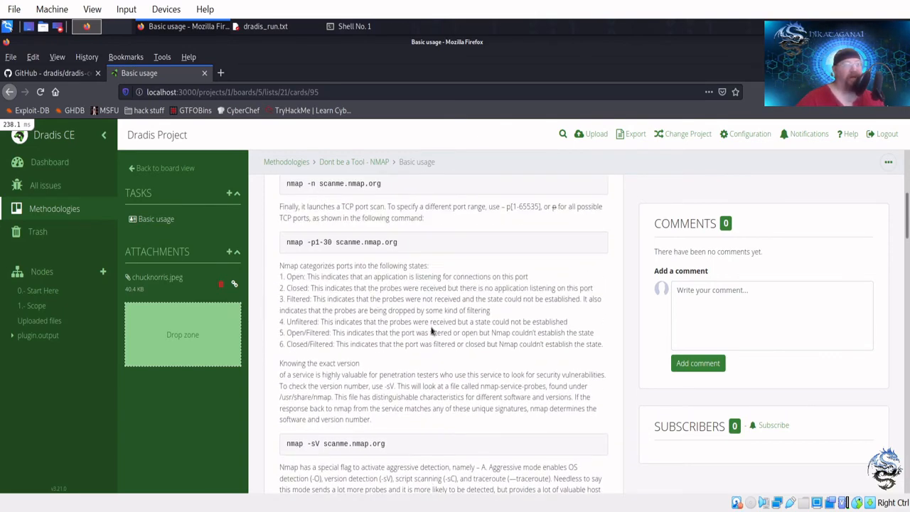
scroll(432, 331, up, 6)
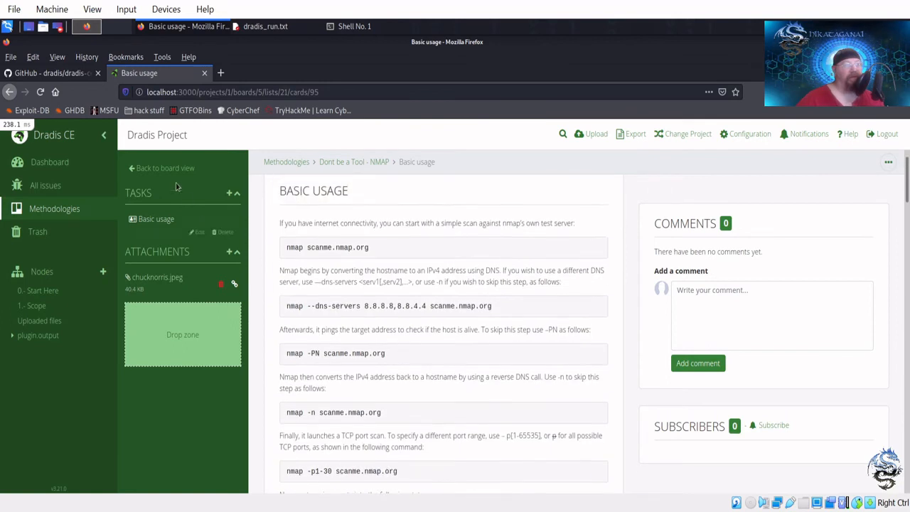
Open the Basic usage task for editing and compare the "bc." markup of the --dns-servers command with its rendered code block.
click(196, 233)
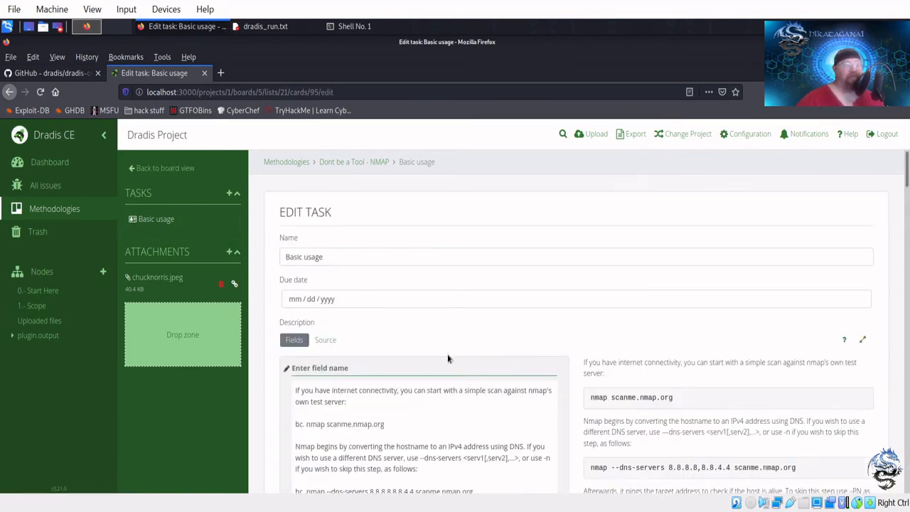
scroll(412, 305, down, 5)
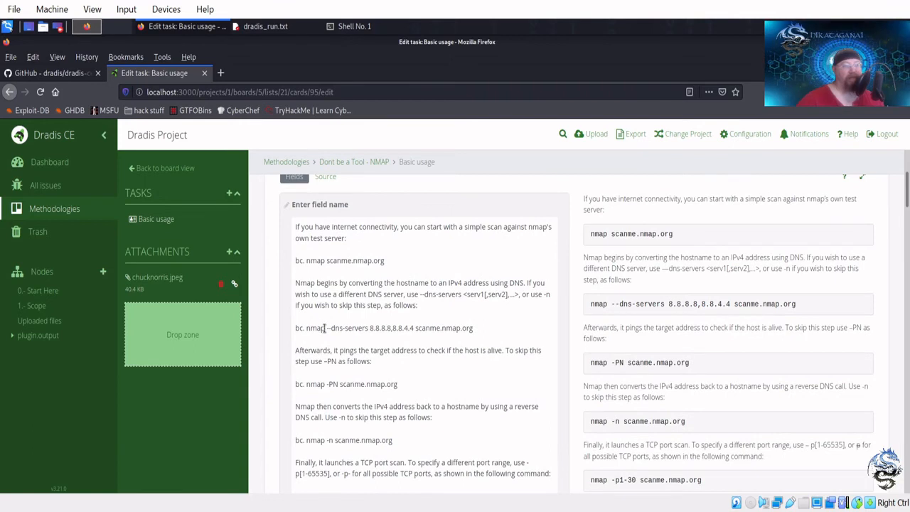
drag(325, 328, 295, 327)
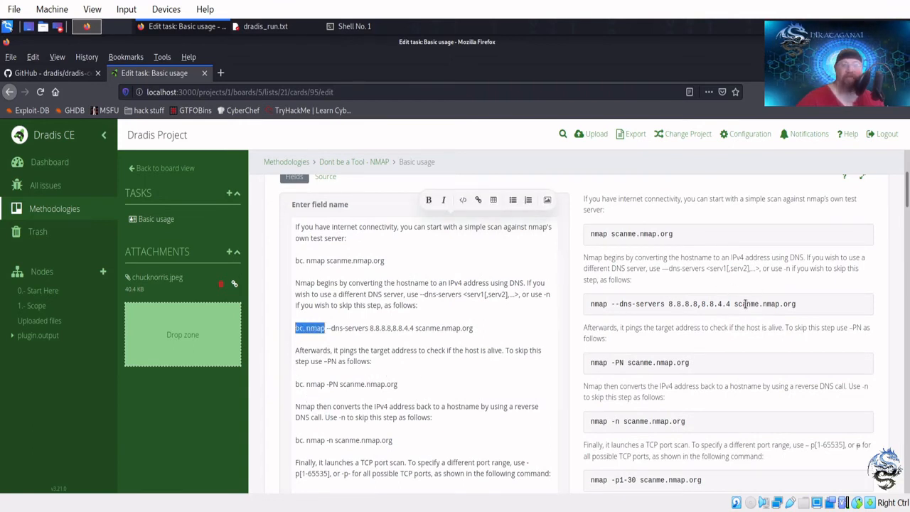
drag(800, 305, 587, 304)
click(600, 307)
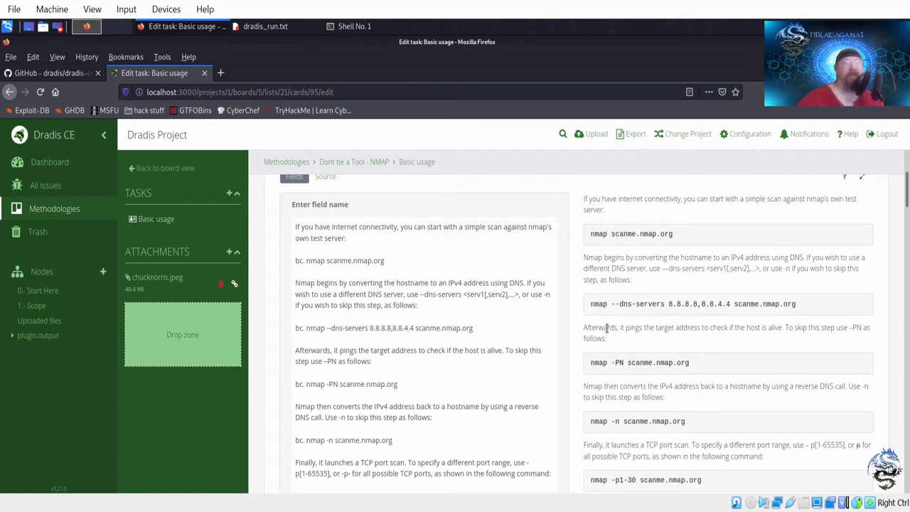
Bold the word "Nmap" at the start of the second description paragraph, correcting its markup to "*Nmap*" followed by a space.
click(461, 293)
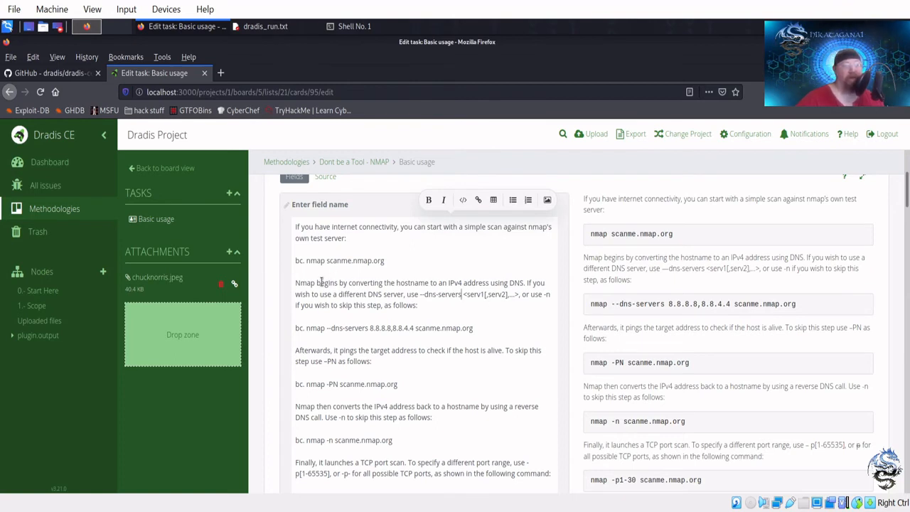
drag(317, 283, 294, 283)
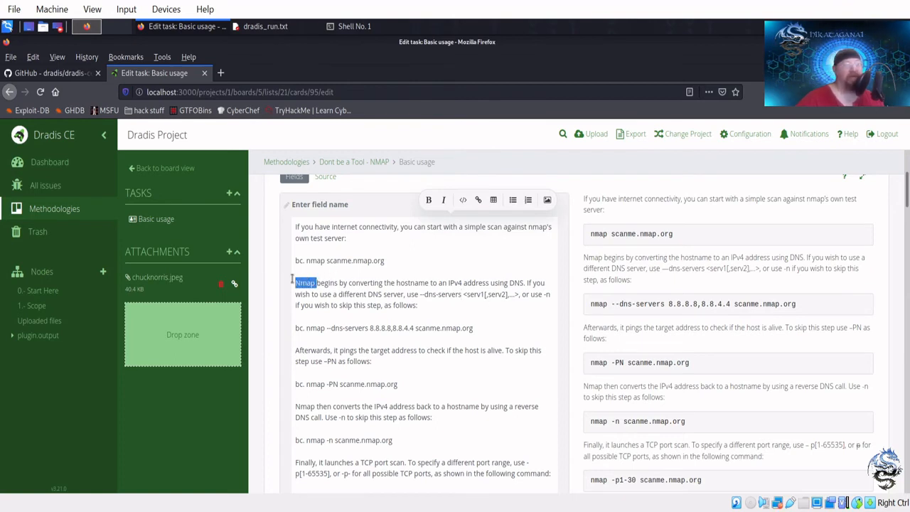
click(429, 201)
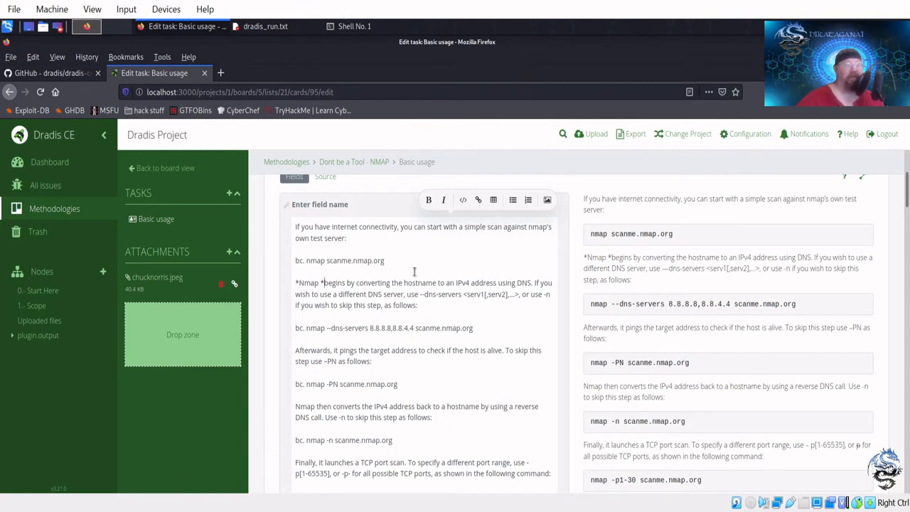
key(BackSpace)
key(BackSpace)
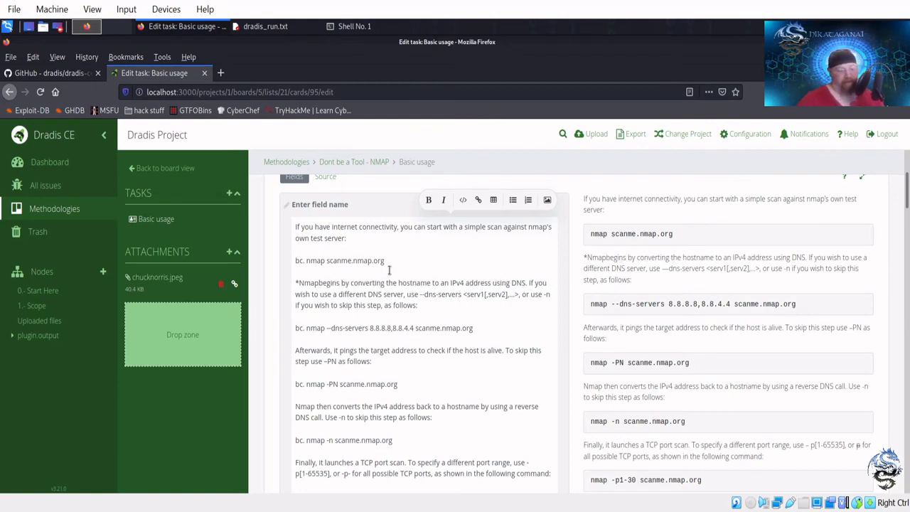
text(*)
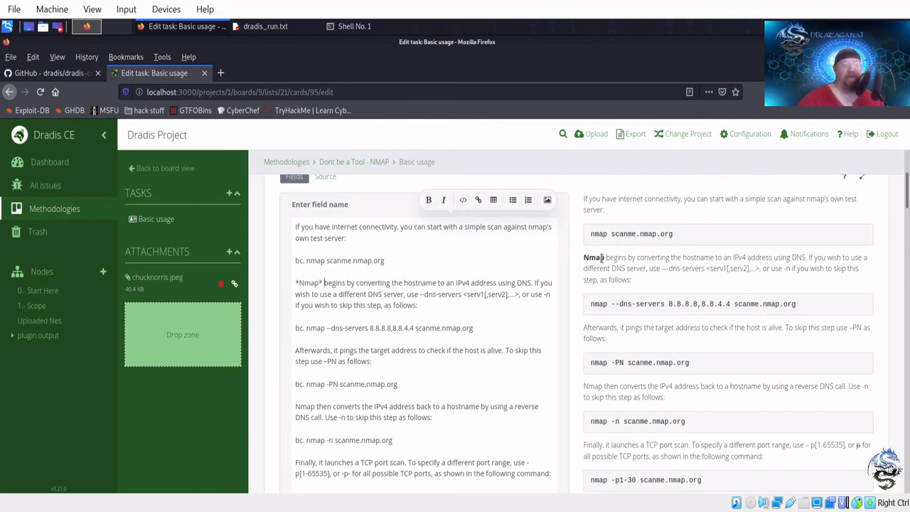
drag(604, 259, 583, 259)
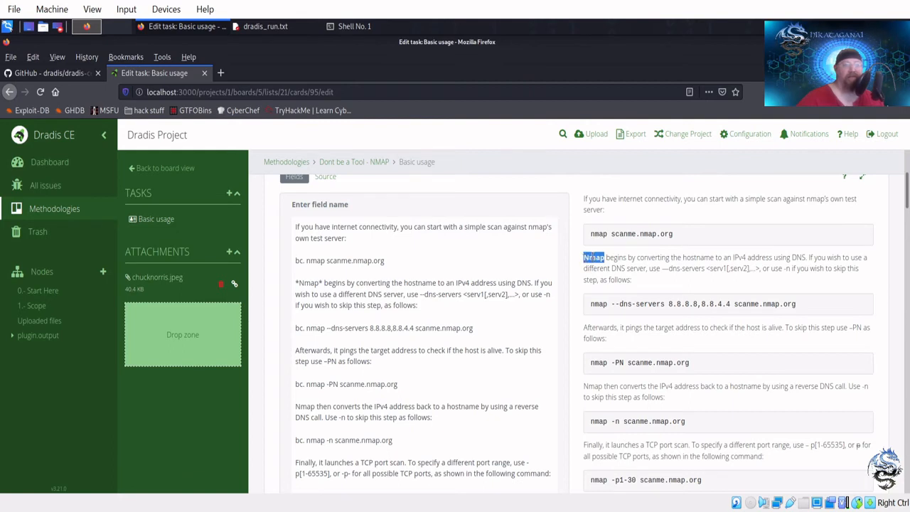
click(596, 259)
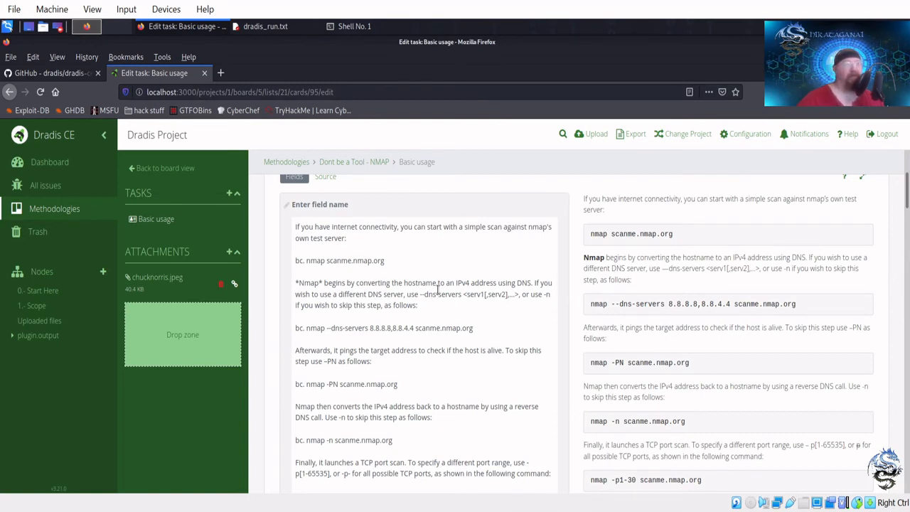
Save the edited Basic usage task card.
scroll(431, 286, up, 3)
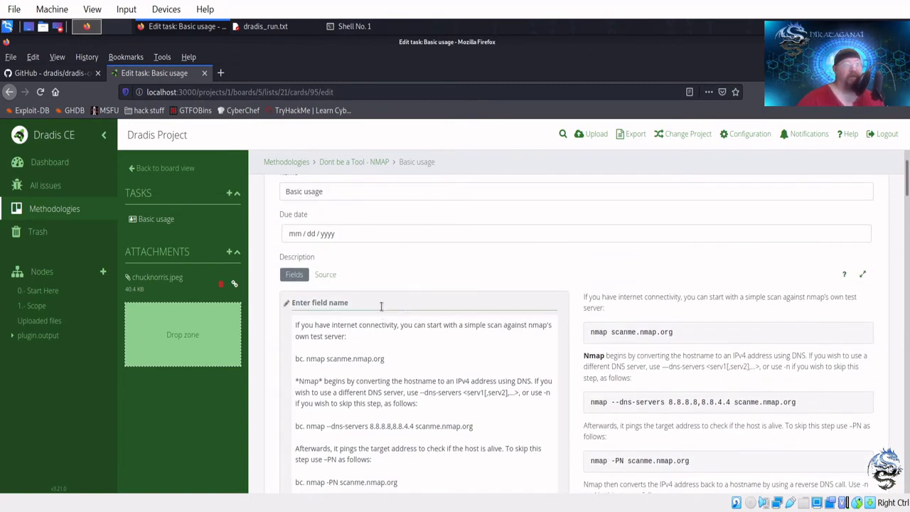
click(433, 347)
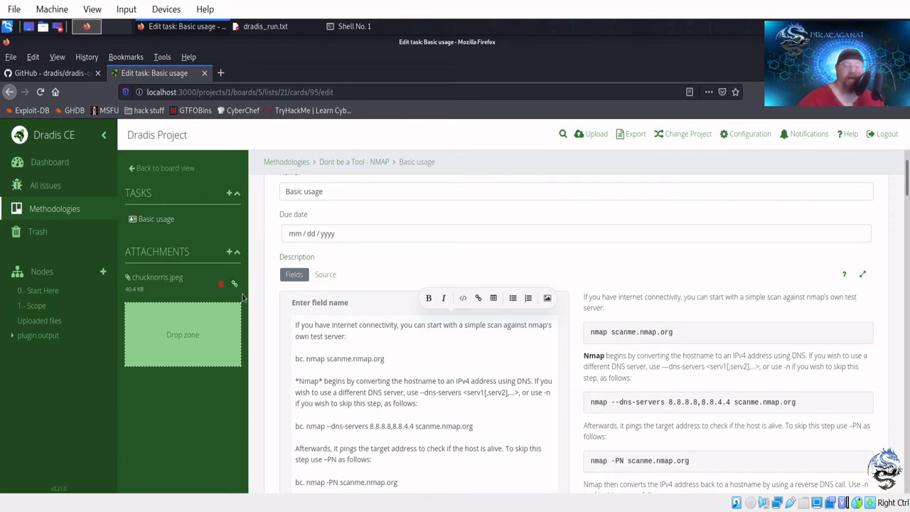
click(372, 354)
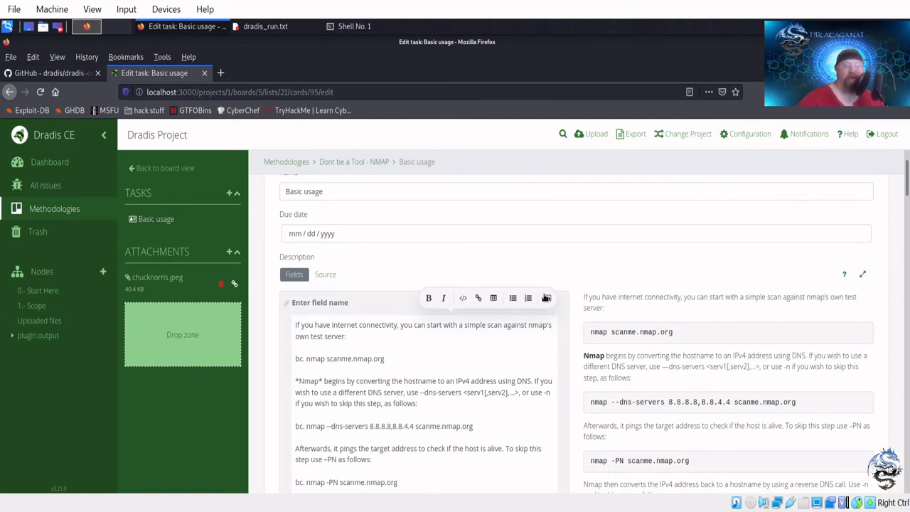
scroll(427, 398, down, 5)
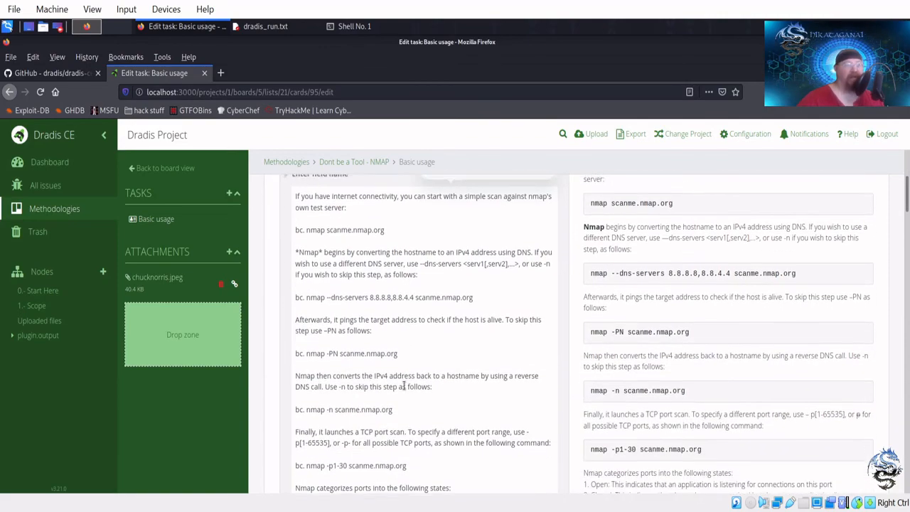
scroll(404, 384, down, 10)
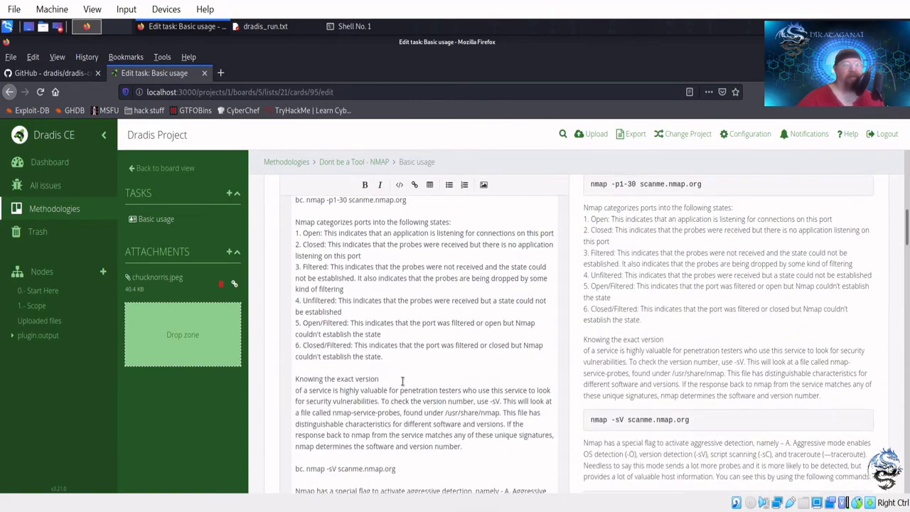
scroll(389, 377, down, 15)
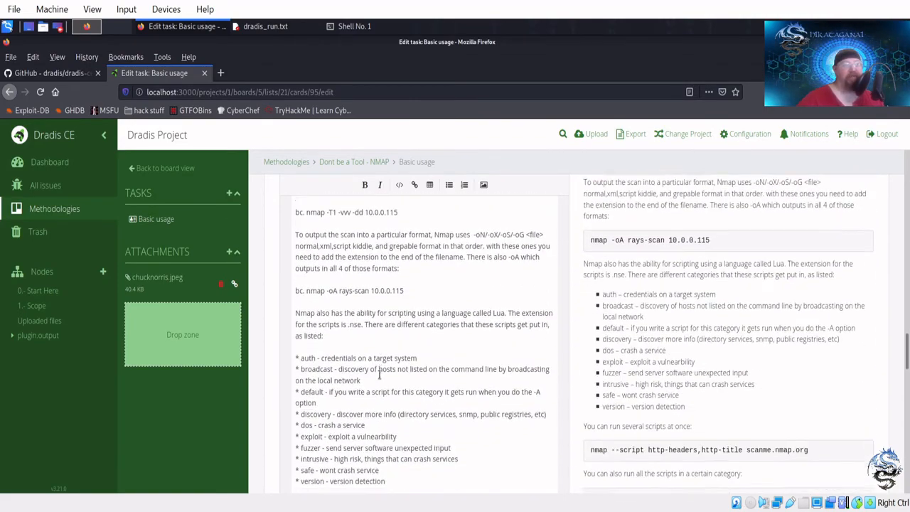
scroll(375, 372, down, 8)
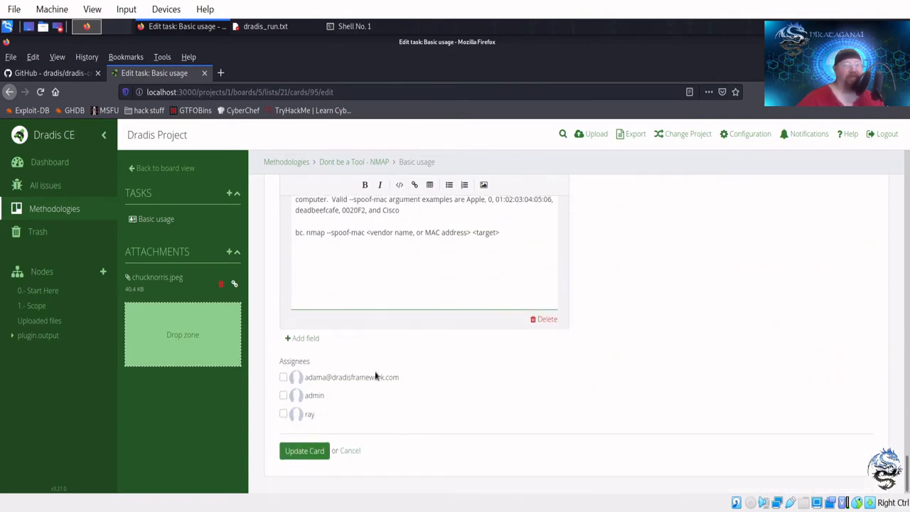
click(306, 452)
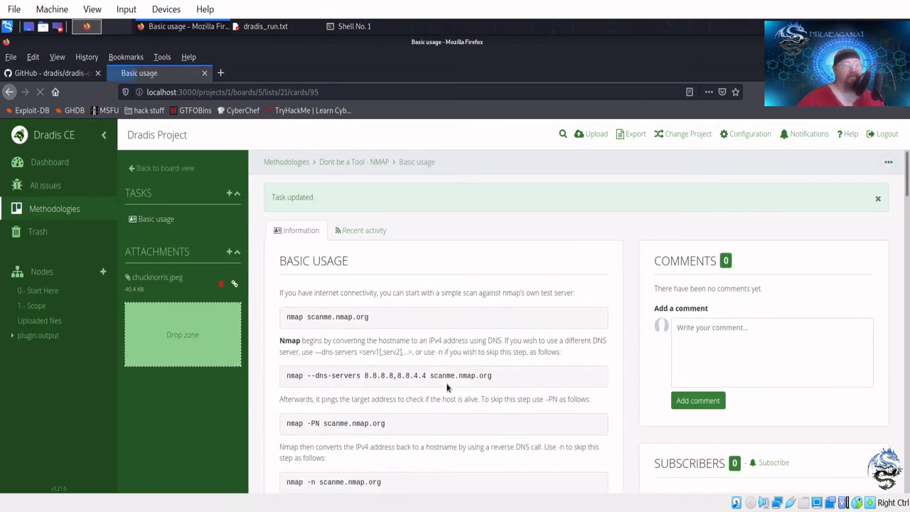
Return to the Dont be a Tool board and add a new list named "BurpSuite".
click(141, 168)
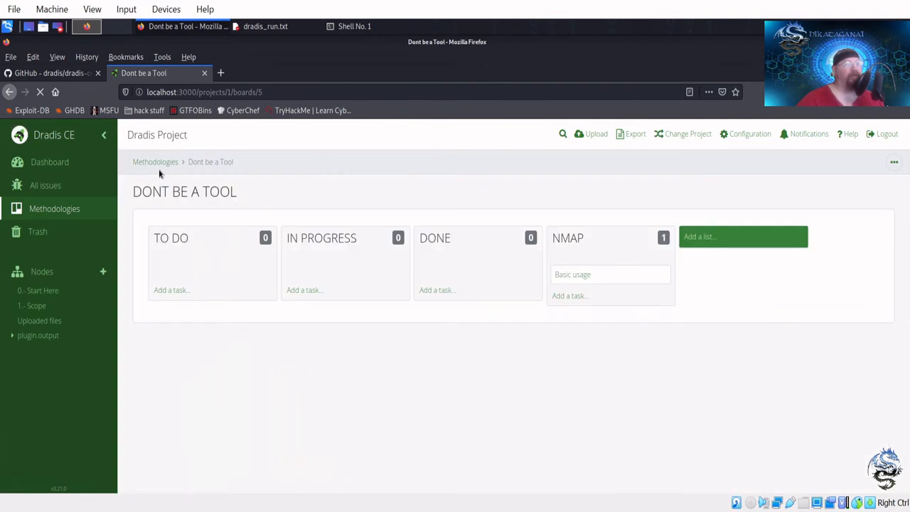
click(742, 243)
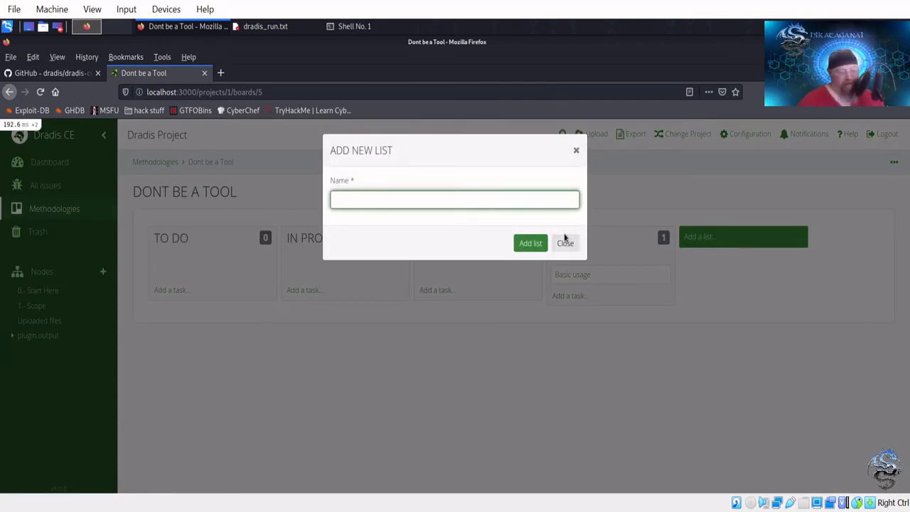
text(Burp)
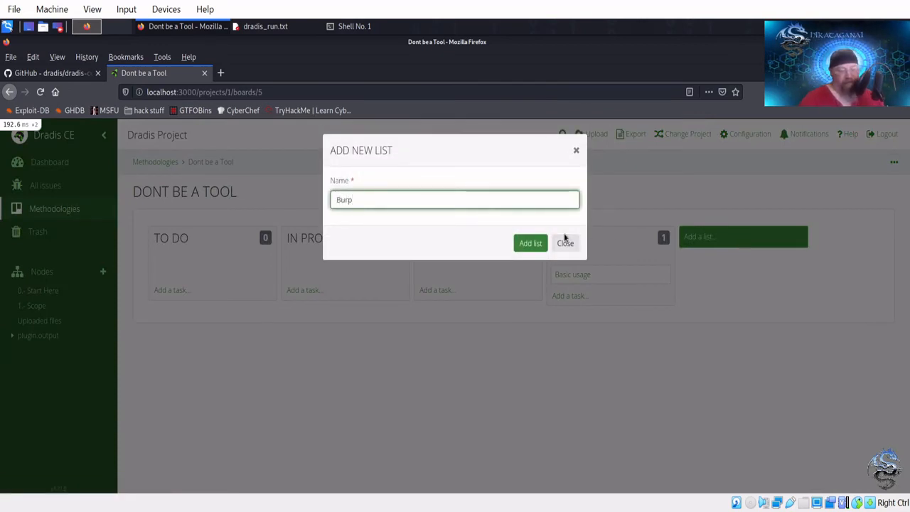
text(te)
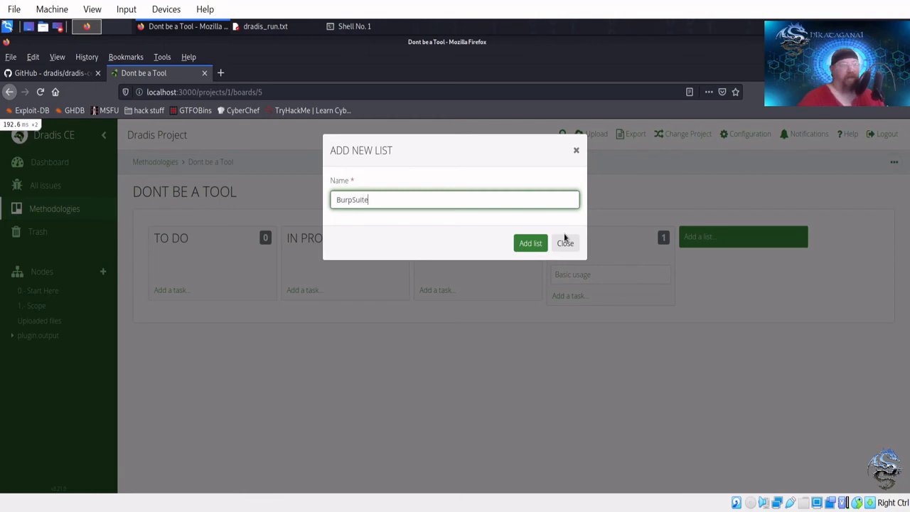
click(527, 245)
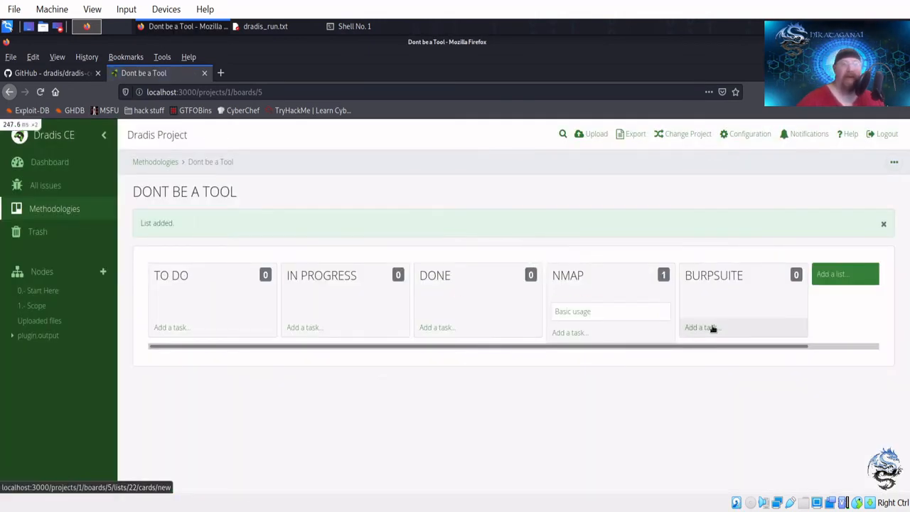
Start a new task in the BurpSuite list and name it "basic usage".
mouse_move(693, 303)
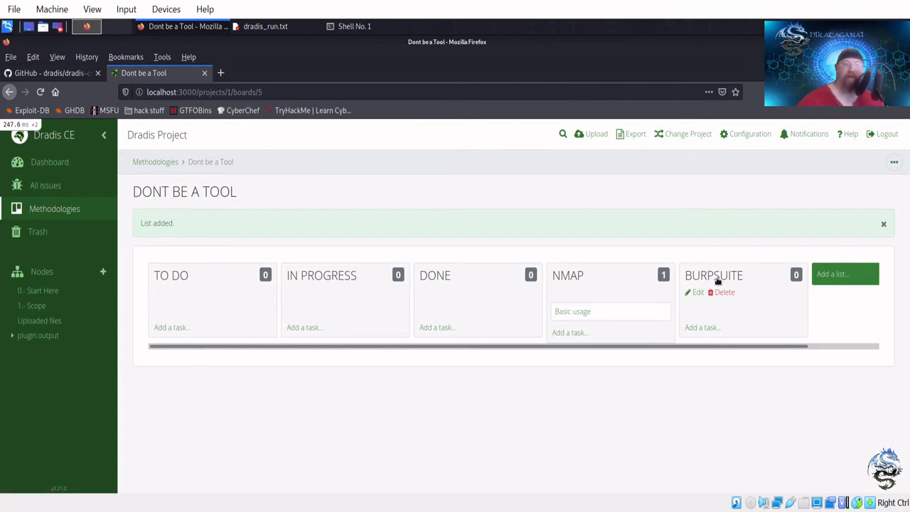
click(702, 327)
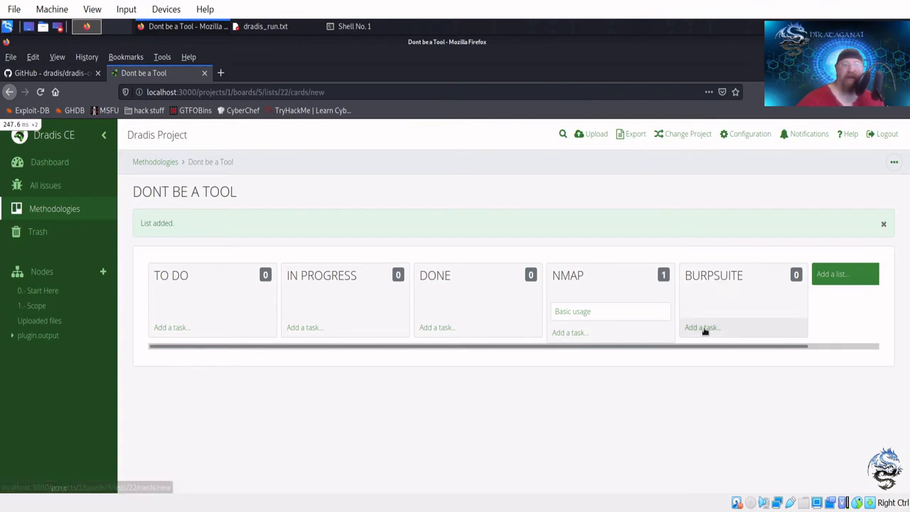
click(350, 259)
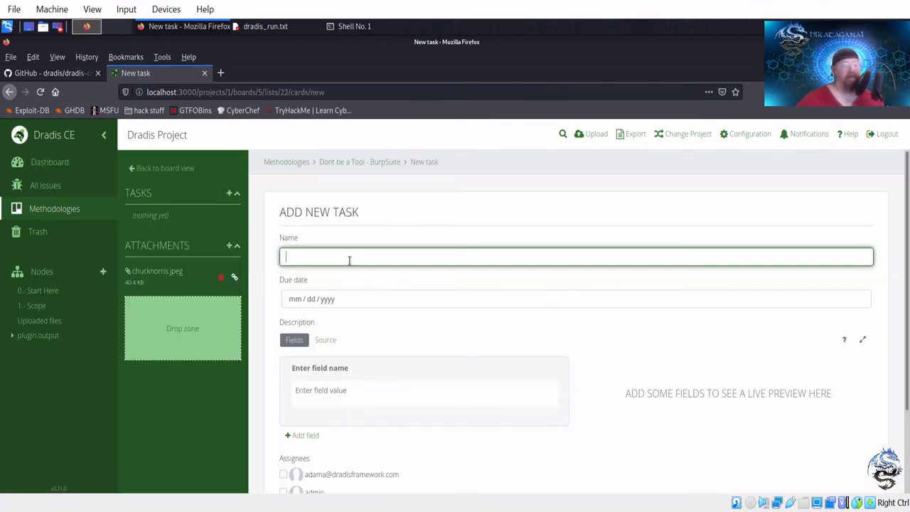
text(basic us)
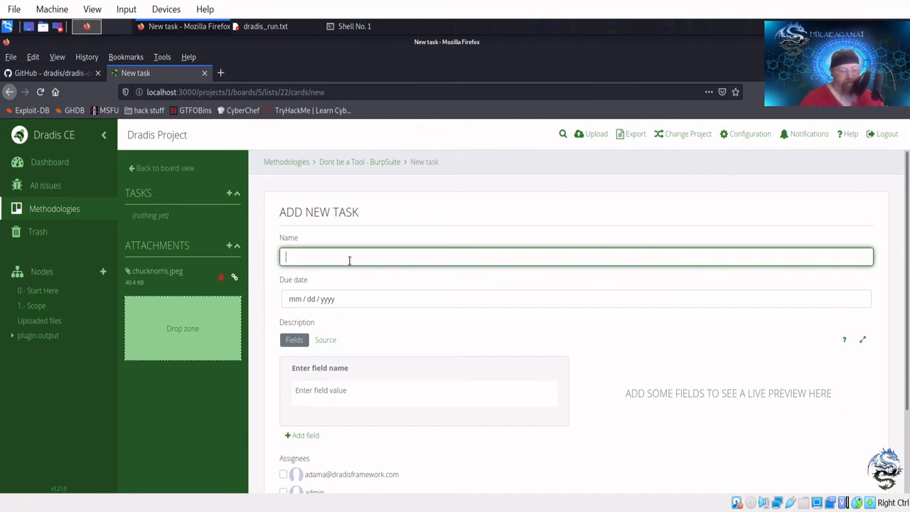
text(age)
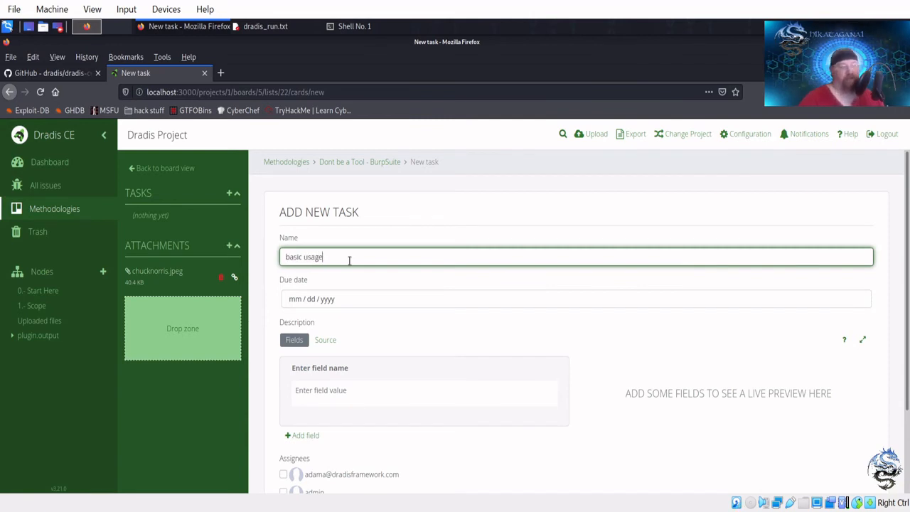
Enter "How to spider" as the first line of the new task's description, leaving the field name empty.
click(332, 376)
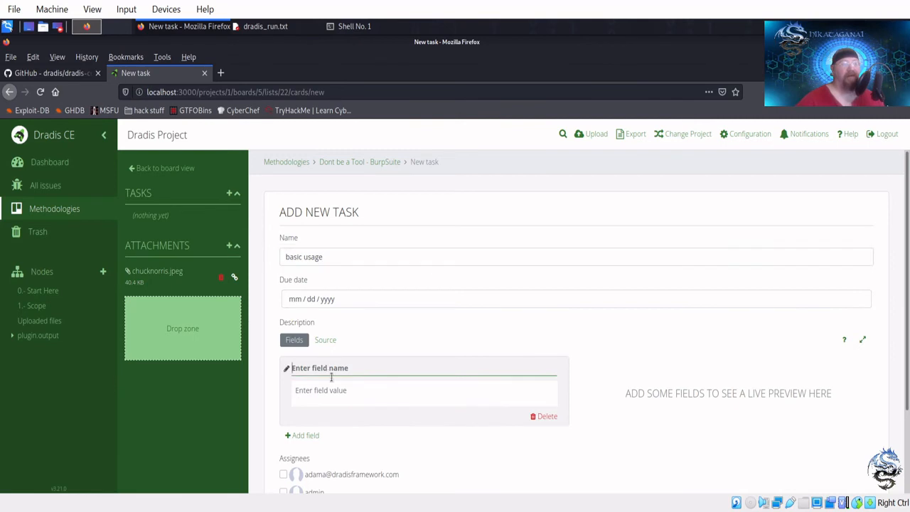
click(332, 390)
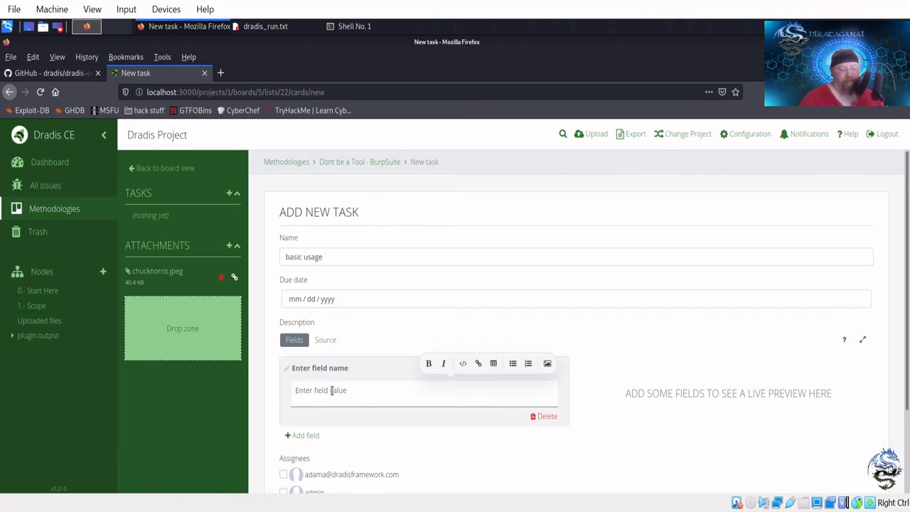
text(H)
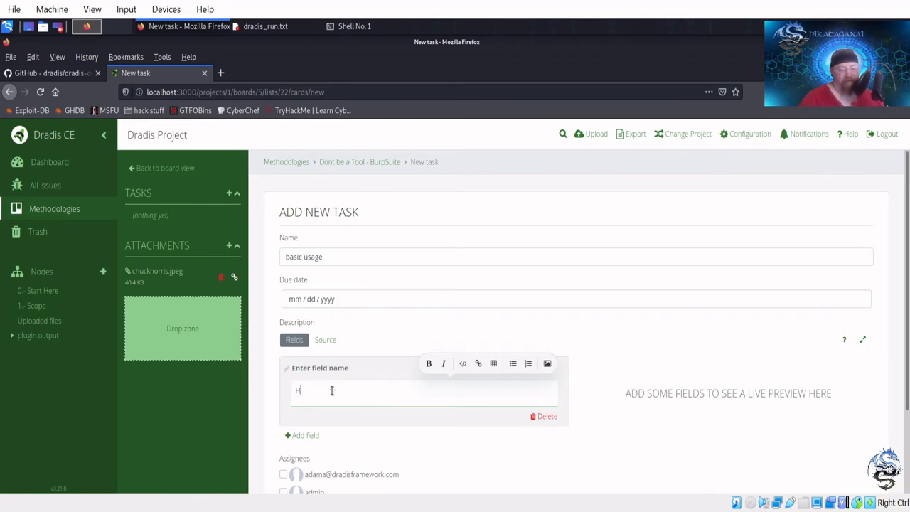
text(ow to spider)
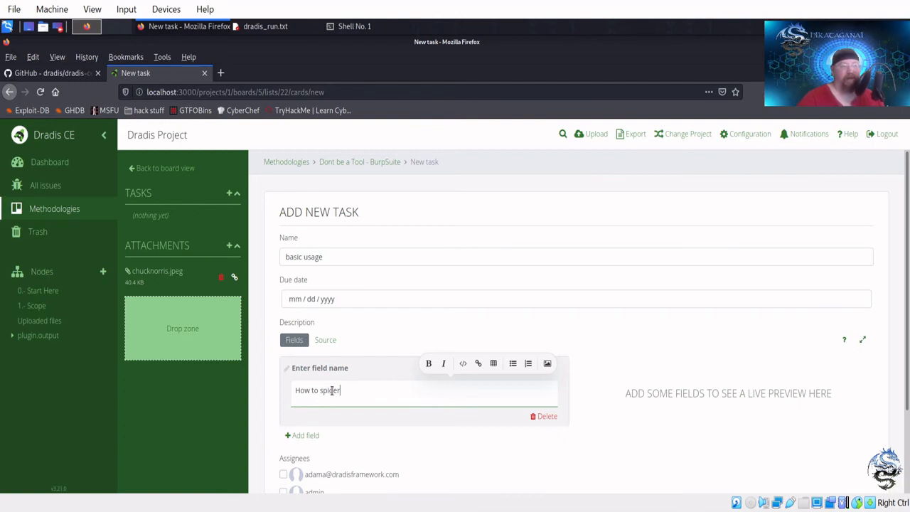
key(Return)
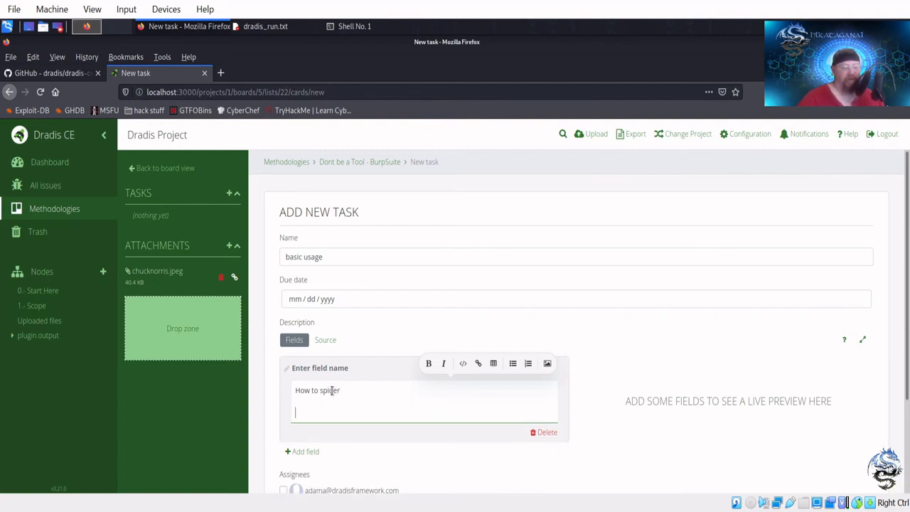
Add the code block line "bc. right click url and click spider" below "How to spider" in the description.
text(bc.)
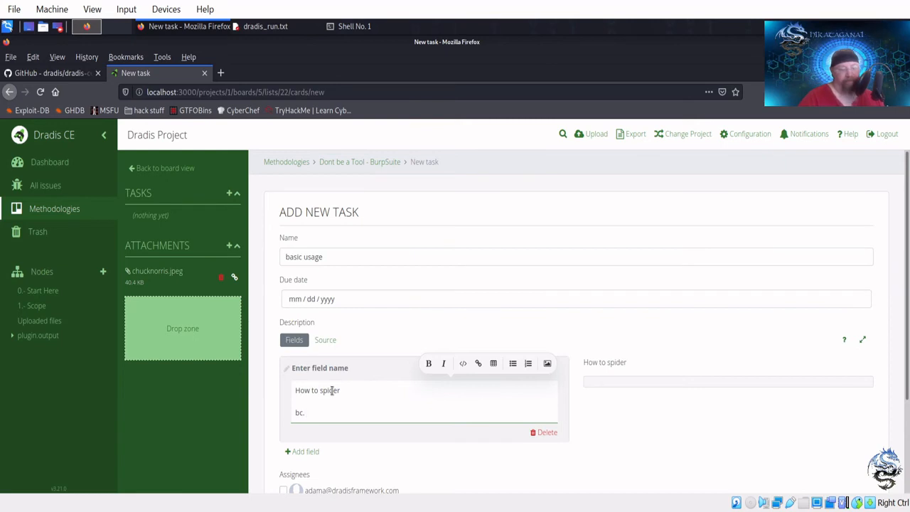
text(right cli)
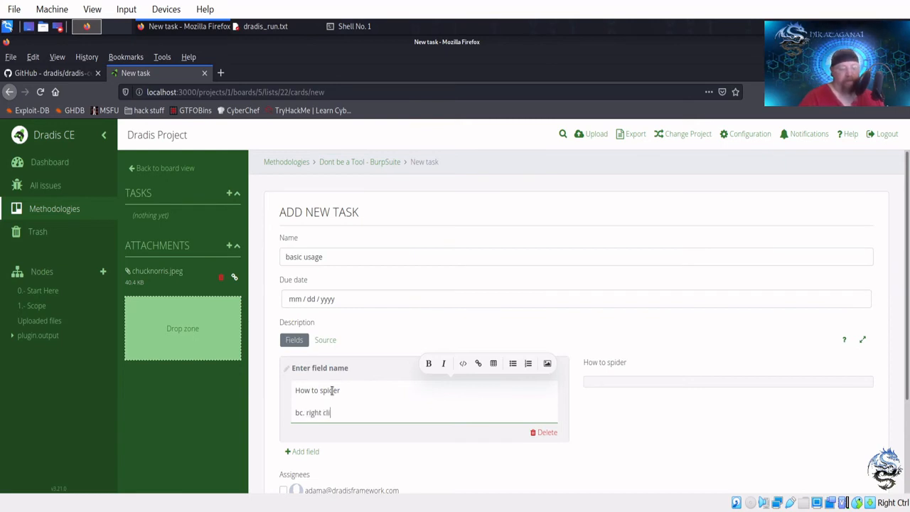
text(ck url anbd)
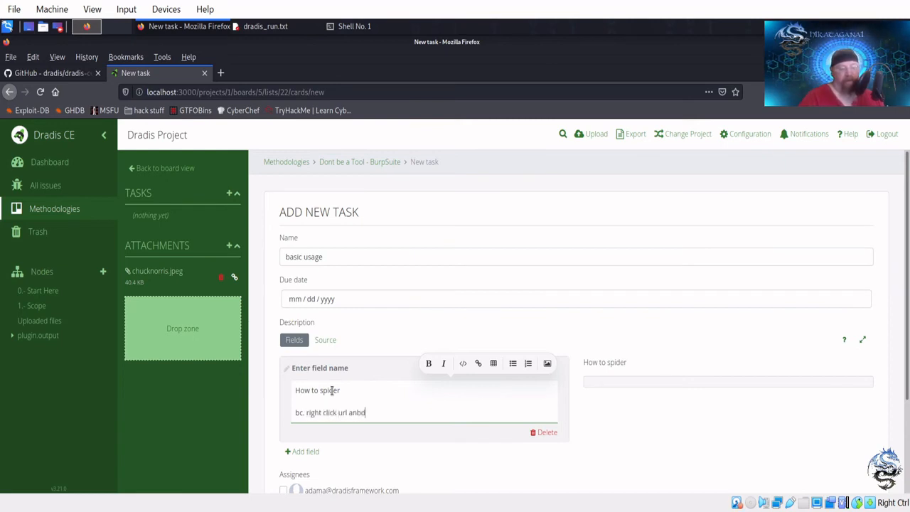
key(BackSpace)
key(BackSpace)
text(d)
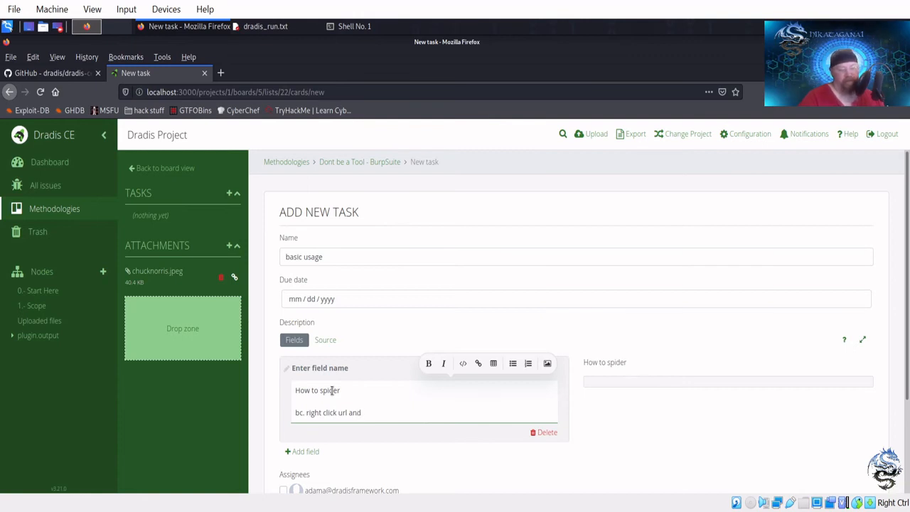
text( click)
text( spider)
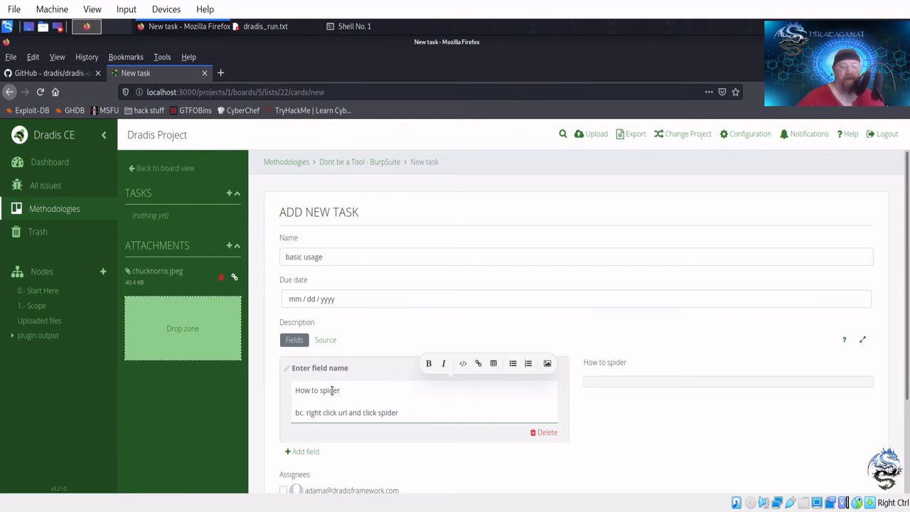
Add an empty line after the code block in the description and check the spider instruction in the live preview.
key(Return)
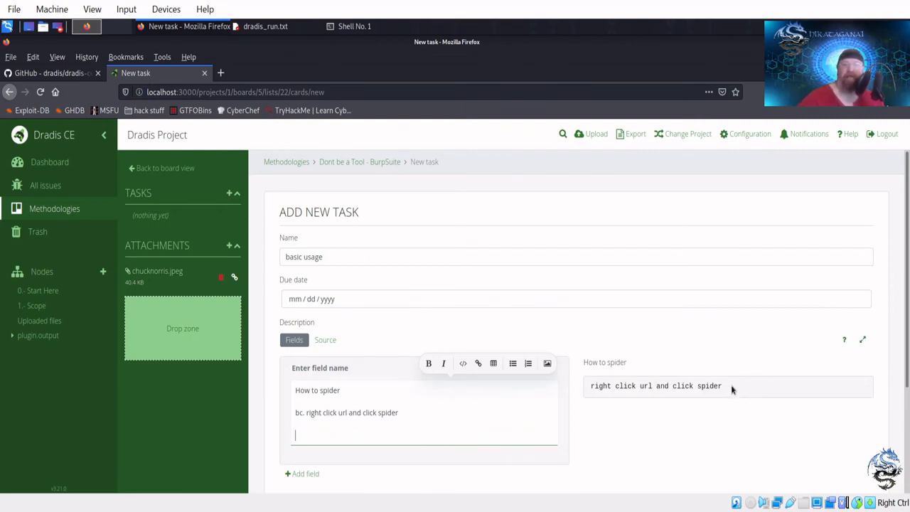
drag(731, 385, 594, 389)
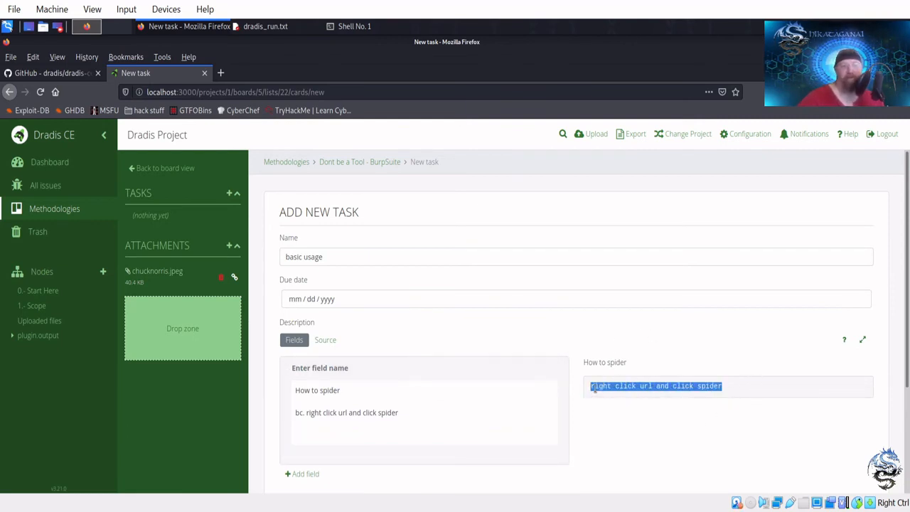
click(594, 390)
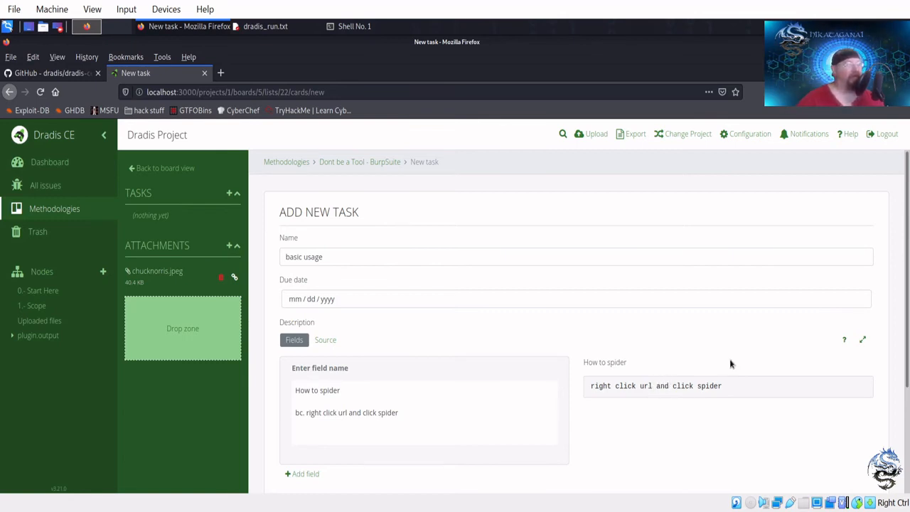
Leave the unsaved task, open the CTF Cheat Sheet methodology and examine the command in its Base64 task.
click(58, 210)
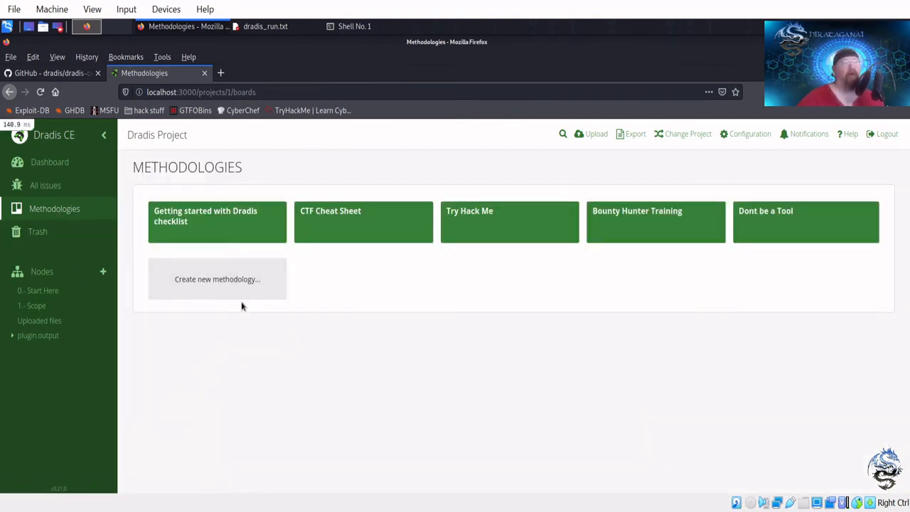
click(360, 220)
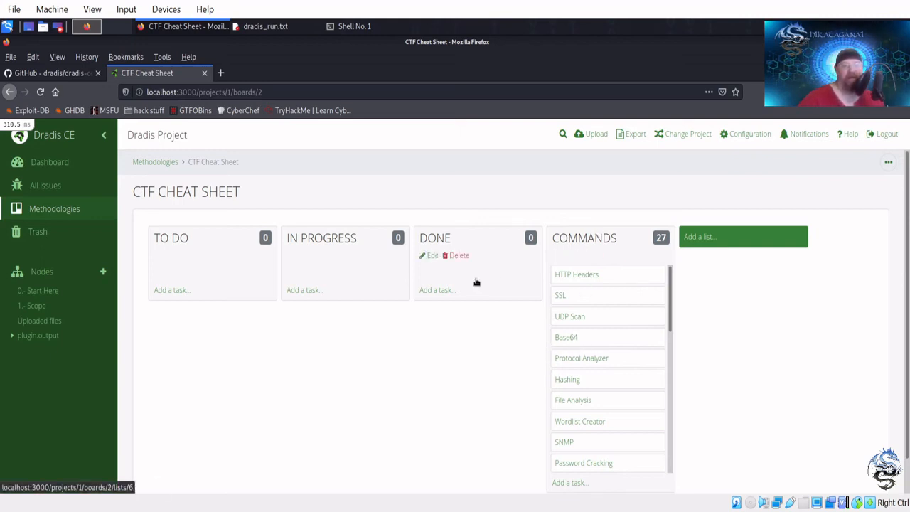
click(565, 339)
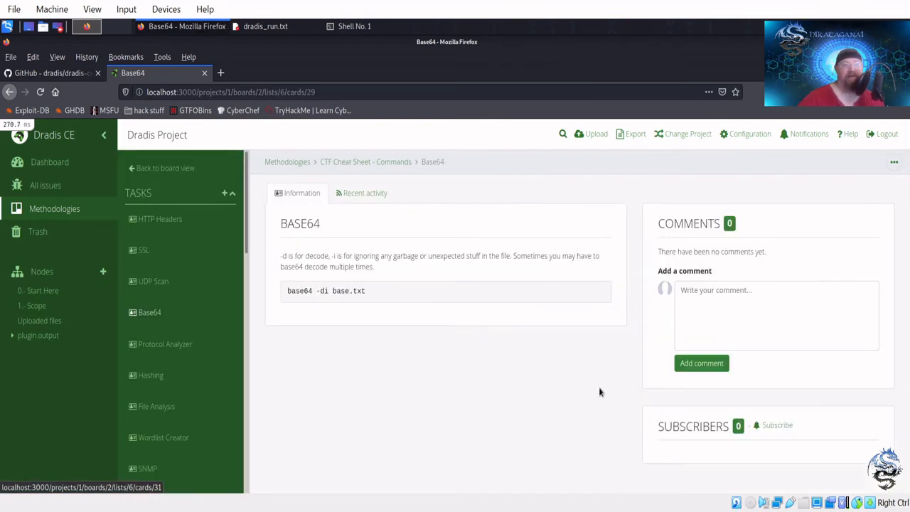
drag(366, 290, 279, 291)
click(359, 311)
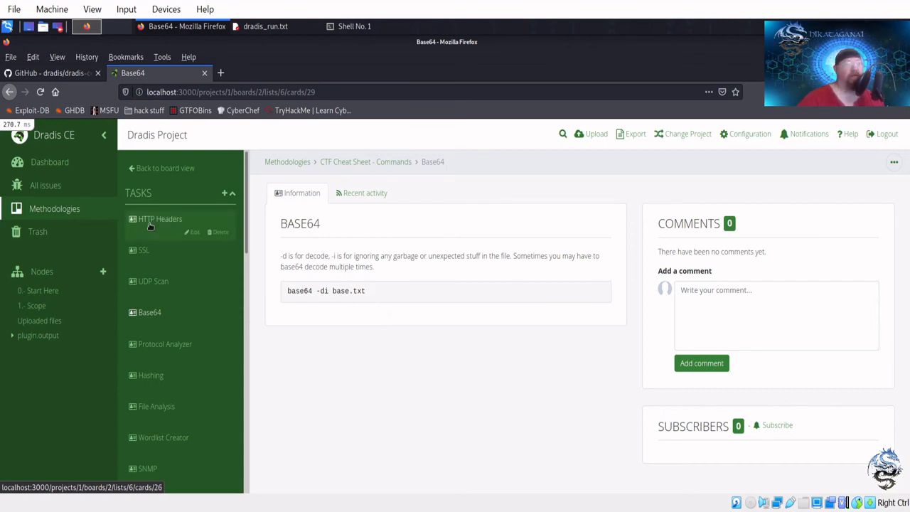
Create a task named "spider" with the description "spider website" in the To Do list of the CTF Cheat Sheet board.
click(155, 168)
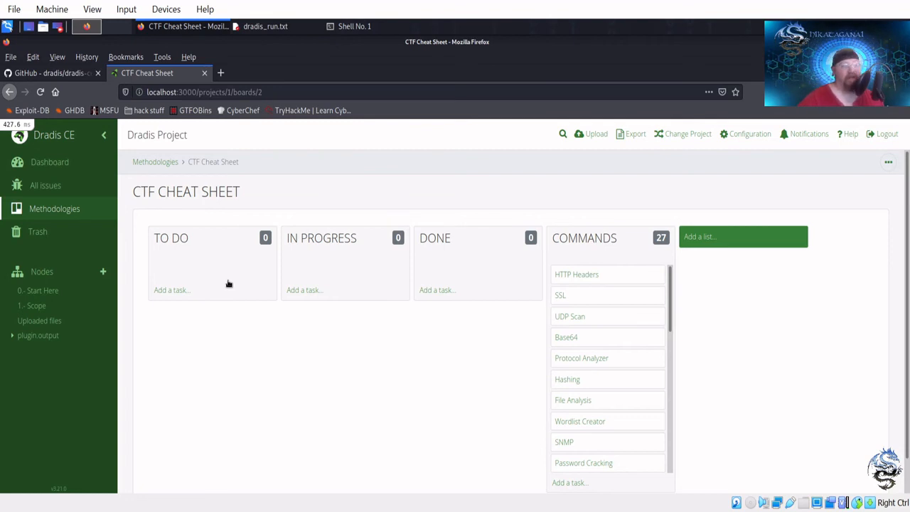
click(183, 291)
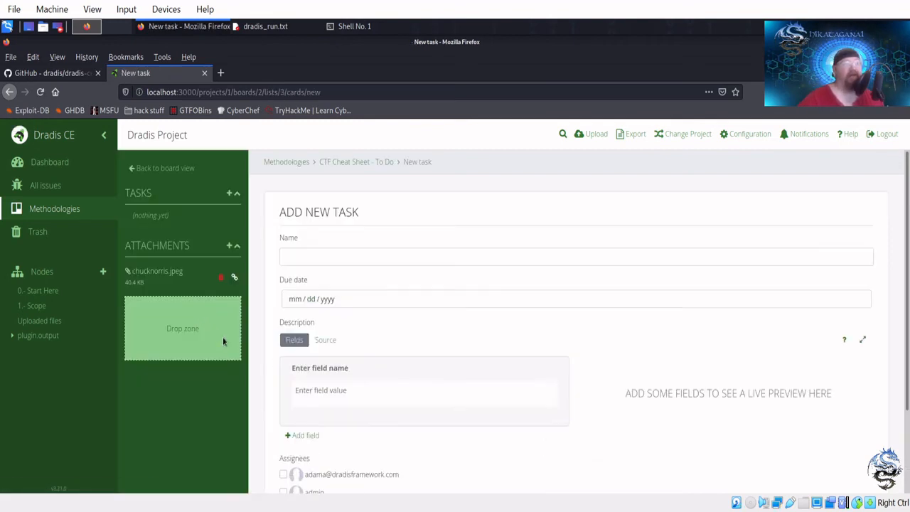
click(339, 256)
text(spider)
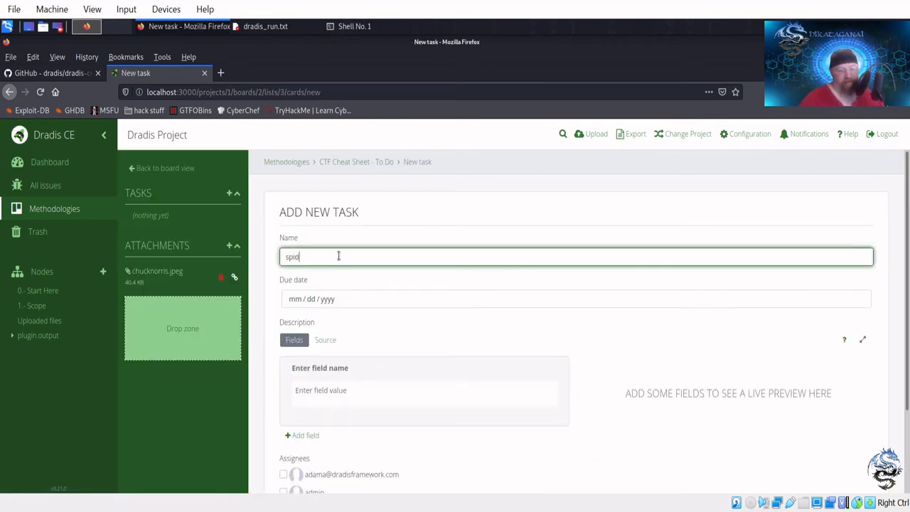
click(325, 392)
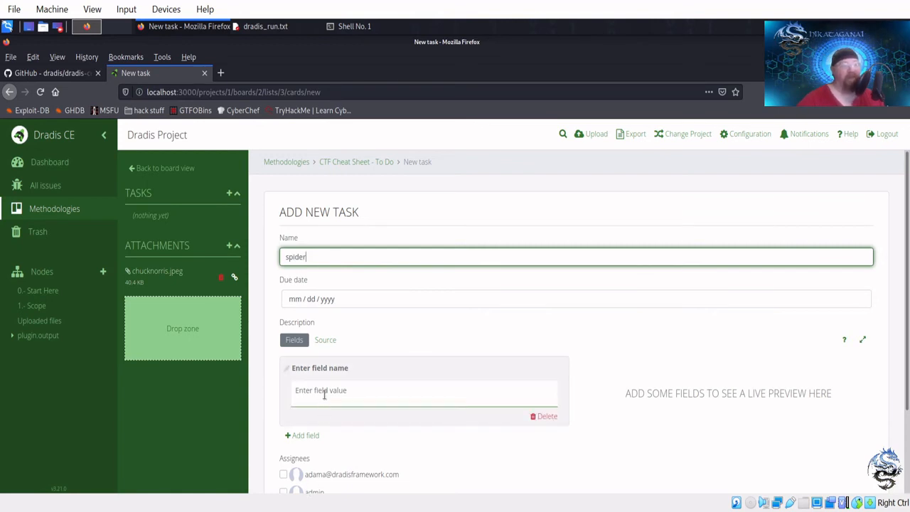
text(spid)
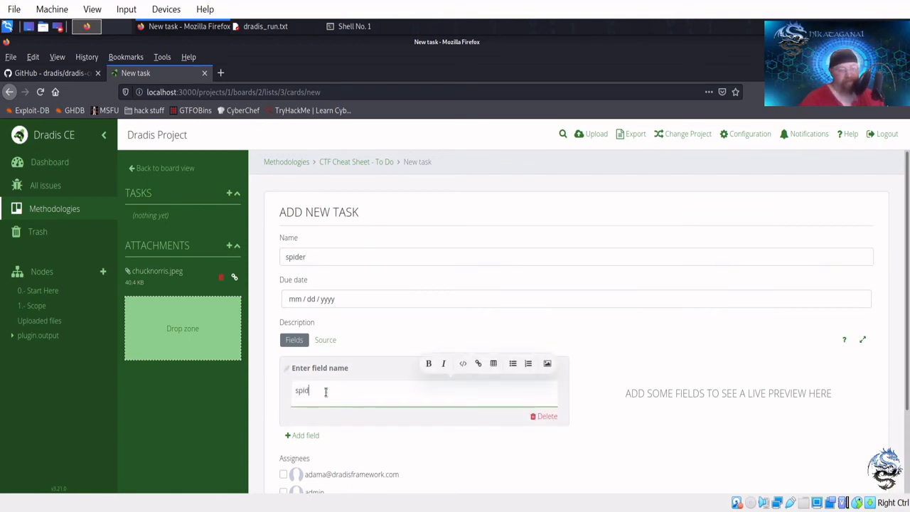
text(er website)
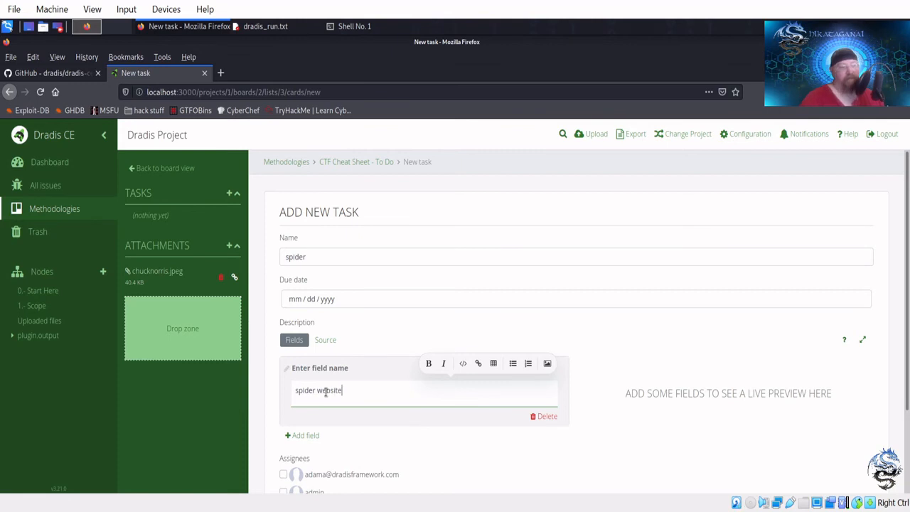
scroll(380, 320, down, 3)
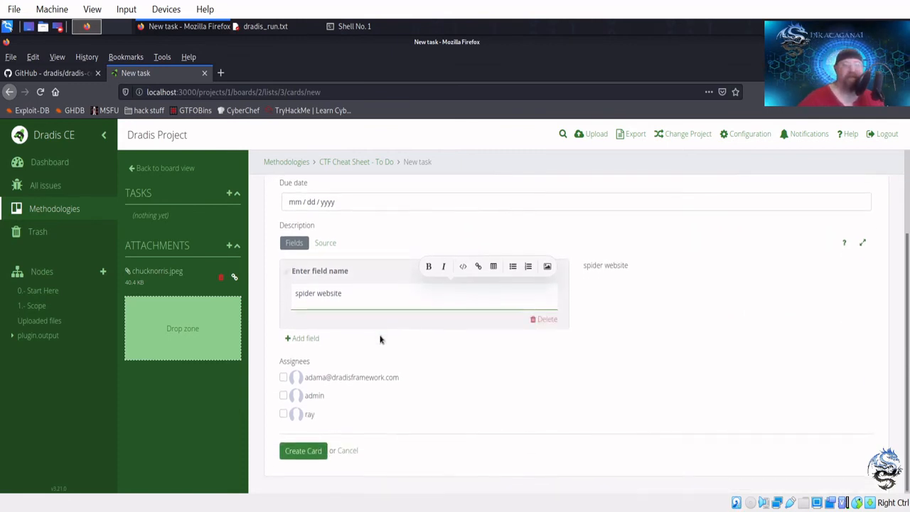
click(315, 451)
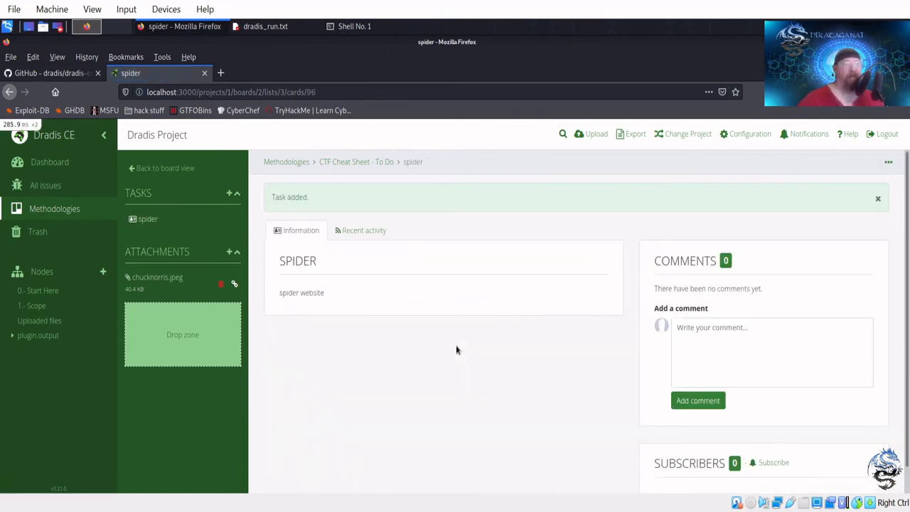
Return to the CTF Cheat Sheet board and move the spider task from To Do to Done.
click(165, 168)
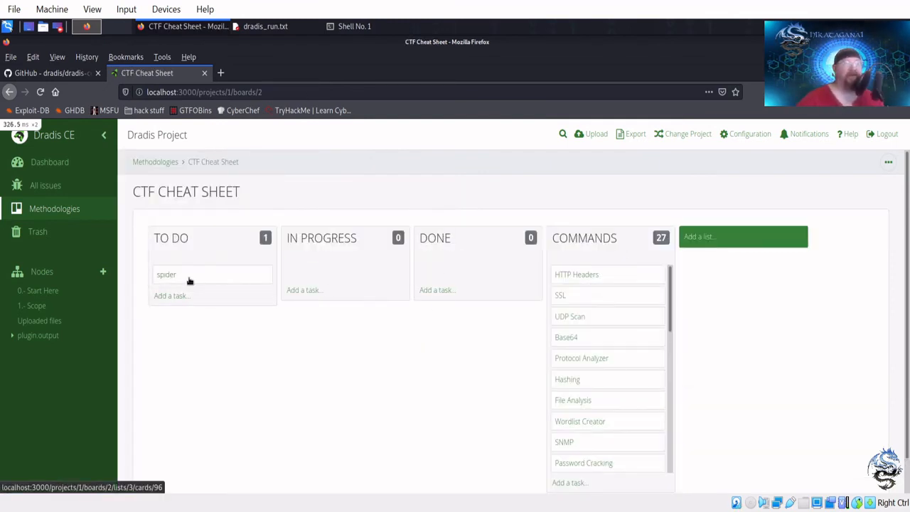
drag(189, 281, 469, 274)
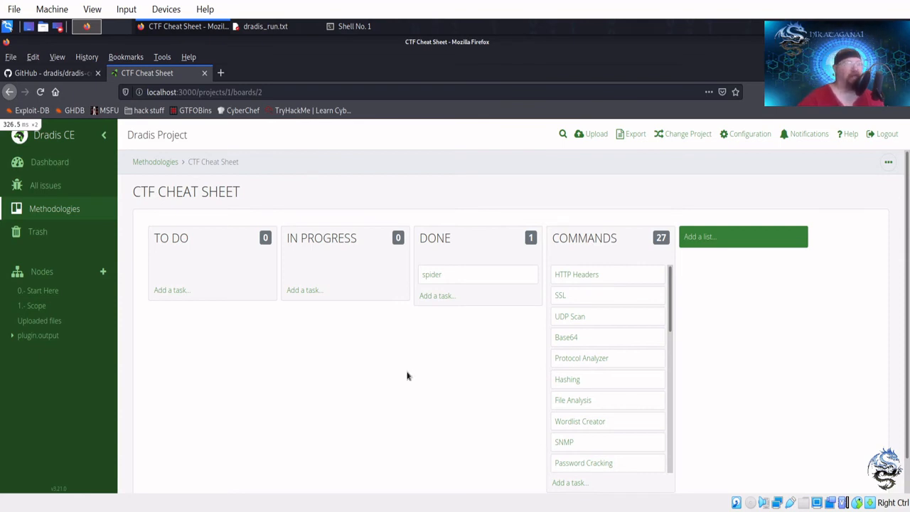
Open the Try Hack Me methodology and view the Initial Nmap scan and CVE for Rejetto tasks in the Steel Mountain list.
click(162, 161)
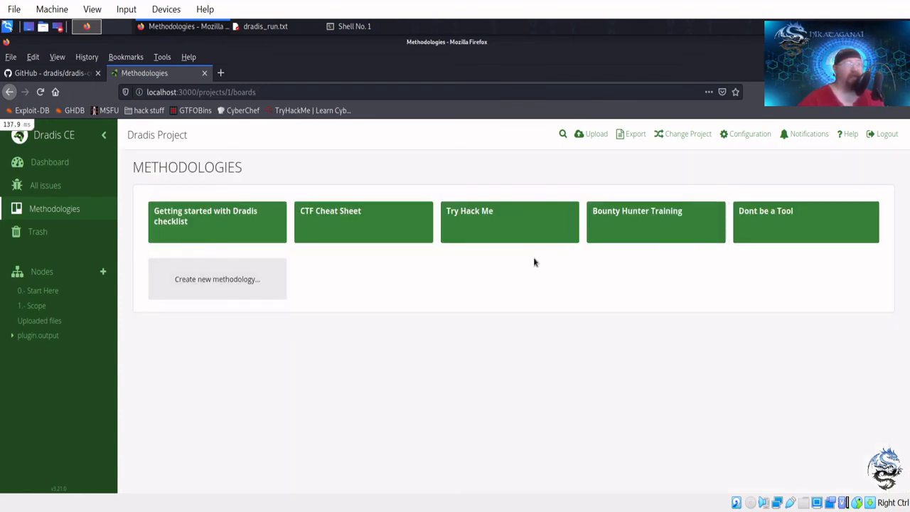
click(510, 228)
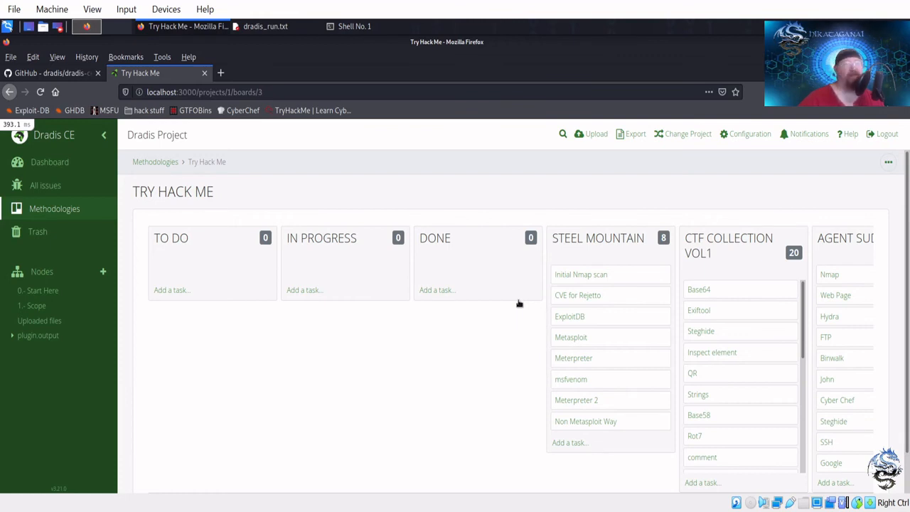
mouse_move(616, 241)
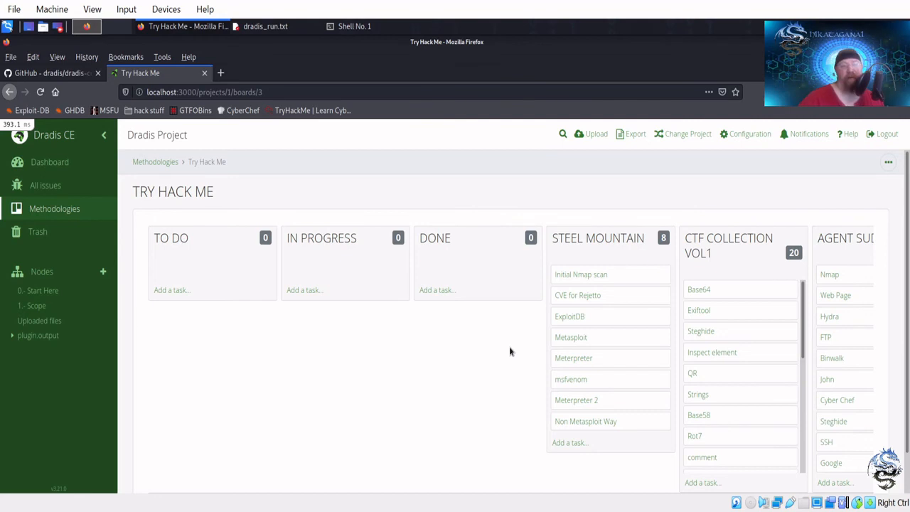
mouse_move(593, 253)
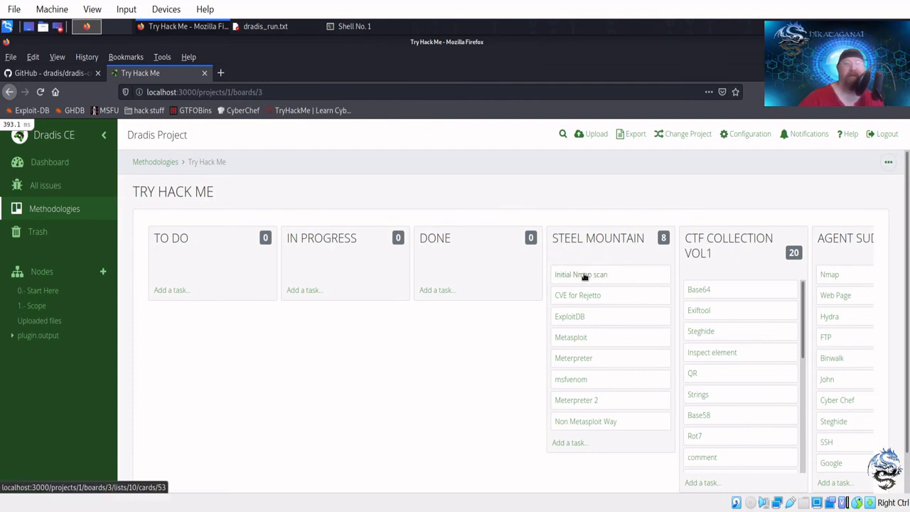
click(585, 275)
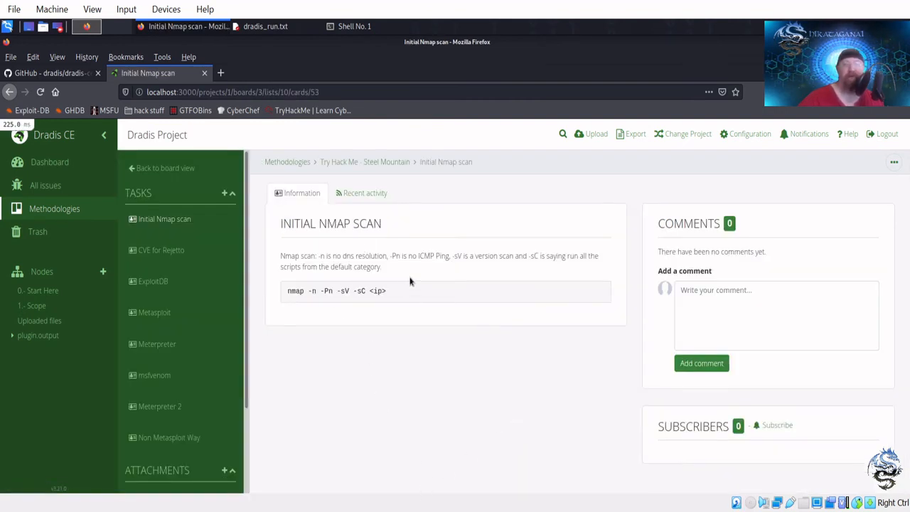
mouse_move(155, 258)
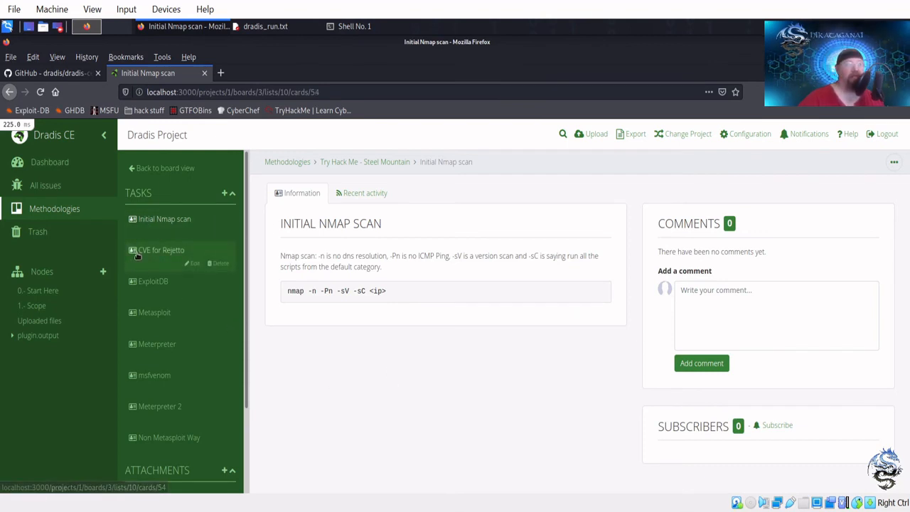
click(158, 250)
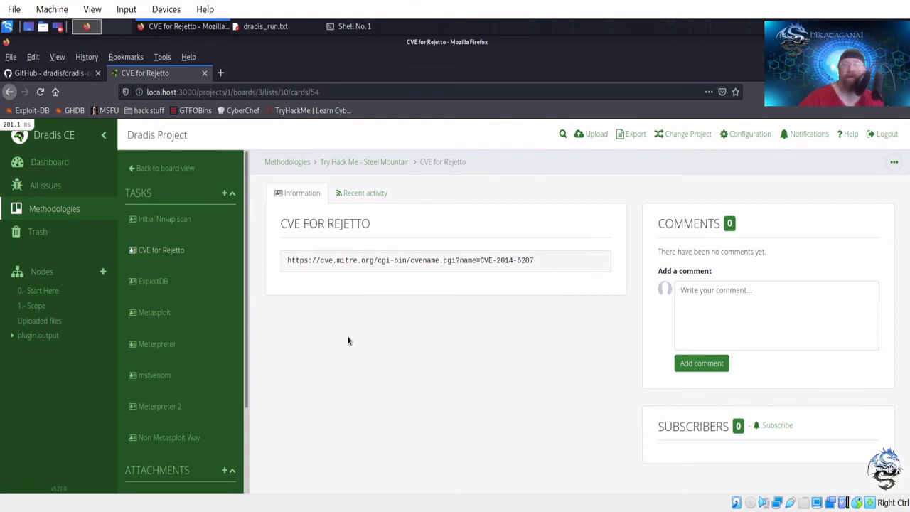